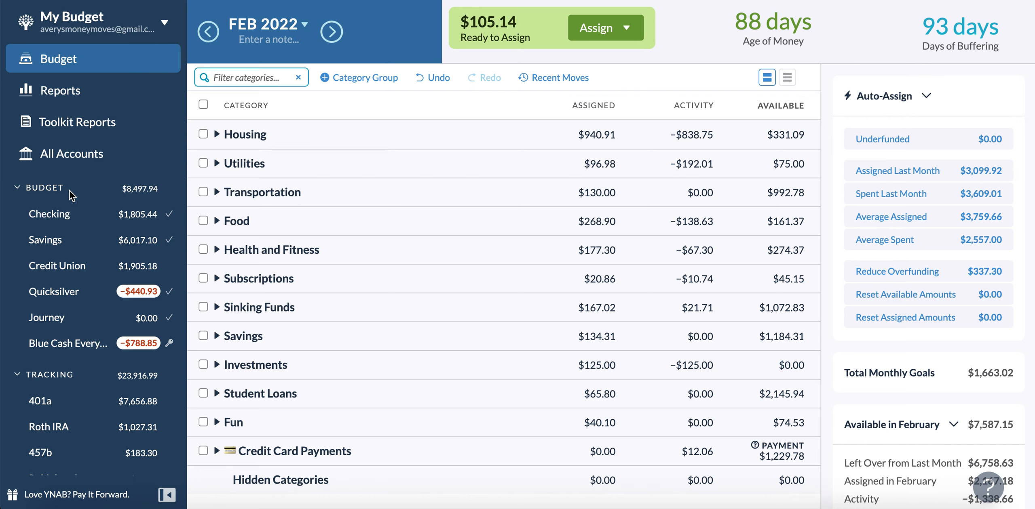
Enter the scheduled 02/22/2022 Full Time Job paycheck in the Checking account immediately.
click(57, 223)
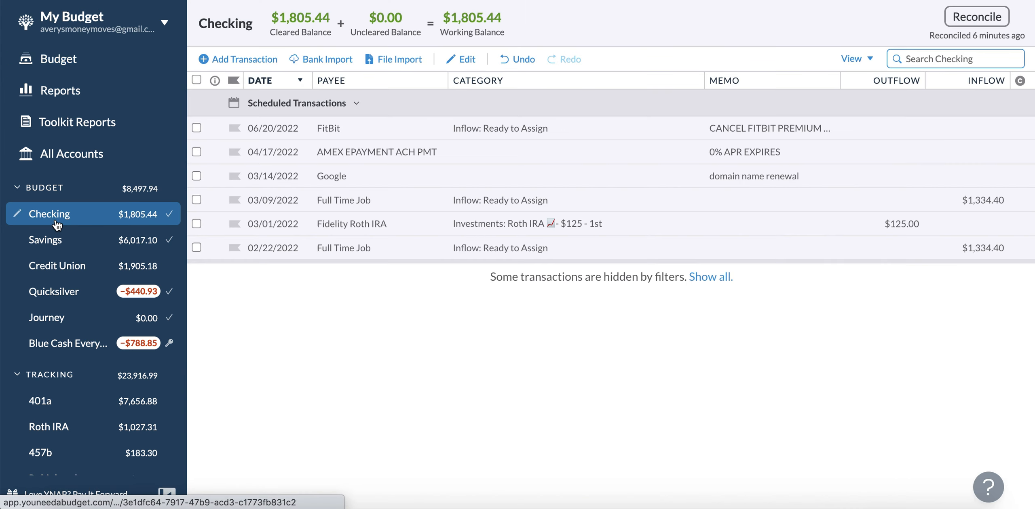
right_click(418, 253)
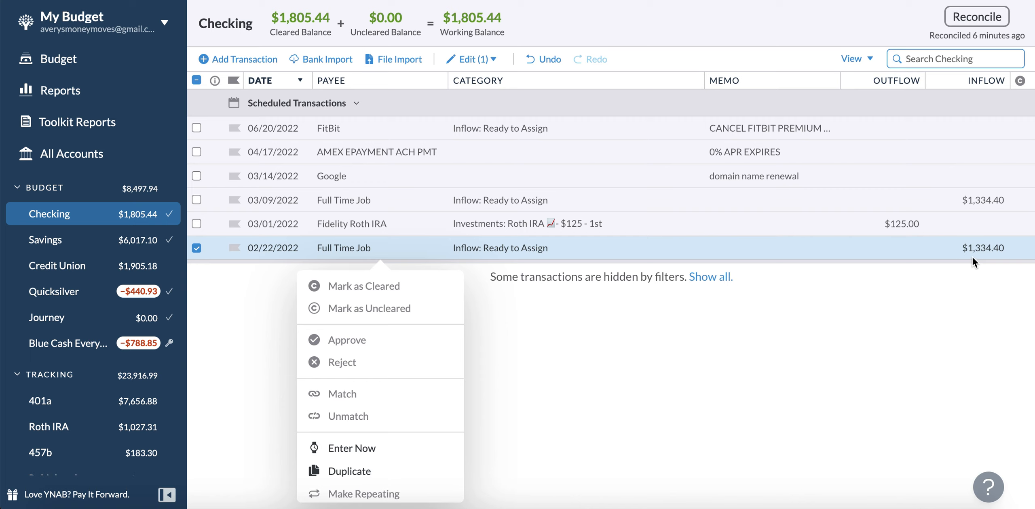
click(411, 449)
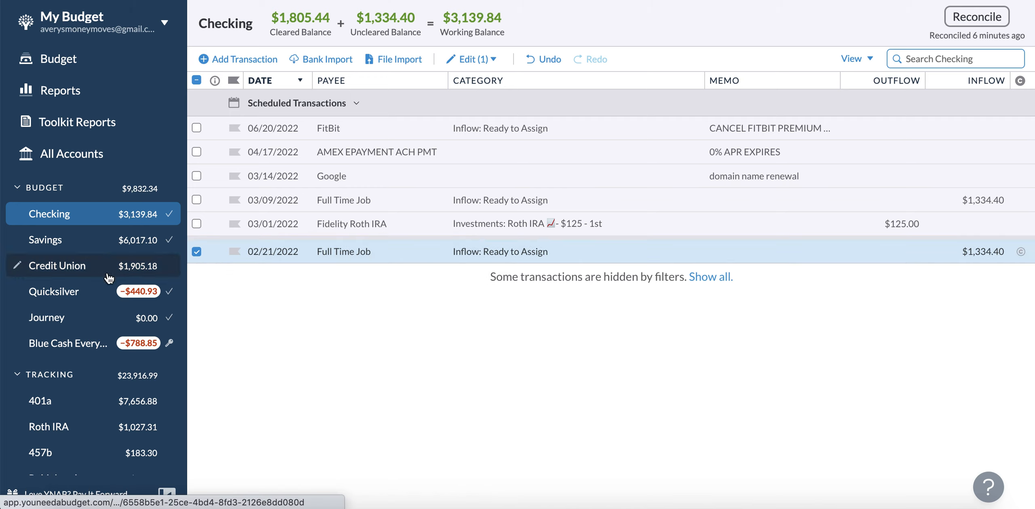
Enter the scheduled Restaurant Job paycheck in the Credit Union account immediately.
click(66, 274)
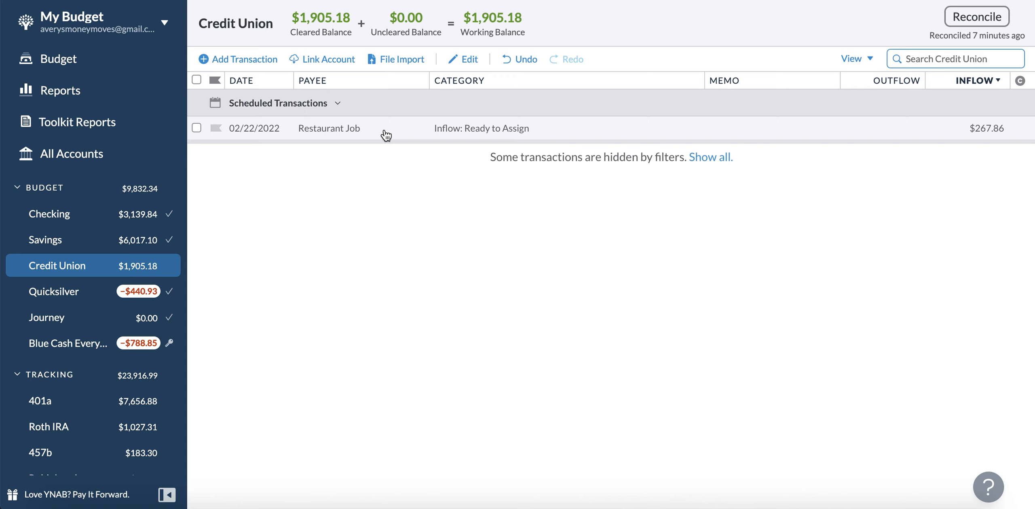
right_click(946, 139)
click(893, 329)
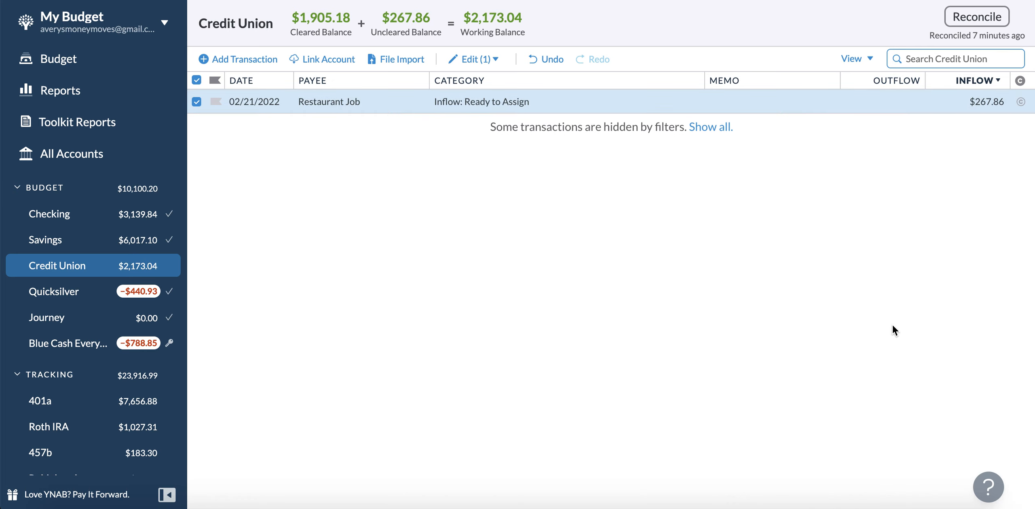
Add $416.50 to the April 2022 assignment of the Rent/Water category in the budget, bringing it to $833.00.
click(110, 71)
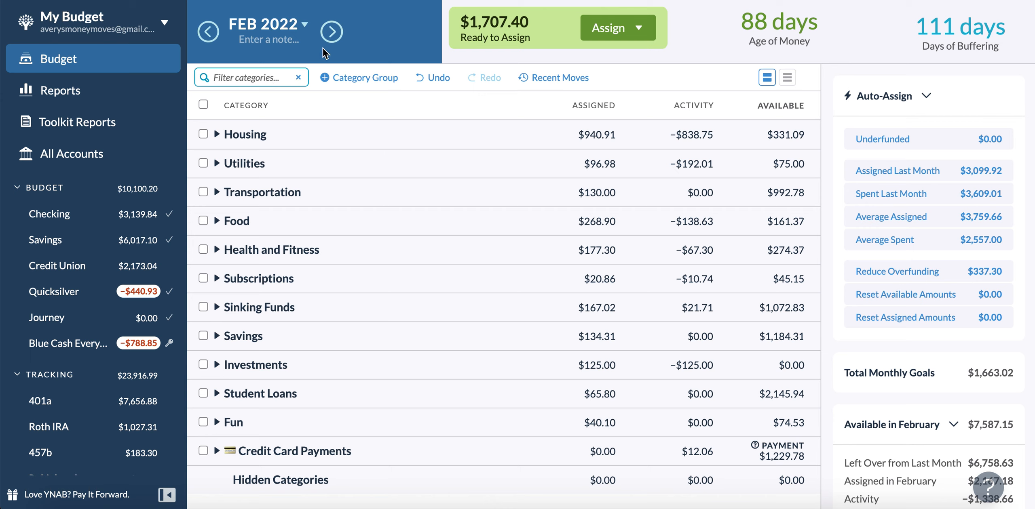
click(332, 32)
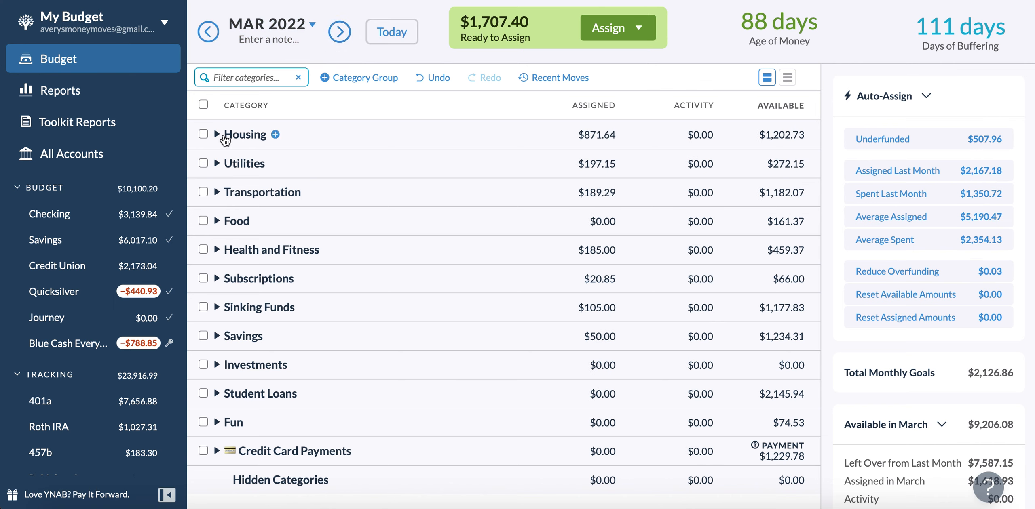
click(338, 32)
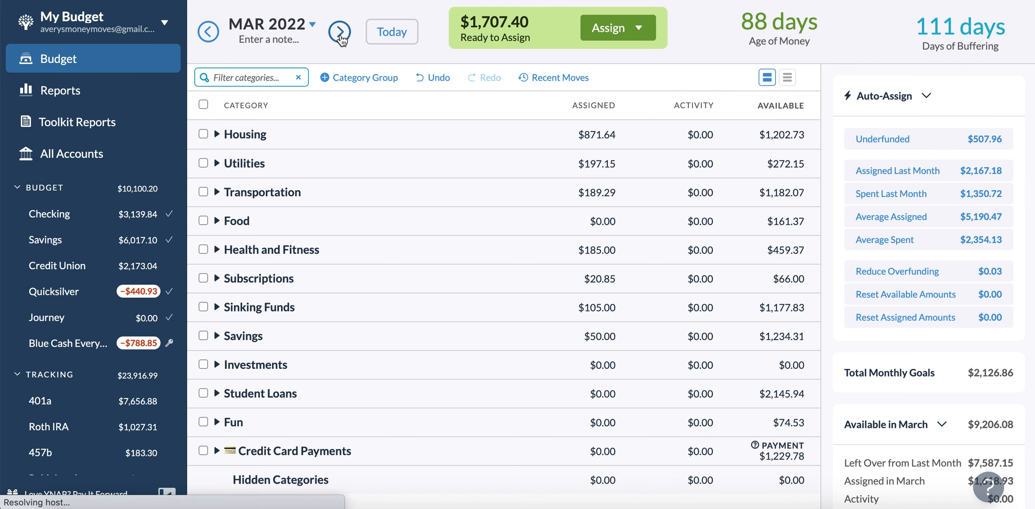
click(217, 134)
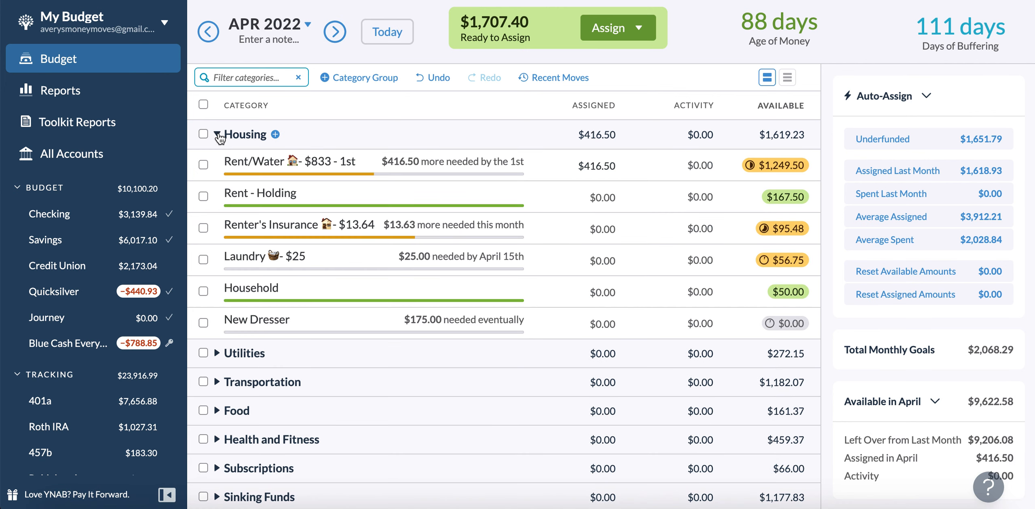
click(581, 166)
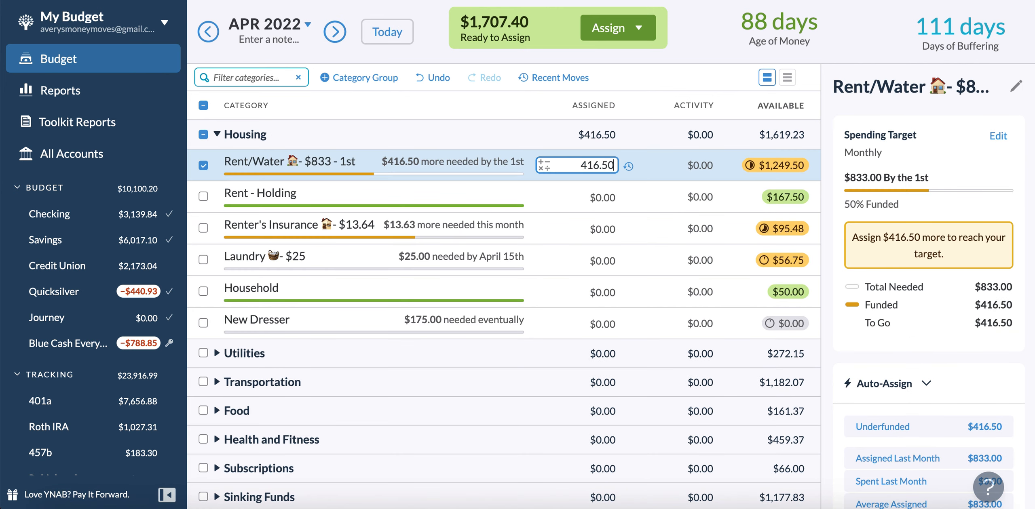
text(+416.50)
key(Return)
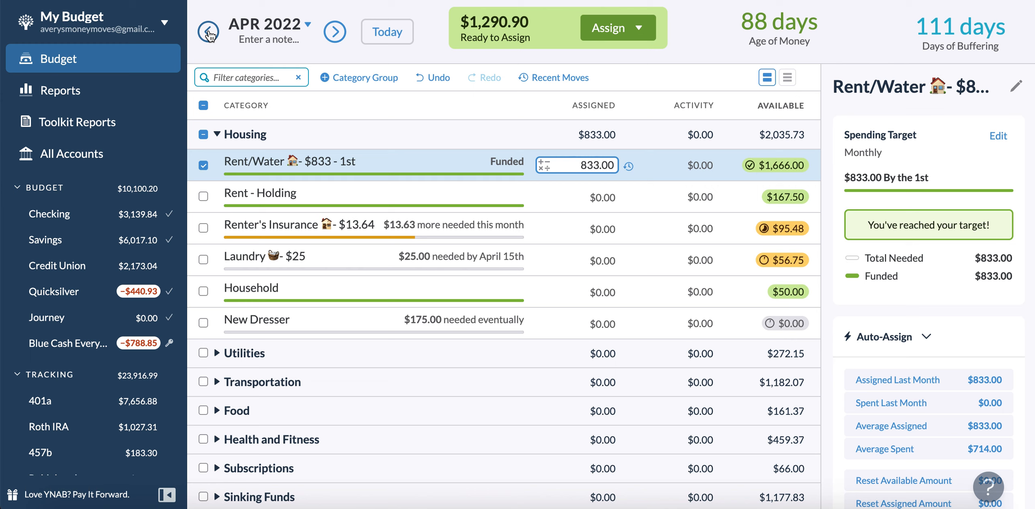
key(Return)
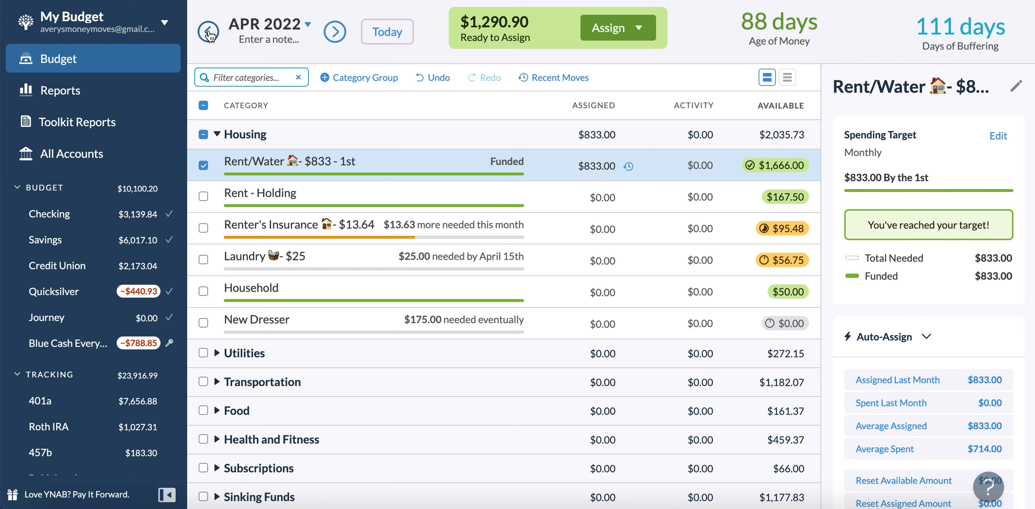
Add $33.50 to the February 2022 assignment of the Rent - Holding category, bringing it to $67.00.
click(208, 32)
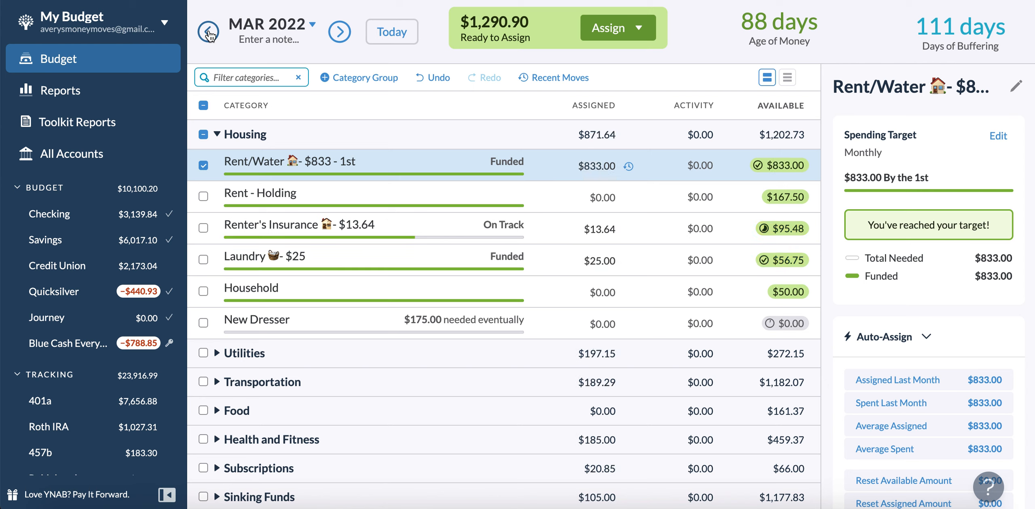
click(209, 33)
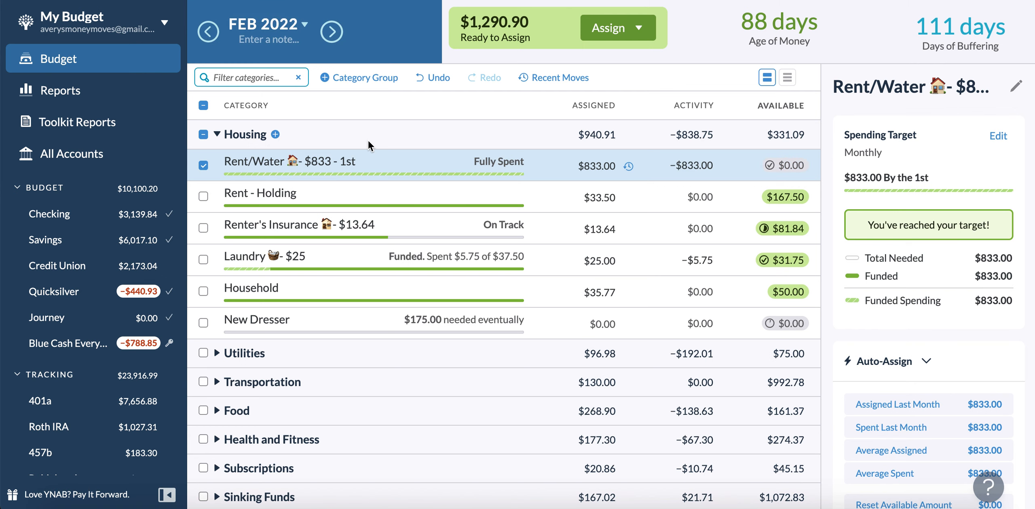
click(598, 197)
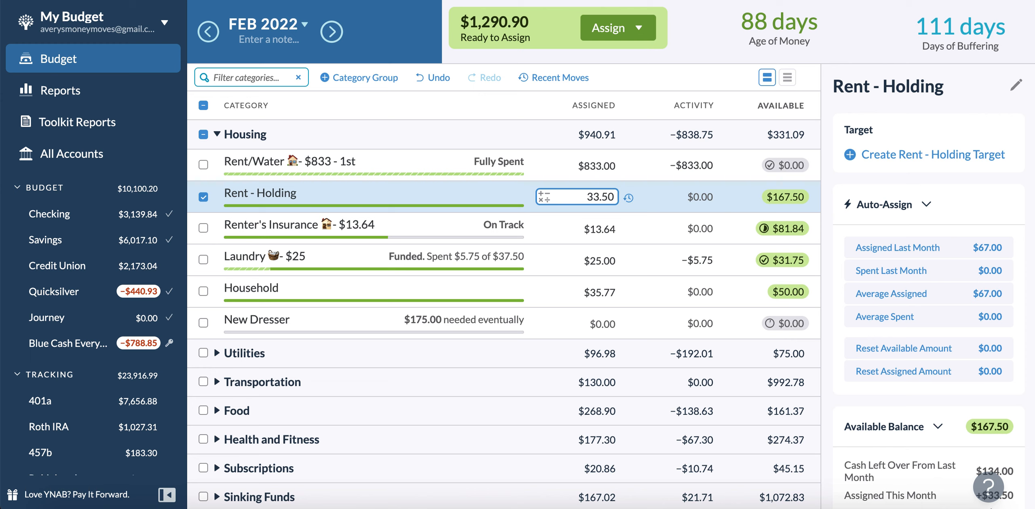
text(+33.50)
key(Return)
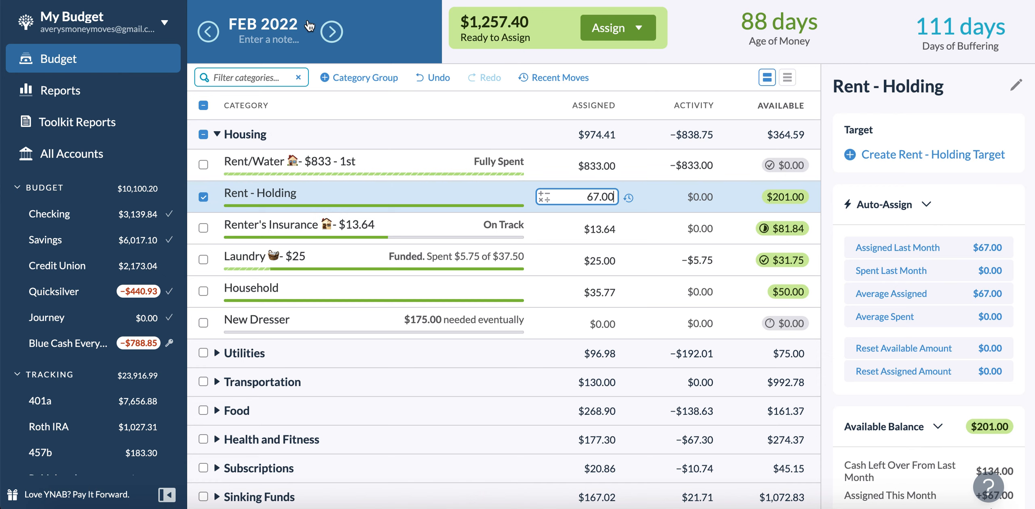
click(204, 106)
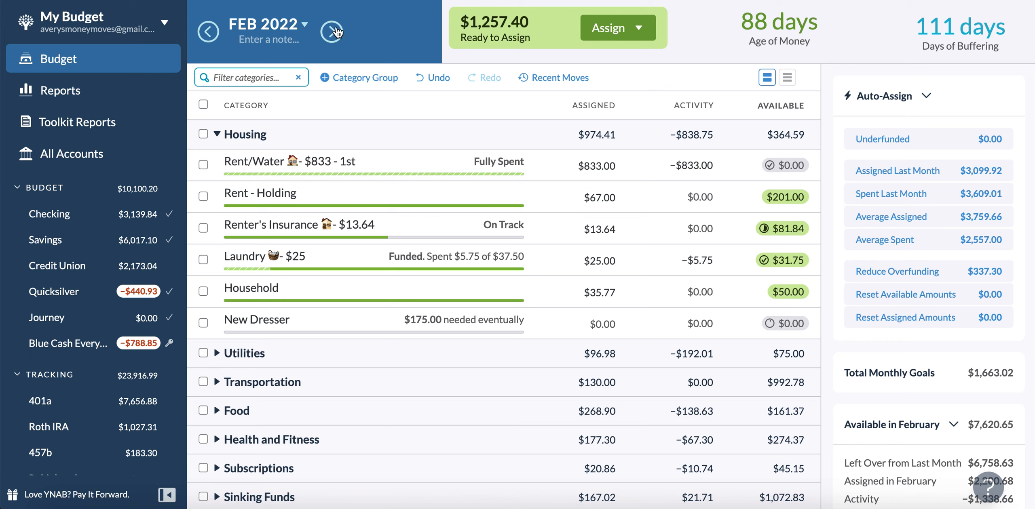
Check the funding of the Housing, Utilities and Transportation categories in the March 2022 budget.
click(333, 31)
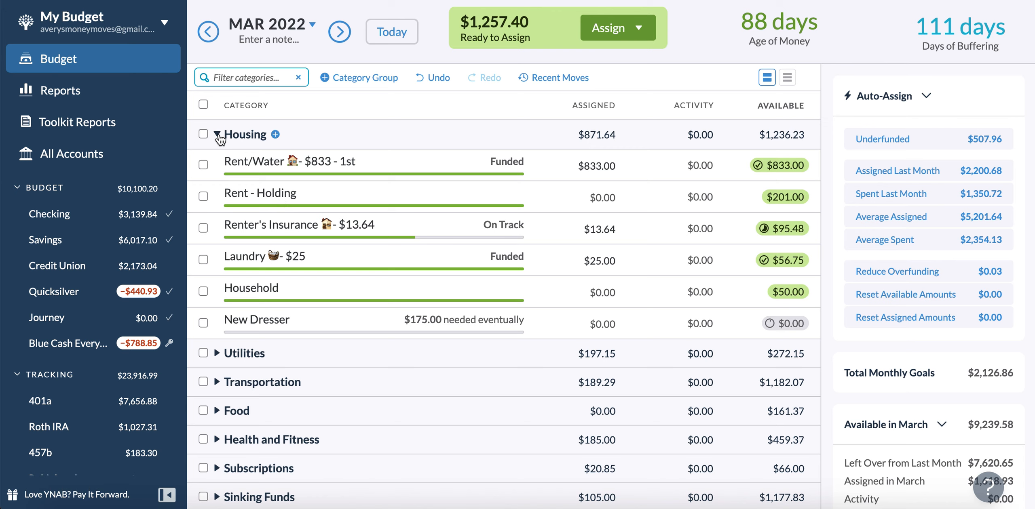
click(218, 135)
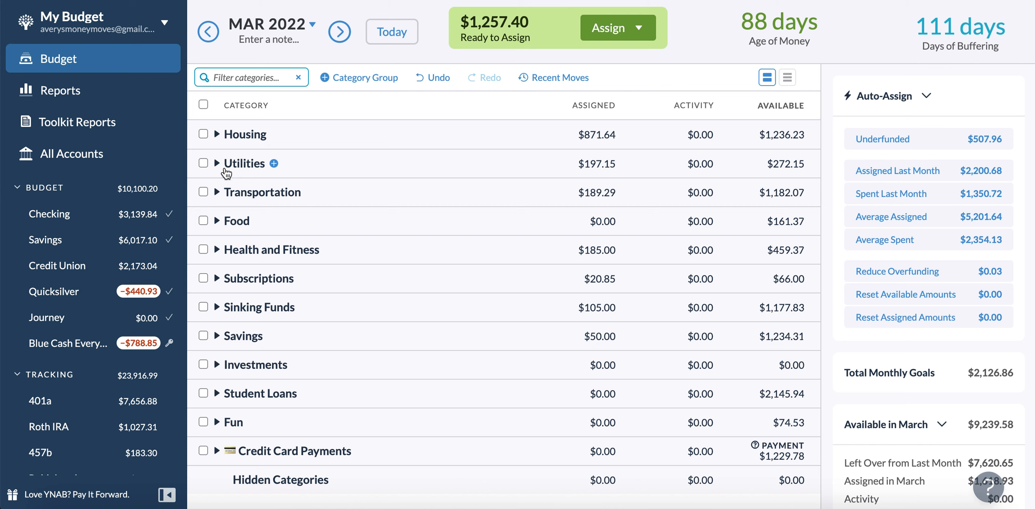
click(218, 164)
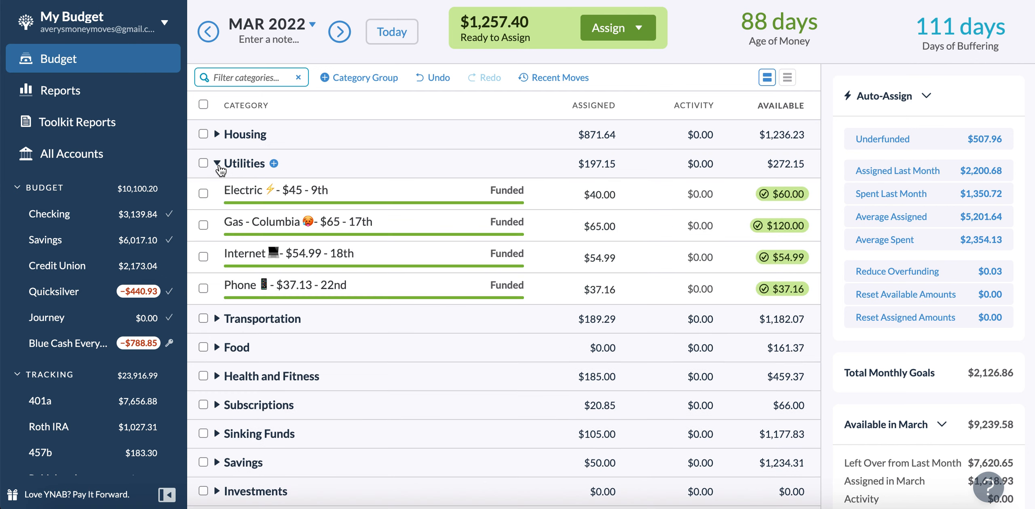
click(218, 164)
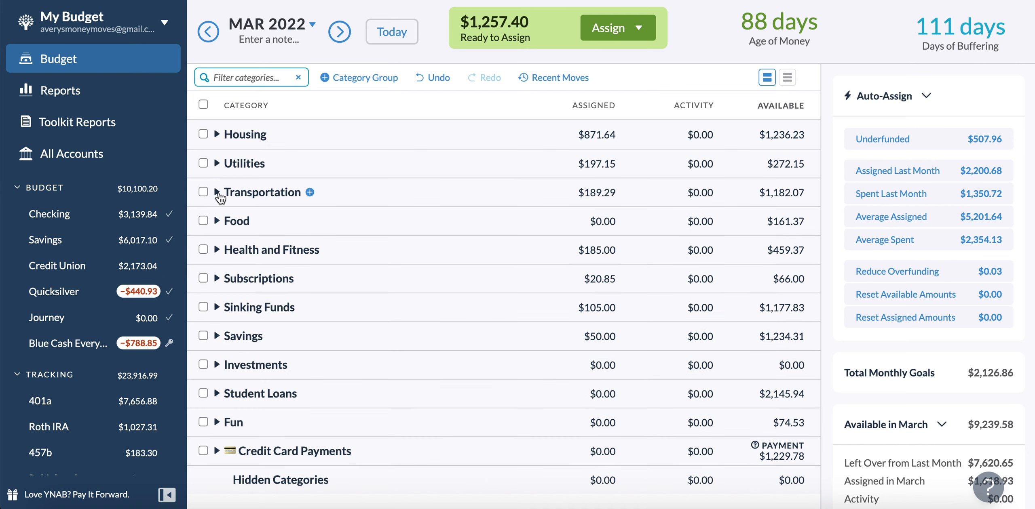
click(218, 193)
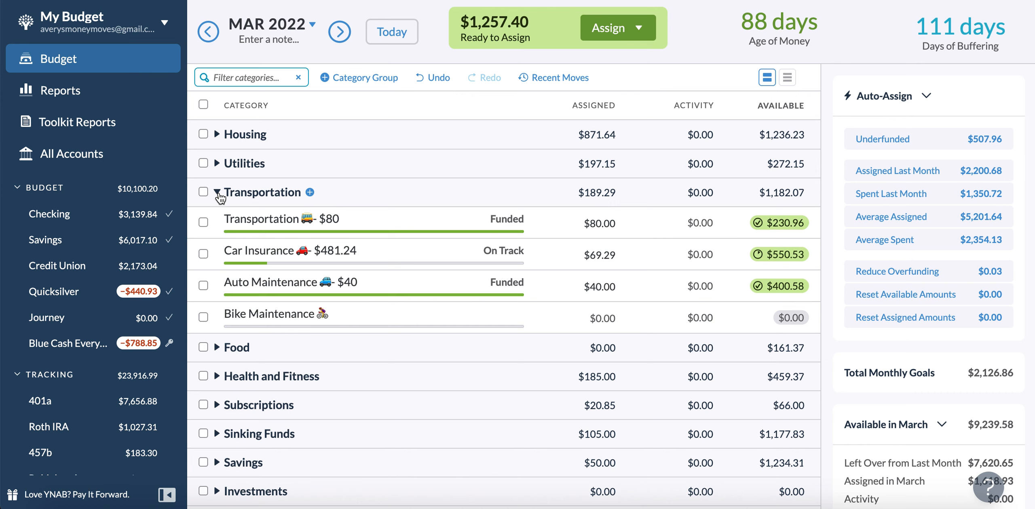
click(218, 193)
click(225, 225)
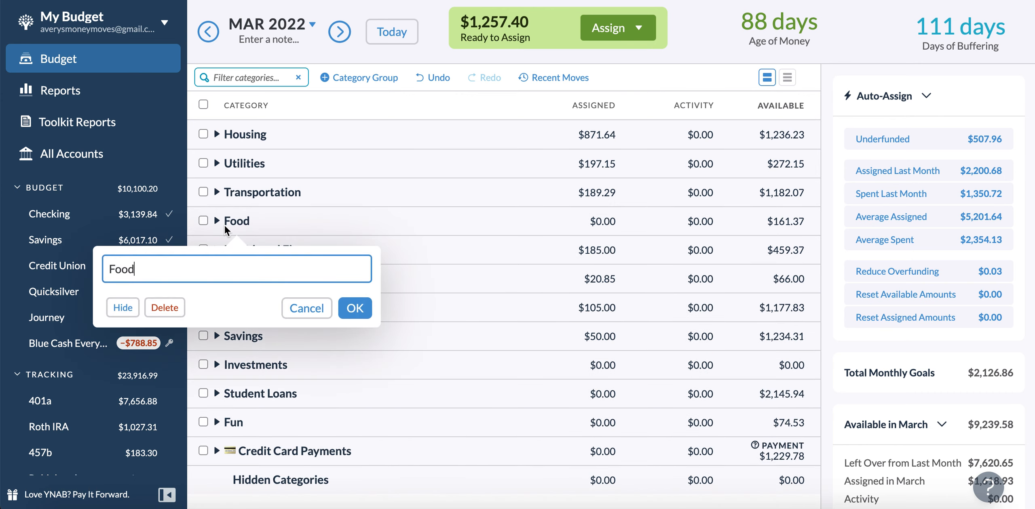
key(Escape)
Auto-assign the underfunded amounts to March's Food categories, $170.00 for Groceries and $115.00 for Dining Out.
click(217, 221)
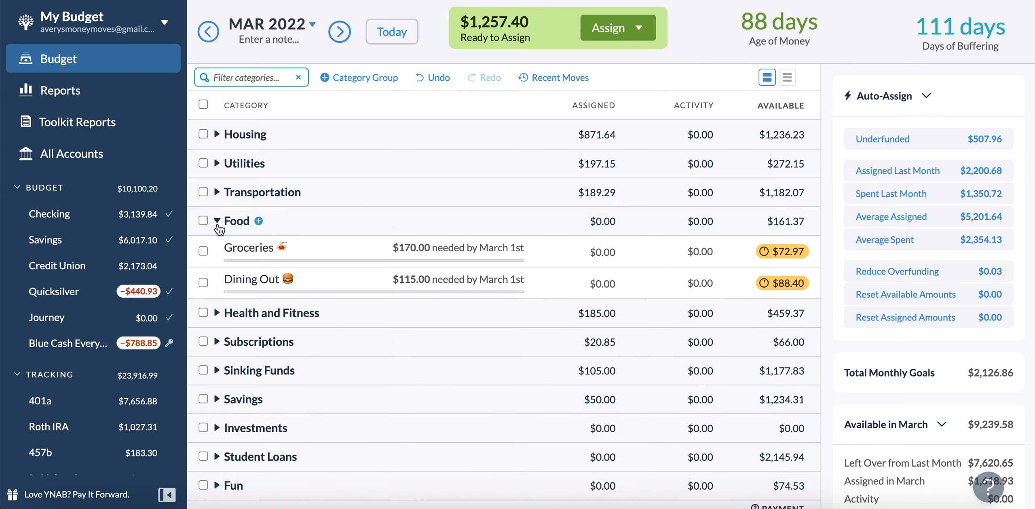
click(202, 252)
click(203, 283)
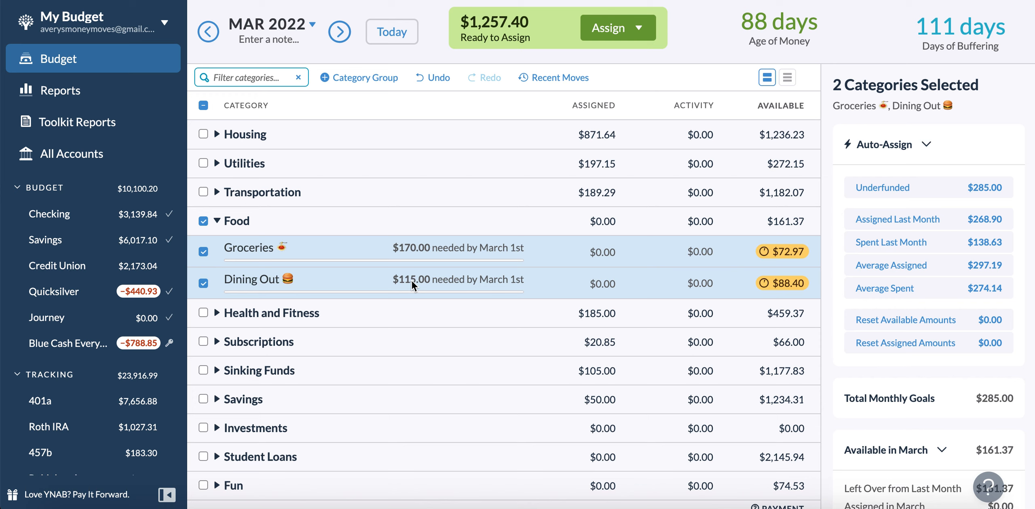
click(891, 197)
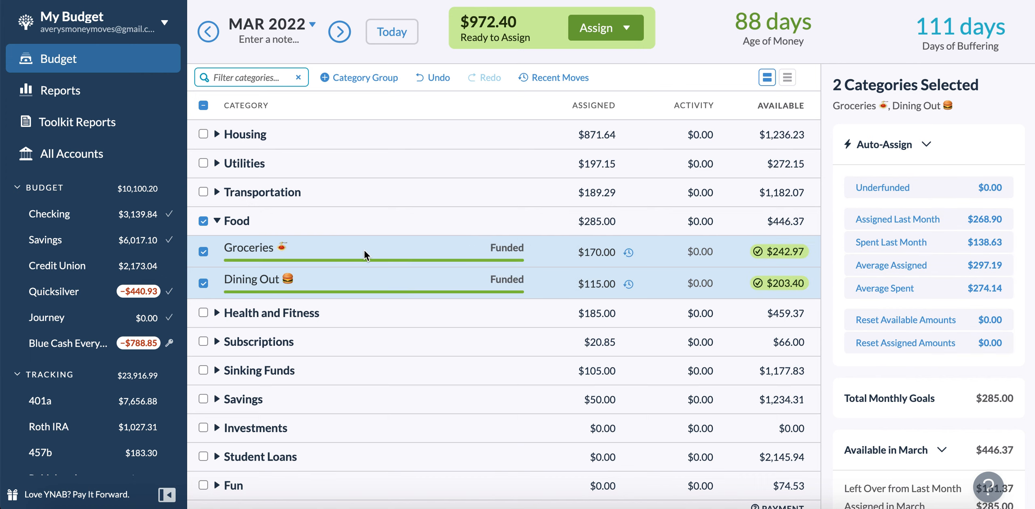
click(203, 221)
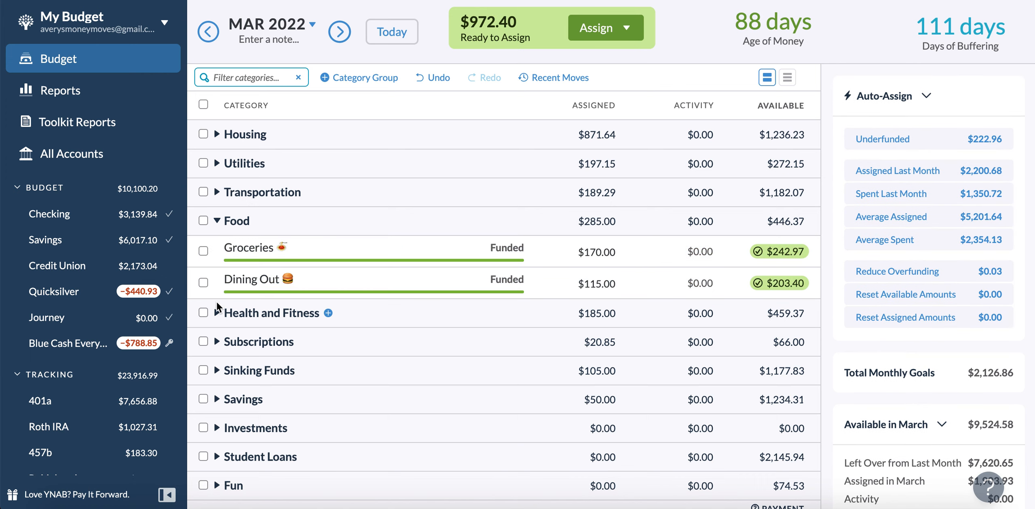
click(216, 221)
Auto-assign the underfunded amounts to March's sinking funds, $57.96 for Christmas and $15.00 for Stuff I Forgot to Budget For.
click(217, 250)
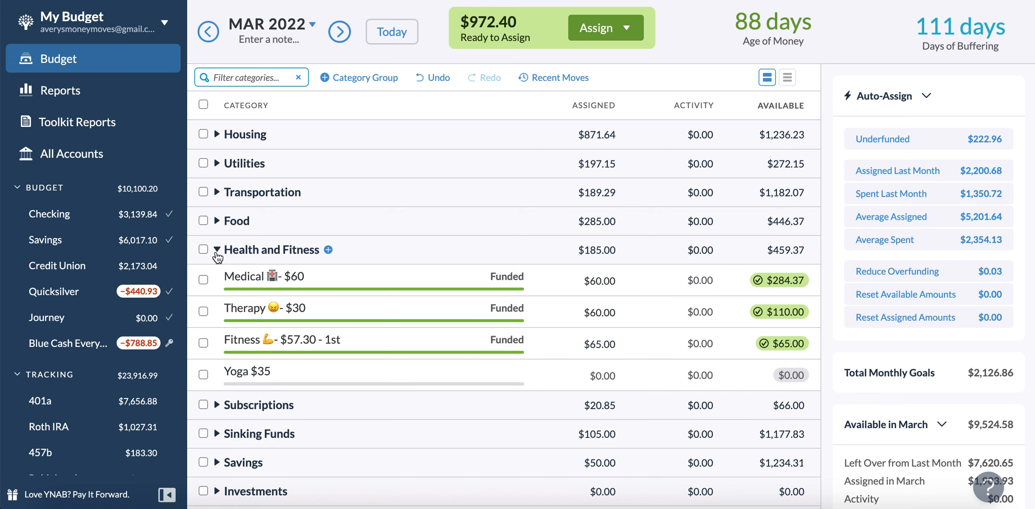
click(216, 252)
click(216, 279)
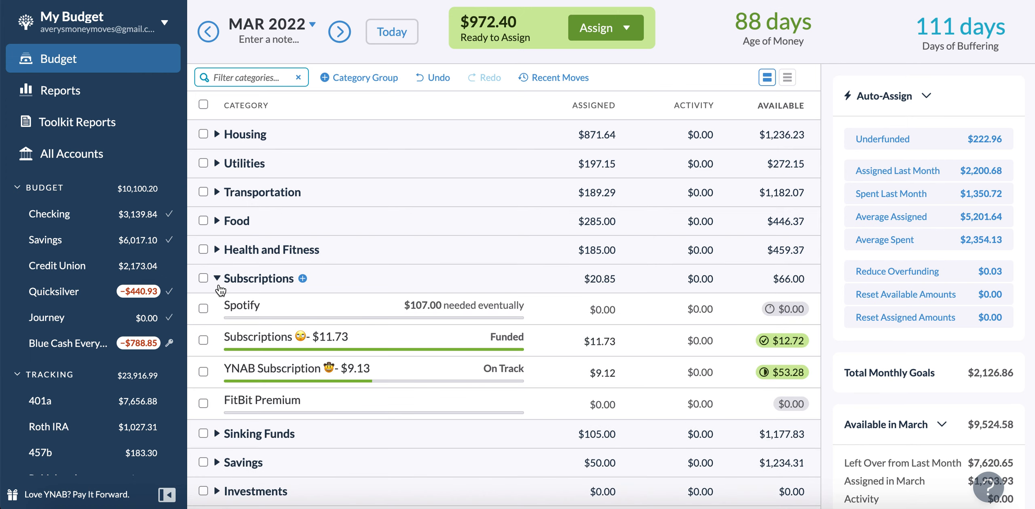
click(216, 279)
click(217, 306)
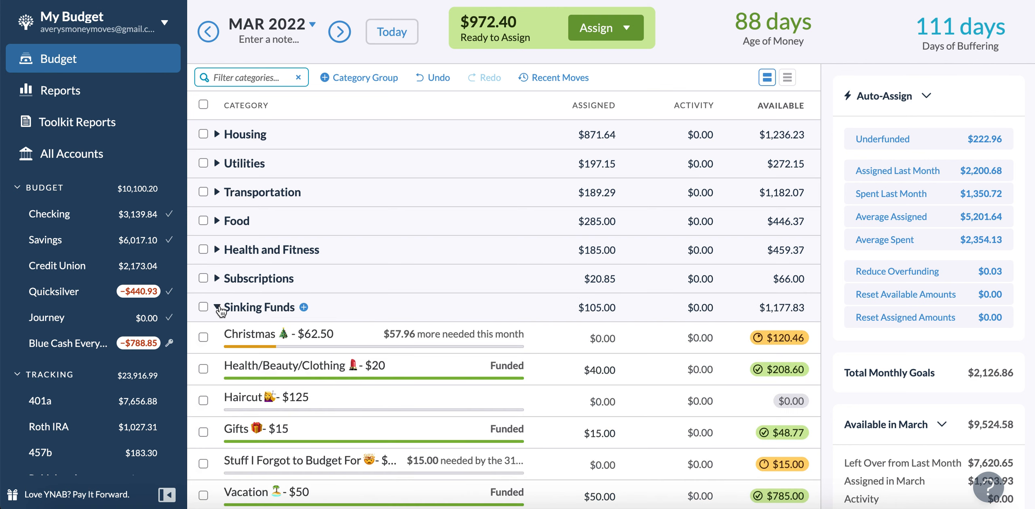
scroll(220, 312, down, 2)
scroll(220, 311, down, 1)
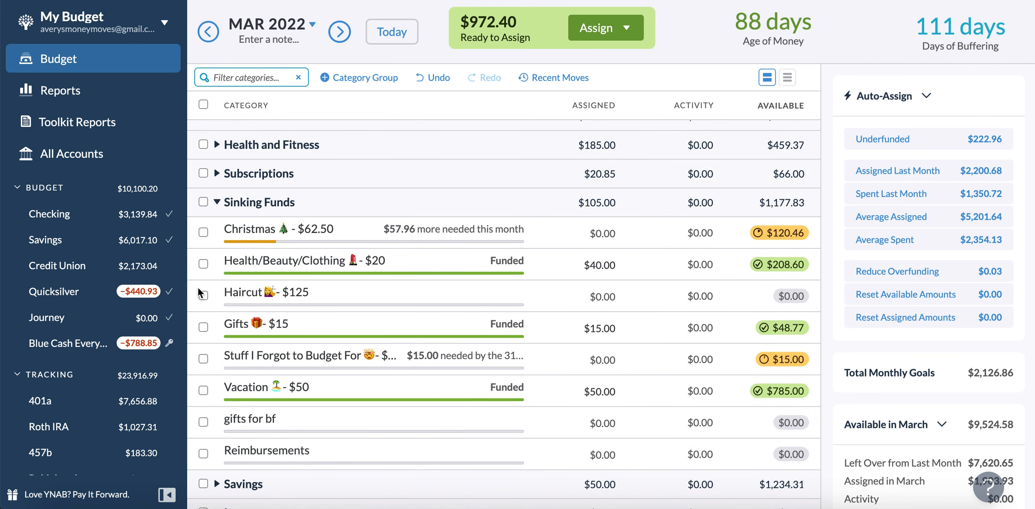
click(204, 233)
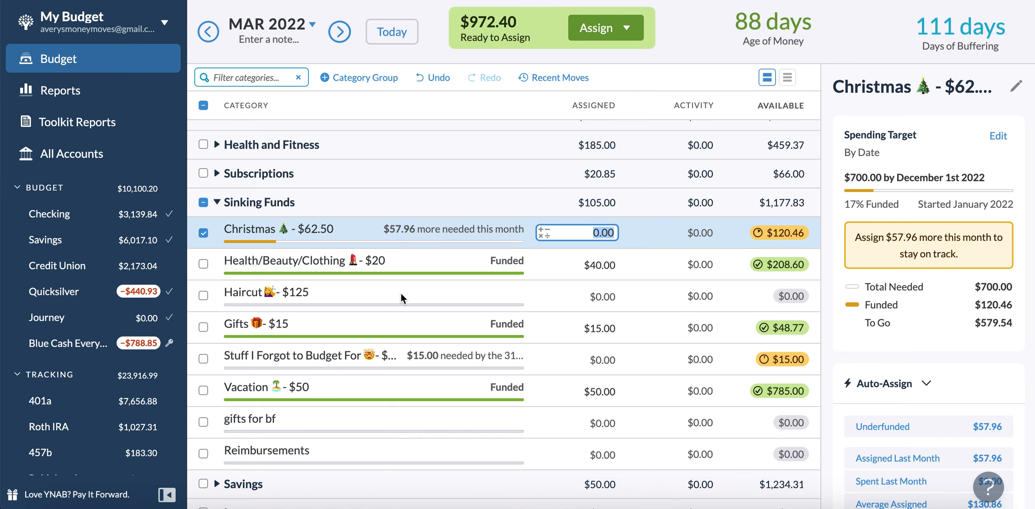
click(204, 359)
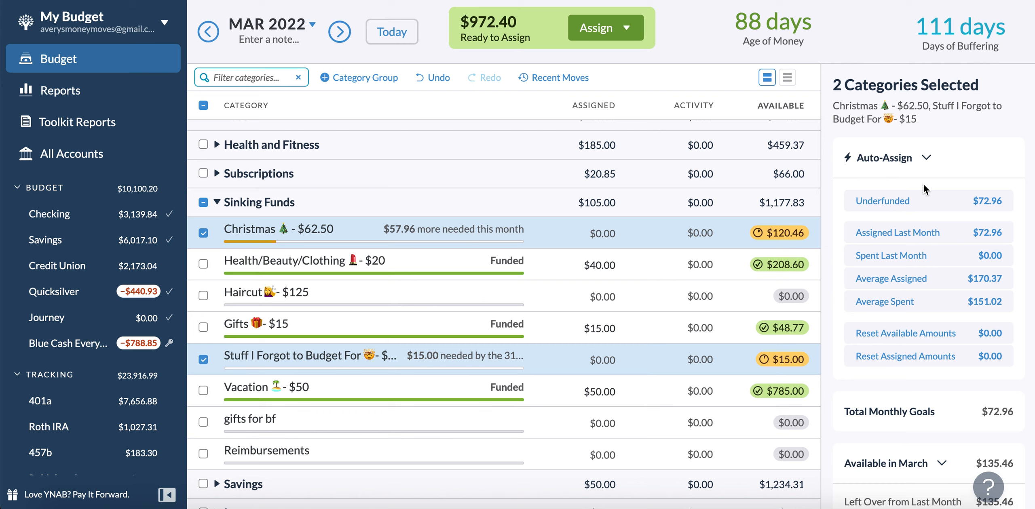
click(905, 203)
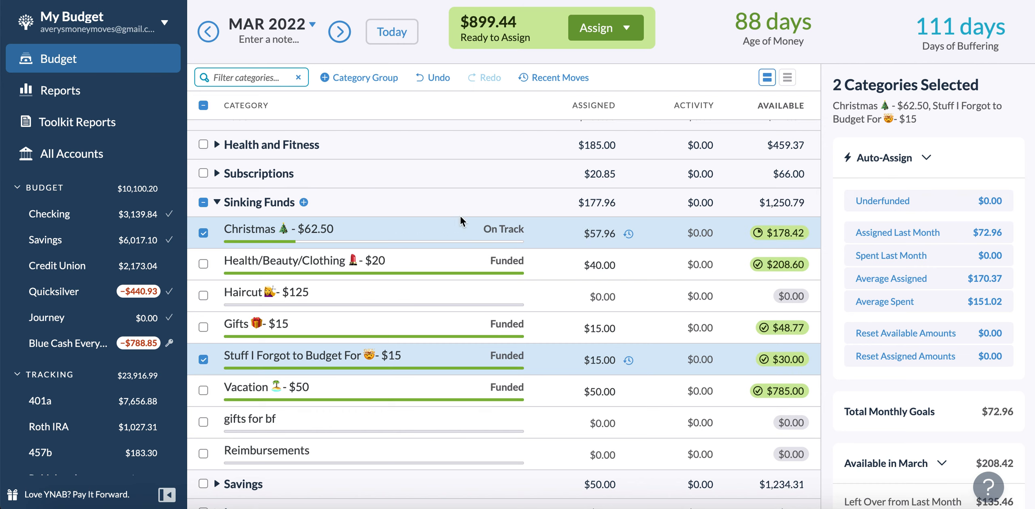
click(204, 204)
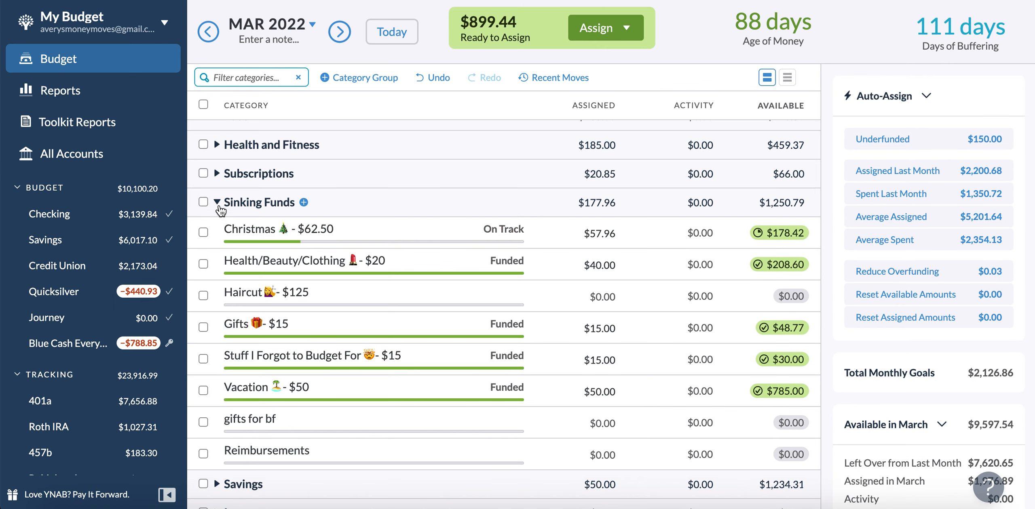
Auto-assign the underfunded $125.00 to the Roth IRA category in the March 2022 Investments group.
click(217, 203)
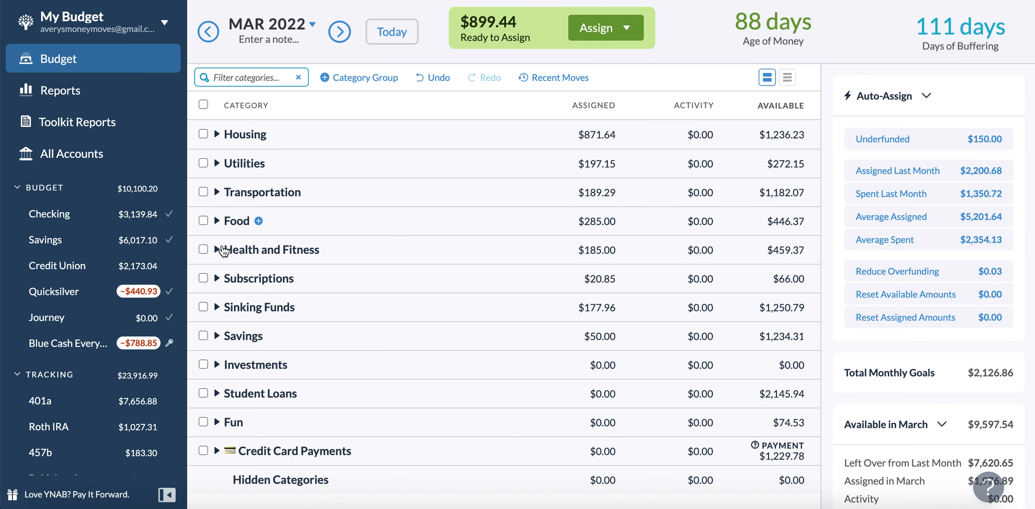
click(219, 339)
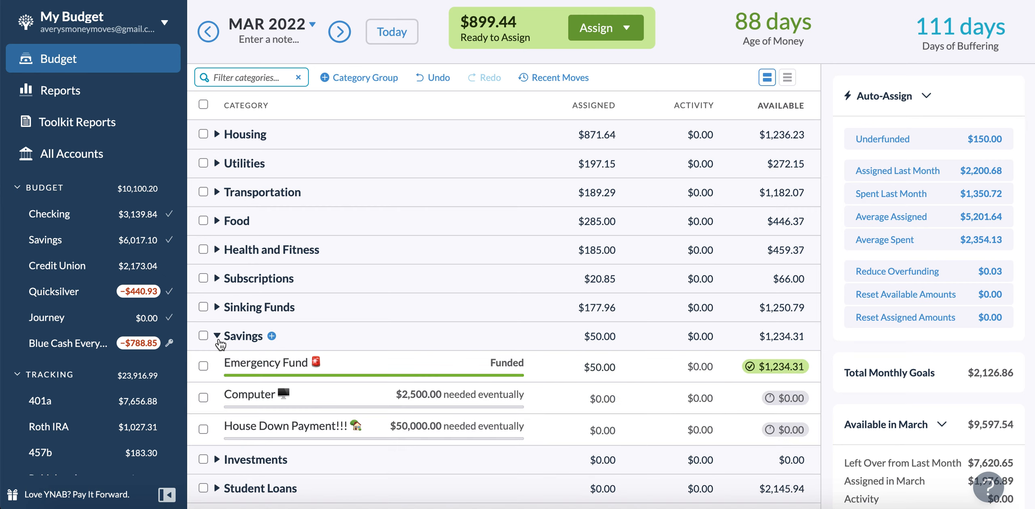
click(218, 336)
click(217, 364)
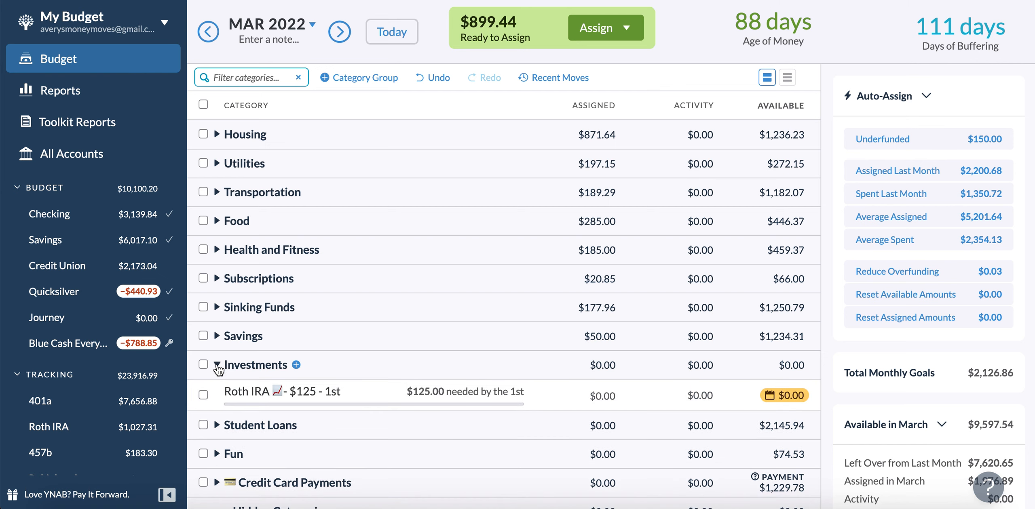
click(206, 398)
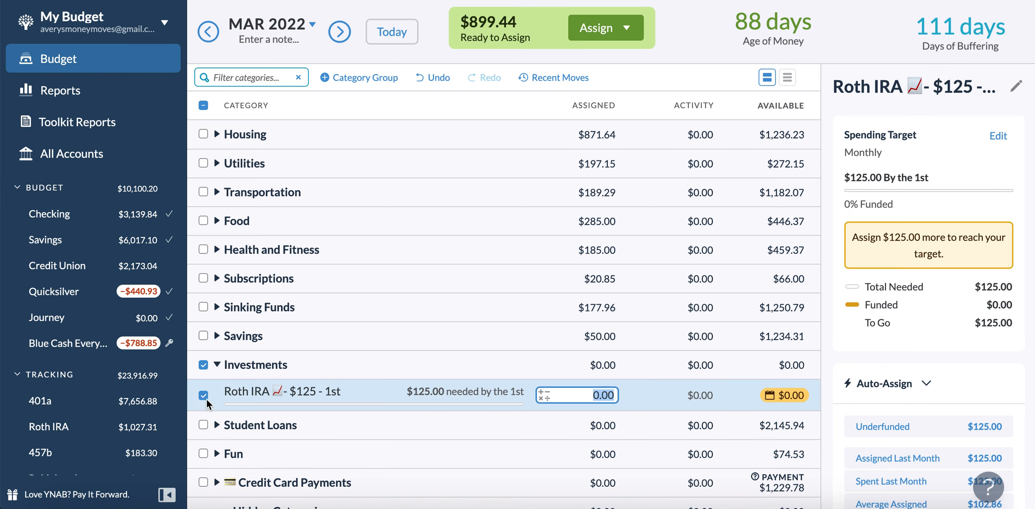
click(879, 426)
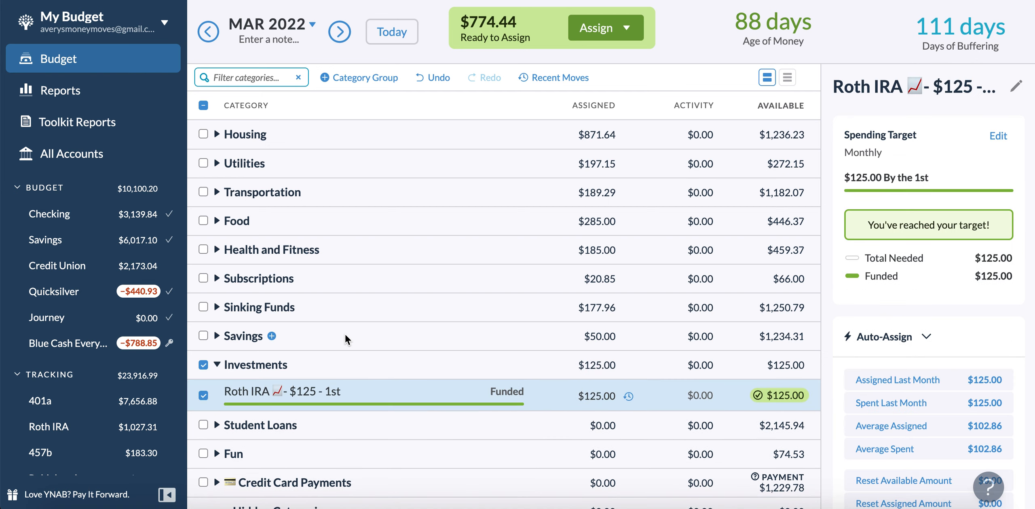
click(203, 366)
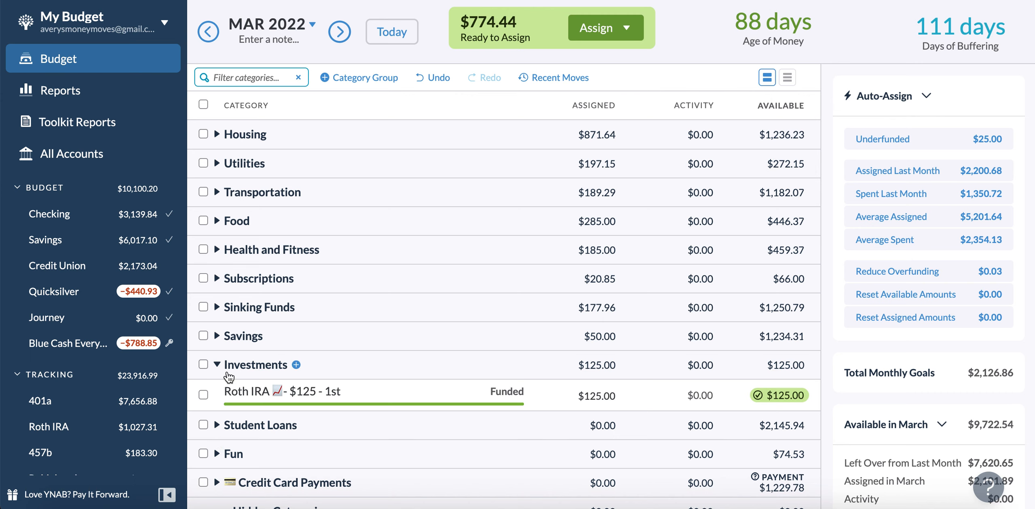
click(217, 365)
Auto-assign the underfunded $25.00 to the Fun Money category in the March 2022 budget.
click(217, 422)
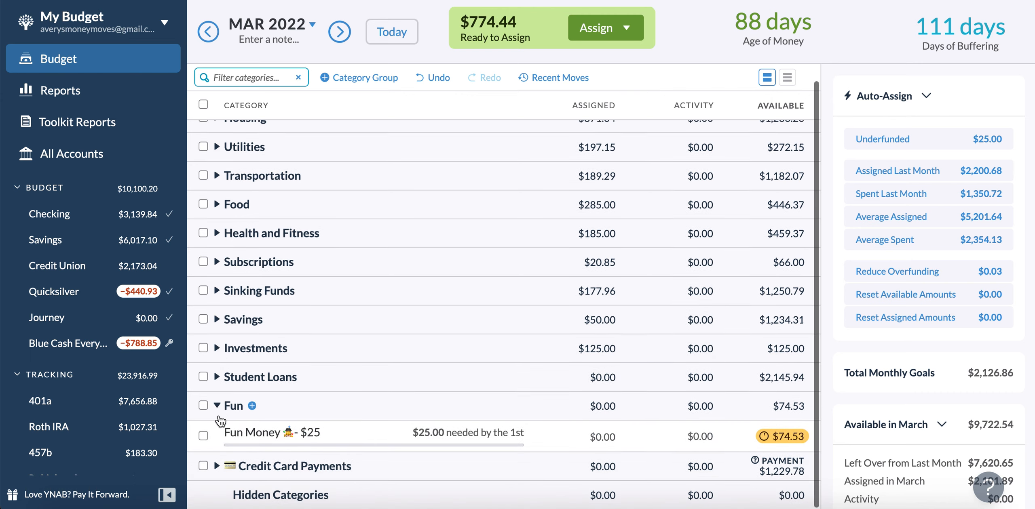
click(204, 435)
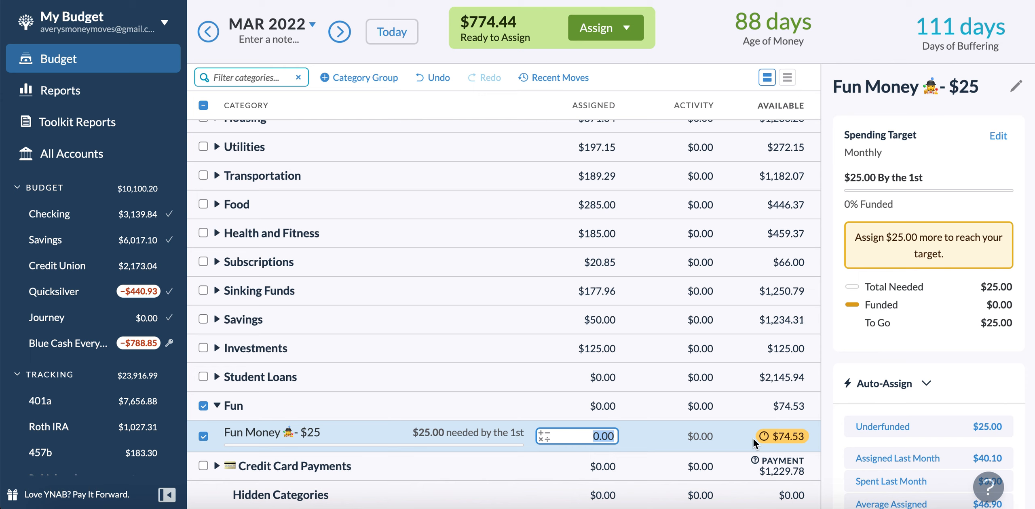
click(907, 431)
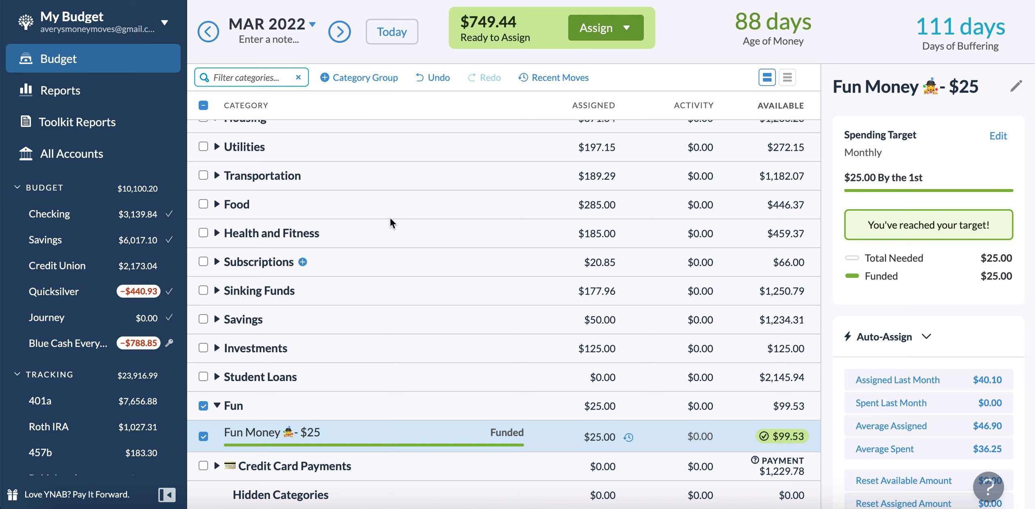
click(205, 106)
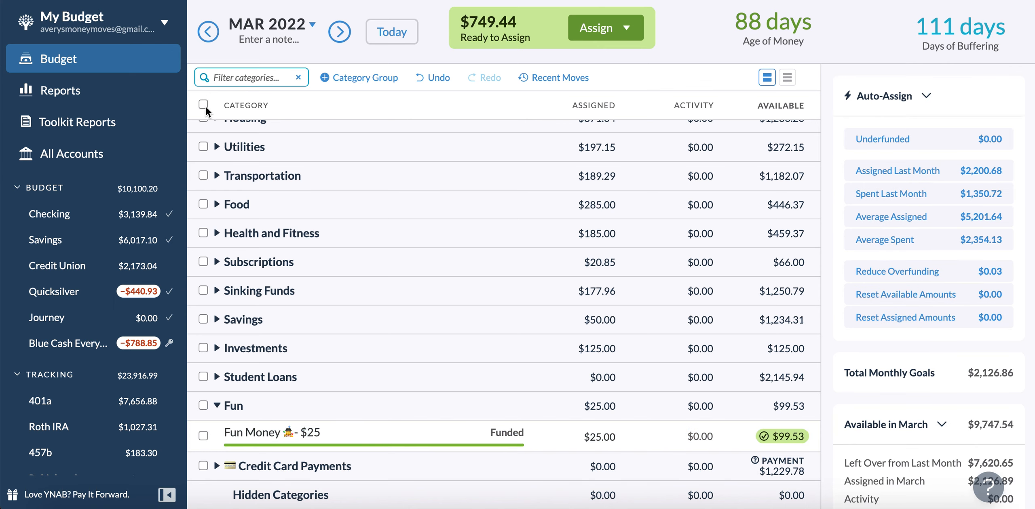
click(217, 406)
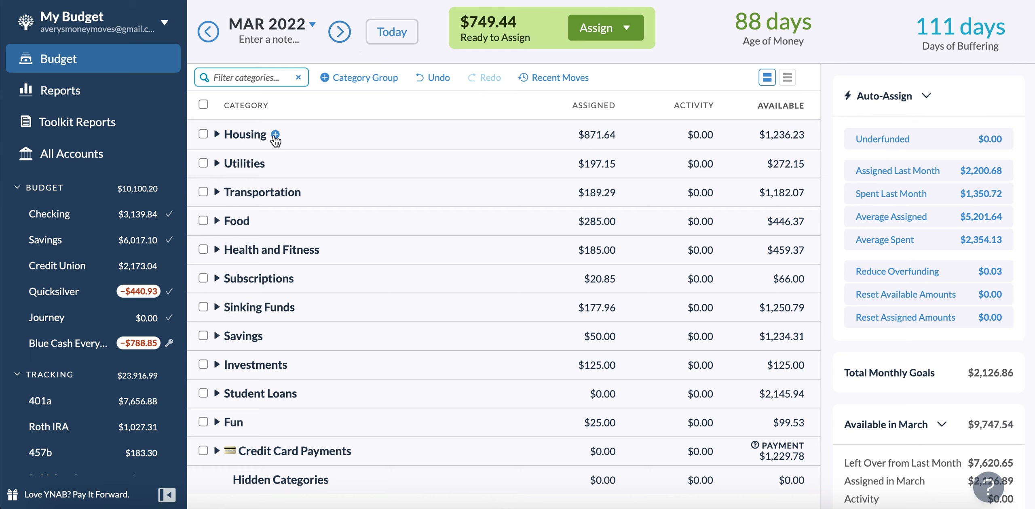
Examine the funding needs of the Housing, Utilities, Transportation, Food, Health and Fitness, and Subscriptions categories in the April 2022 budget.
click(339, 32)
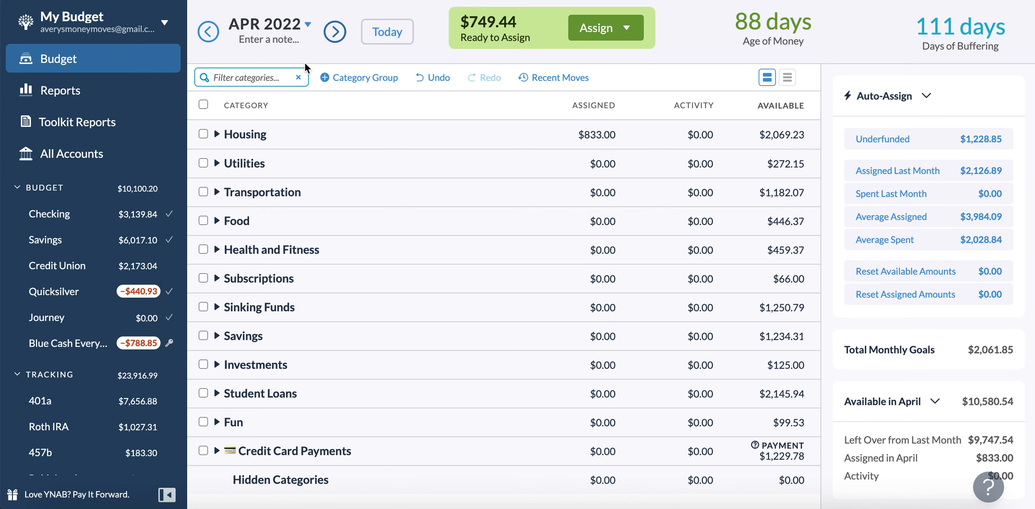
click(217, 134)
scroll(212, 283, down, 1)
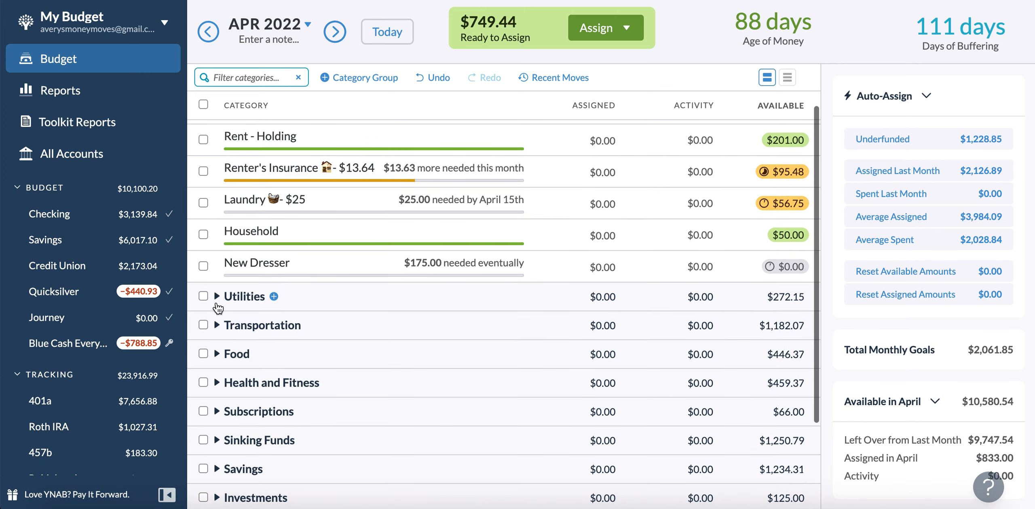
click(215, 295)
scroll(215, 332, down, 3)
click(217, 318)
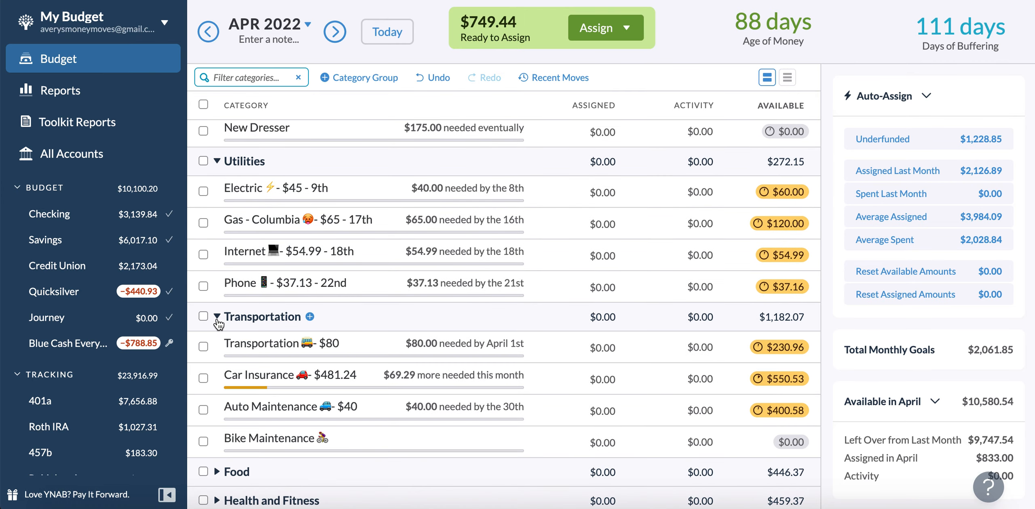
scroll(218, 395, down, 5)
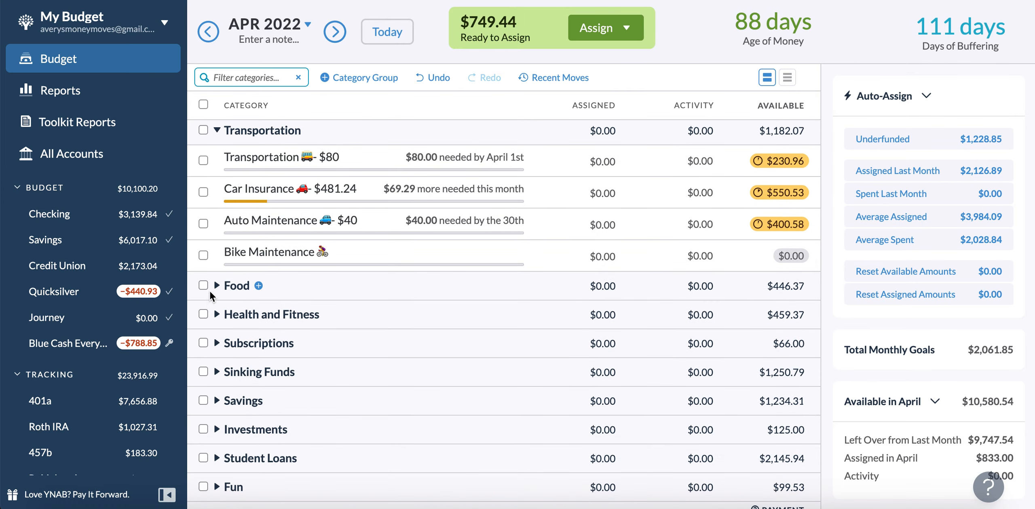
click(217, 286)
click(217, 378)
scroll(218, 387, down, 5)
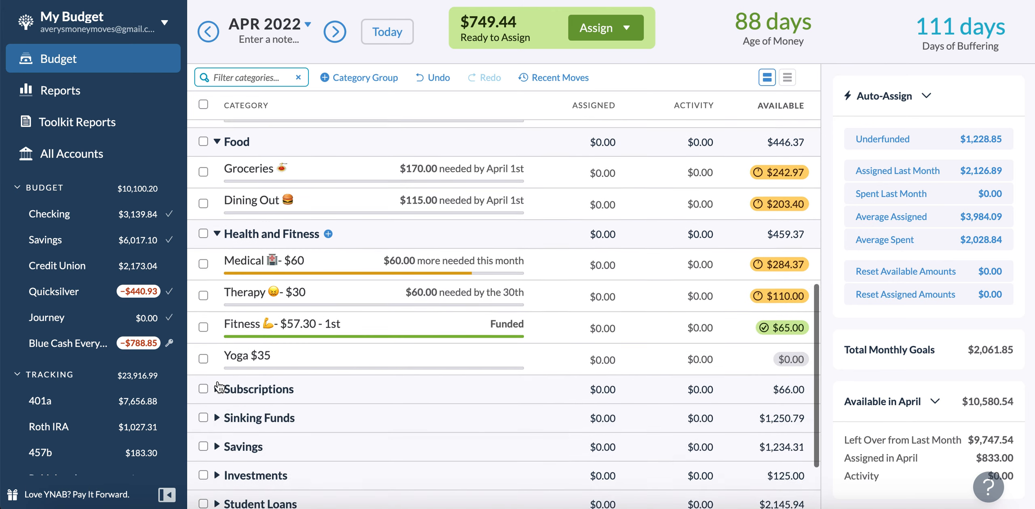
click(216, 369)
scroll(218, 382, down, 5)
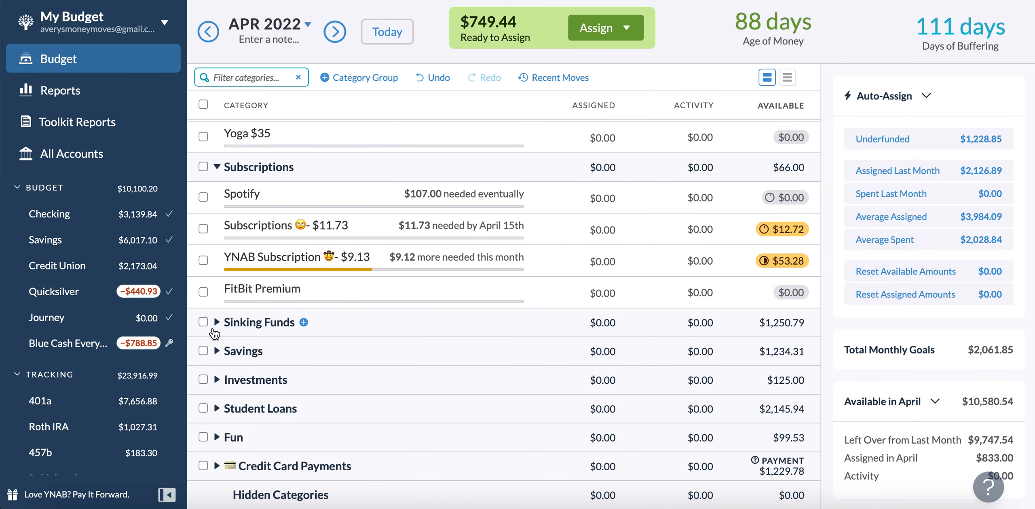
Examine the funding needs of April's Sinking Funds, Savings, Investments, Student Loans and Fun categories.
click(217, 322)
scroll(220, 374, down, 5)
click(217, 365)
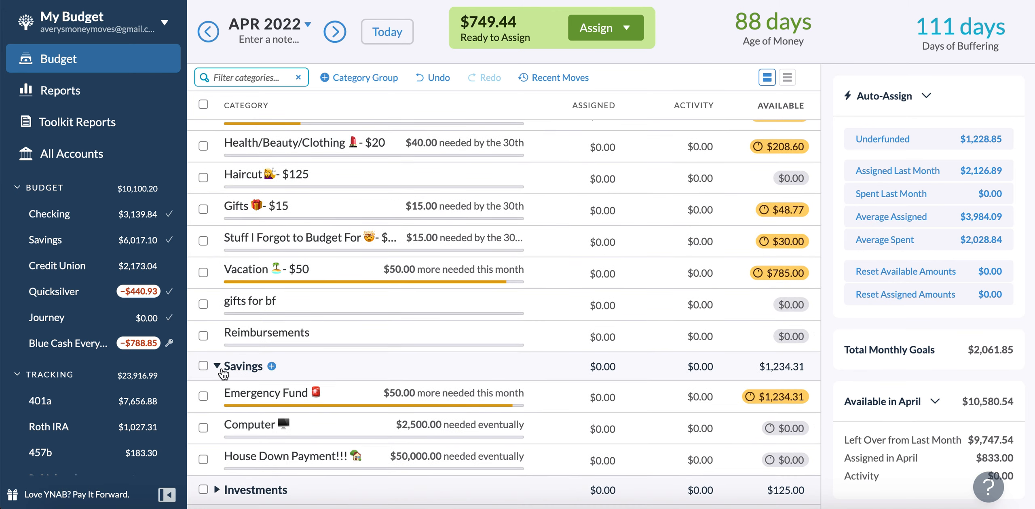
scroll(219, 374, down, 3)
click(216, 380)
scroll(226, 450, down, 1)
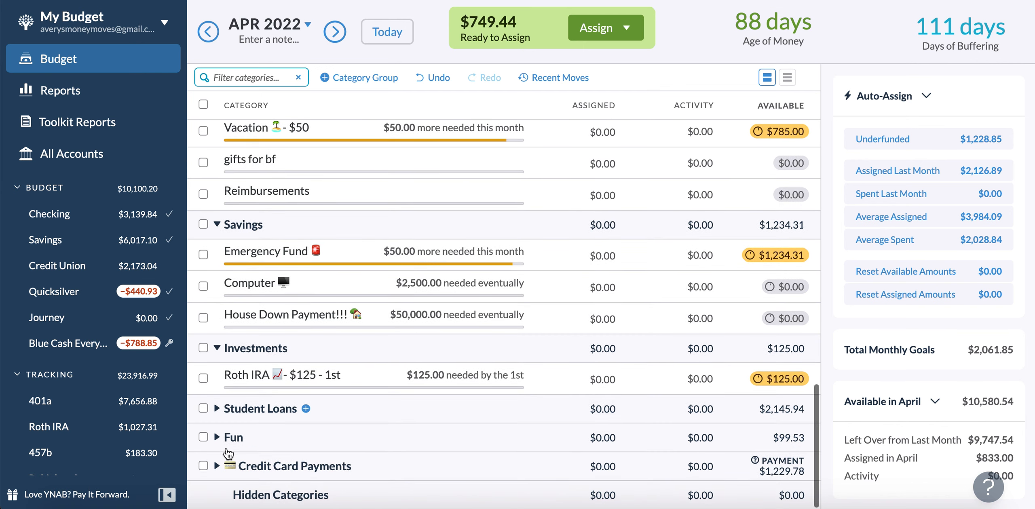
click(217, 411)
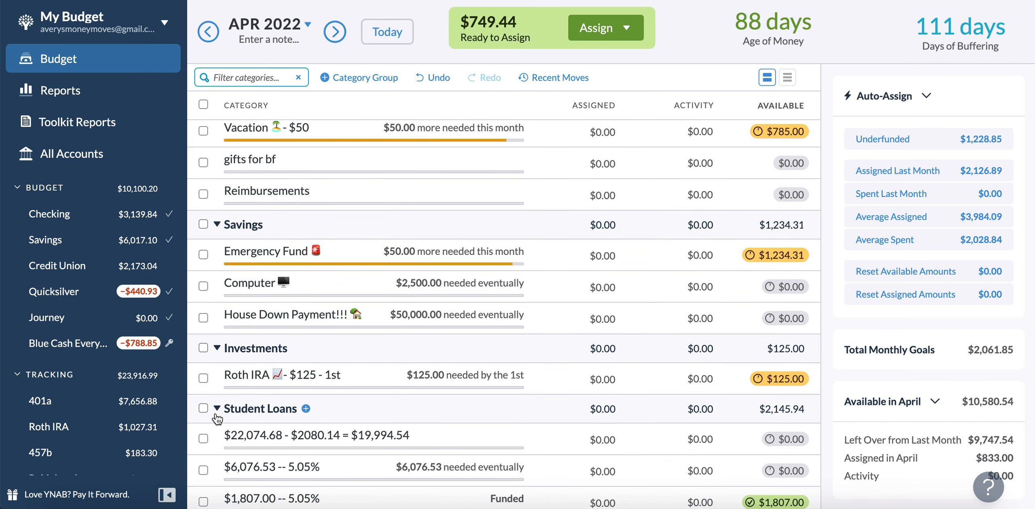
alt+click(217, 412)
alt+click(216, 412)
click(215, 413)
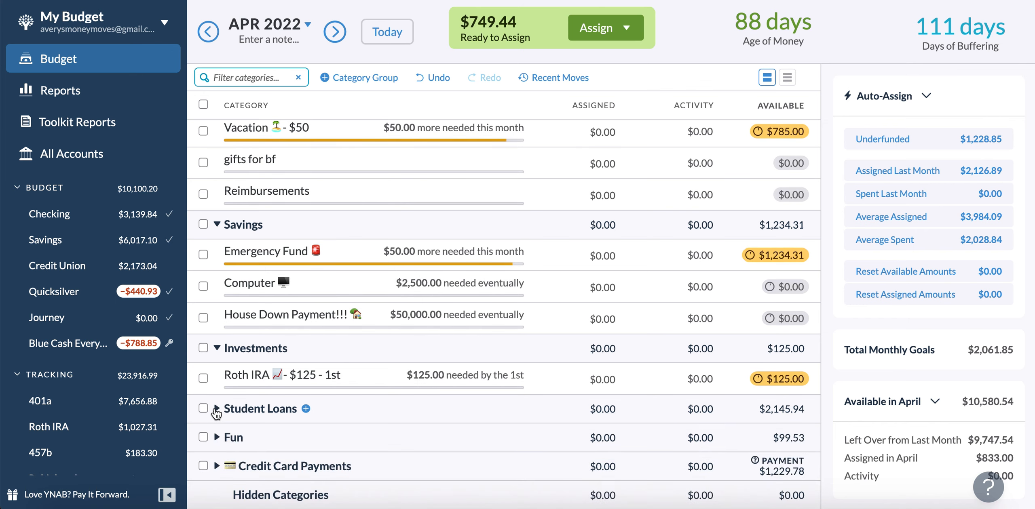
click(217, 438)
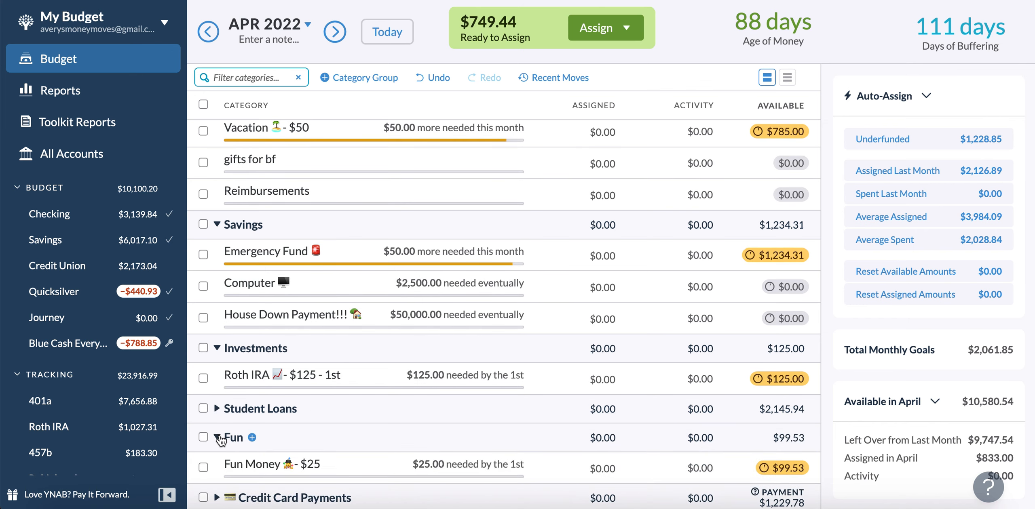
scroll(220, 436, down, 1)
Set the monthly spending target of the Electric category under Utilities to $50.00 and save it.
scroll(220, 435, up, 15)
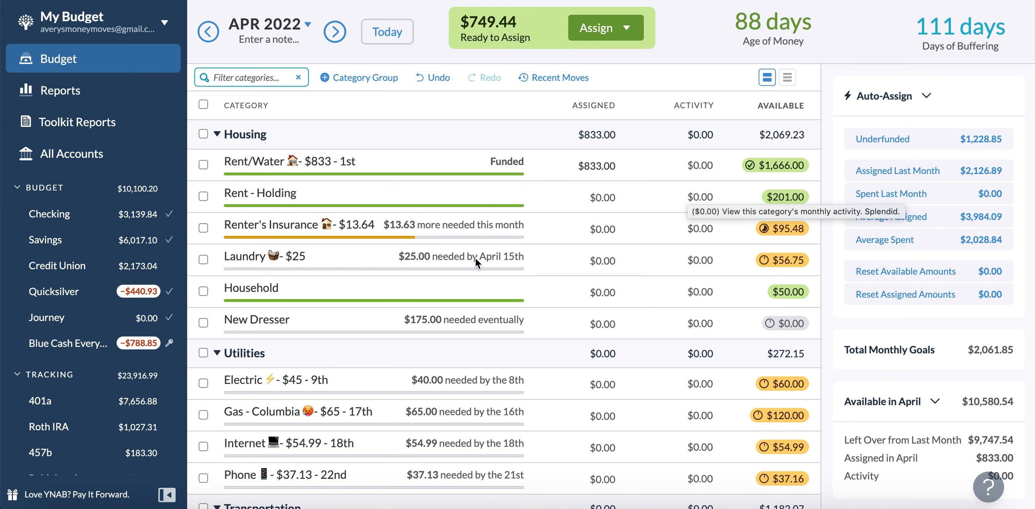
click(206, 231)
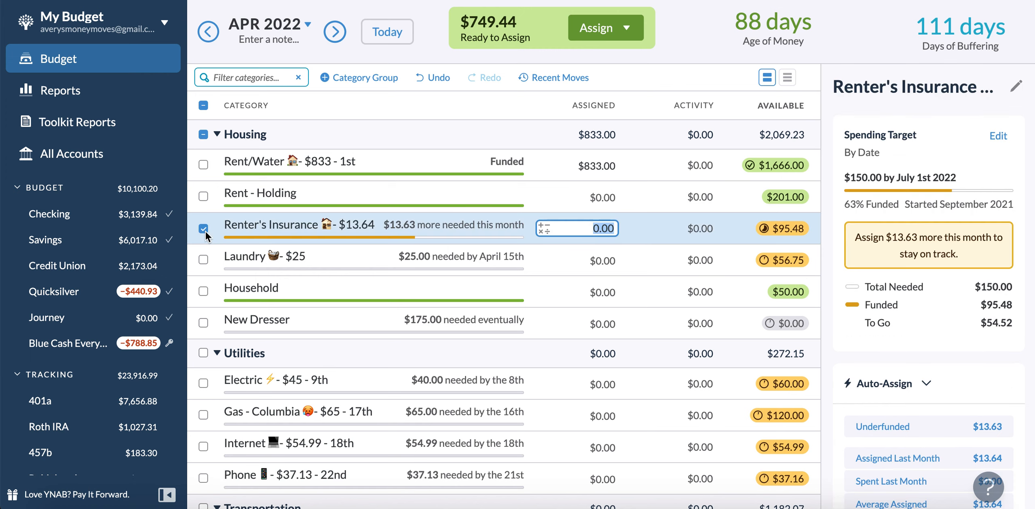
scroll(205, 232, down, 3)
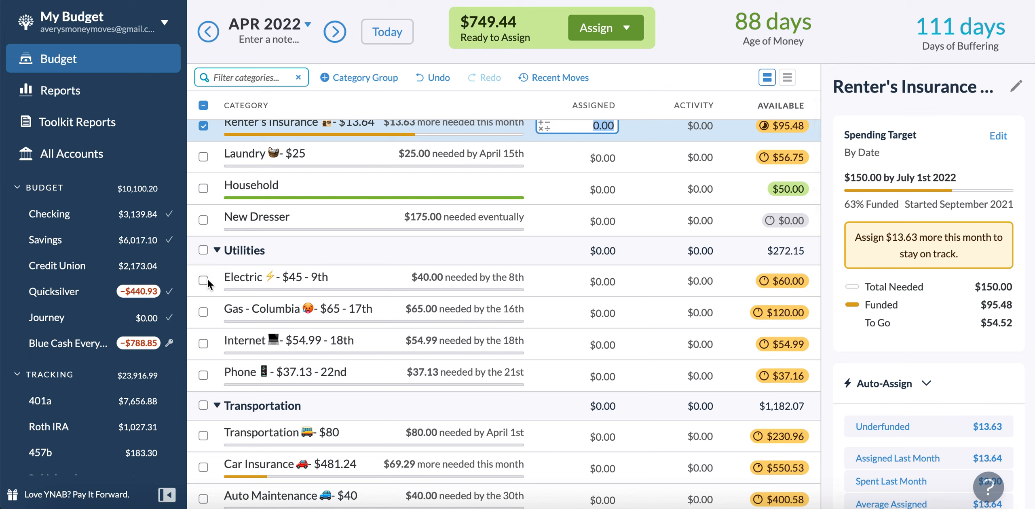
click(222, 279)
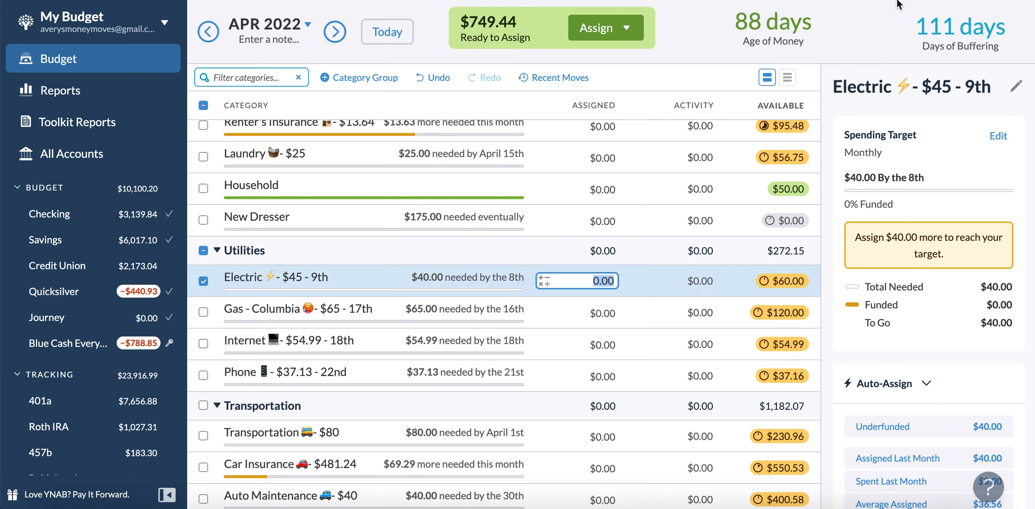
click(998, 137)
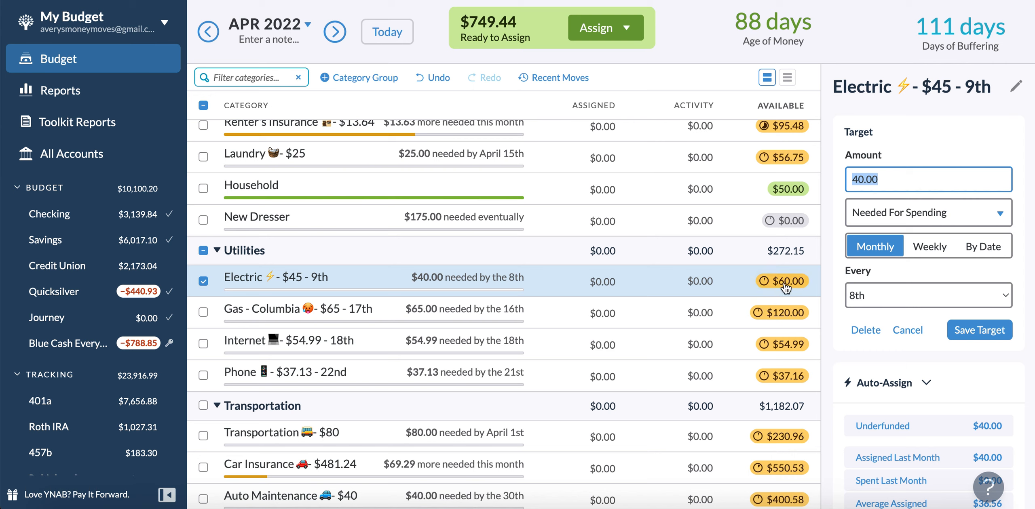
mouse_move(789, 285)
text(50)
click(969, 329)
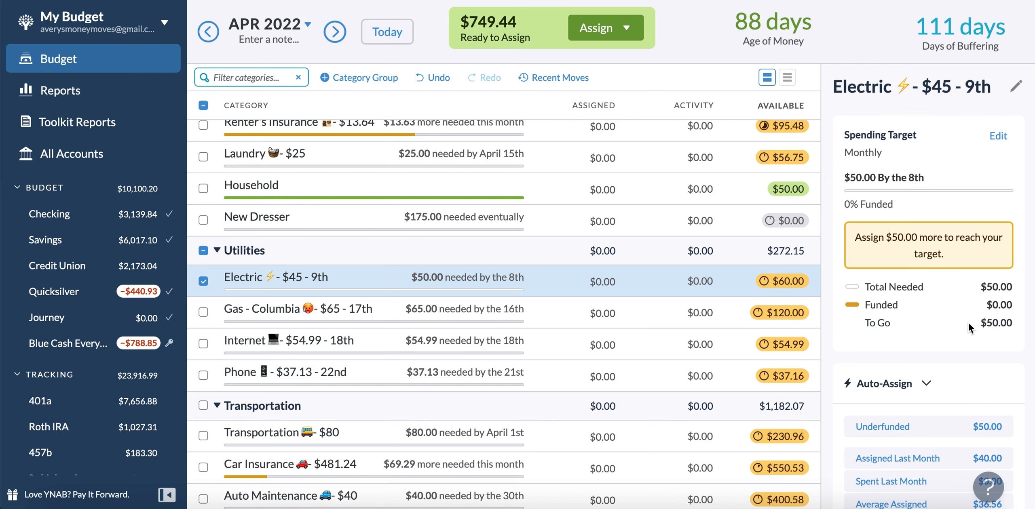
click(205, 282)
scroll(206, 285, up, 3)
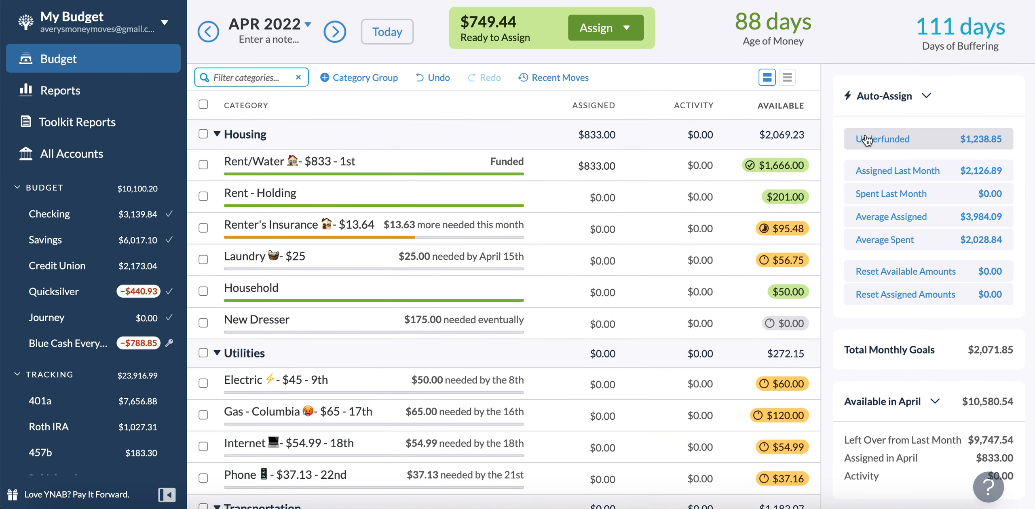
Auto-assign the underfunded amounts to Renter's Insurance, Laundry, Electric, Gas, Internet and Phone together in the April 2022 budget and clear the selection.
click(204, 229)
scroll(207, 230, down, 1)
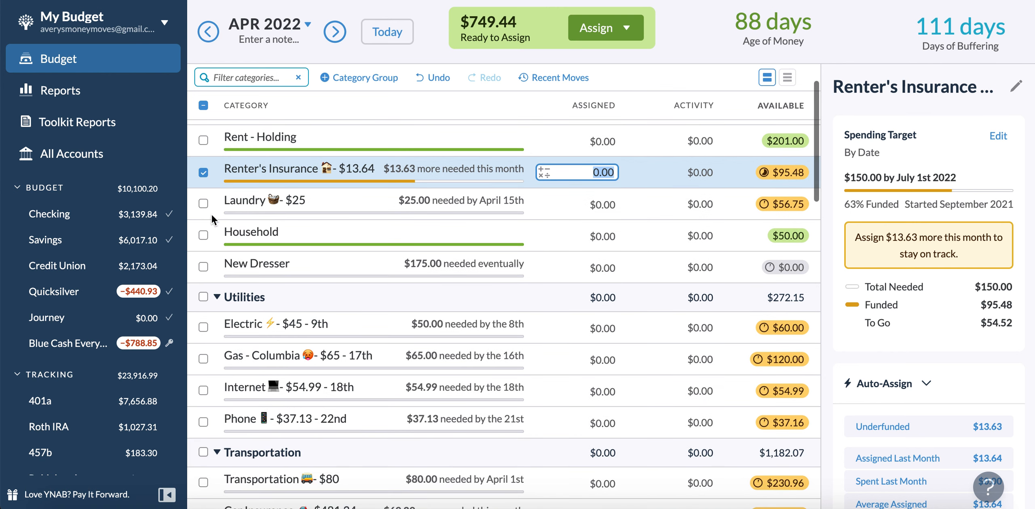
click(204, 205)
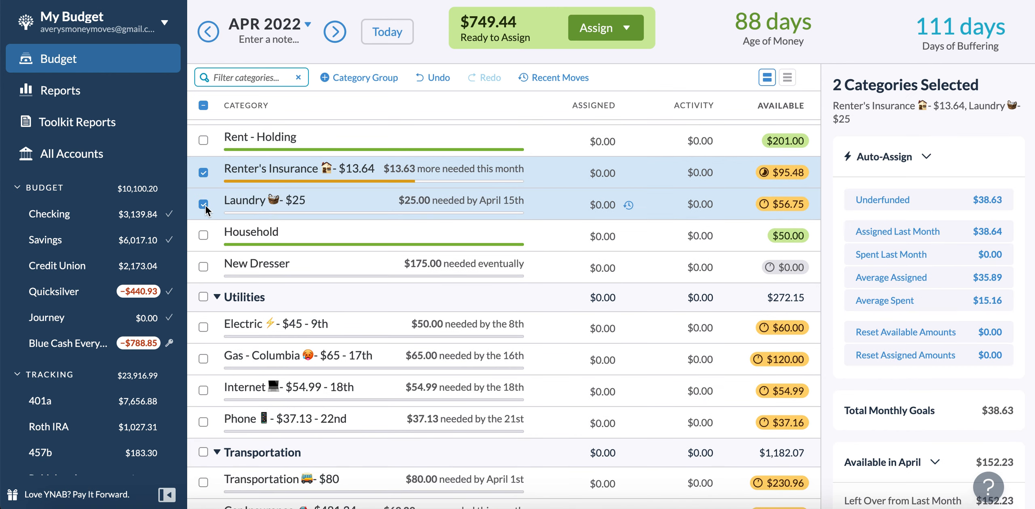
click(204, 328)
click(207, 362)
scroll(207, 362, down, 1)
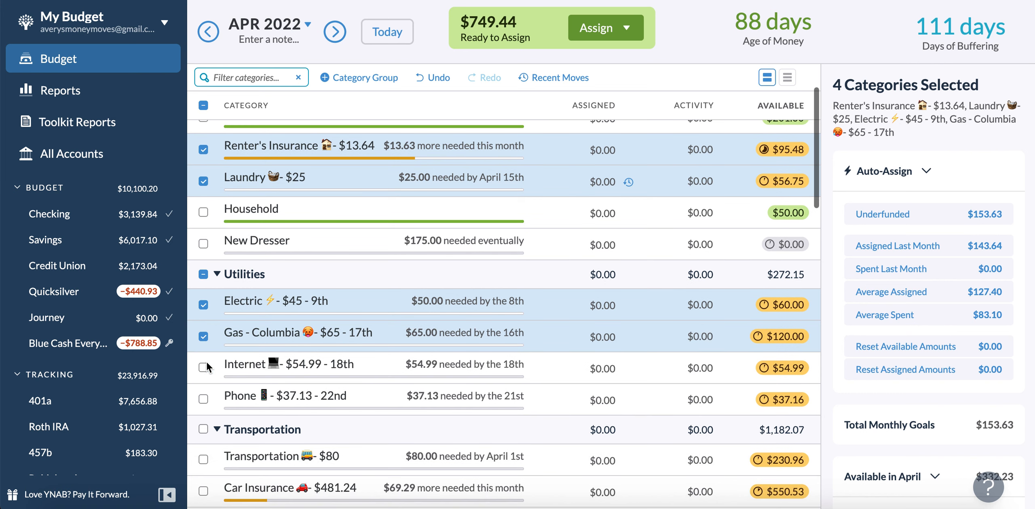
click(204, 367)
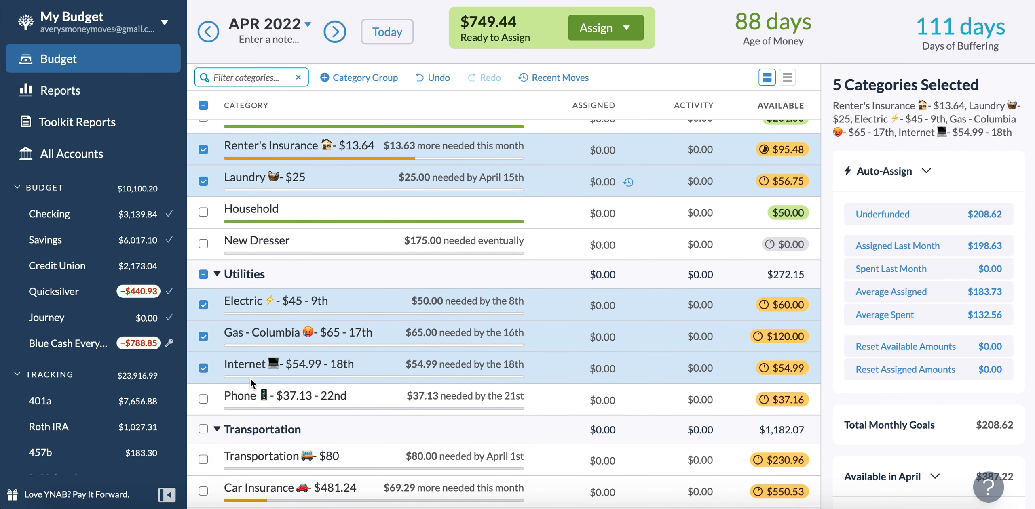
click(207, 402)
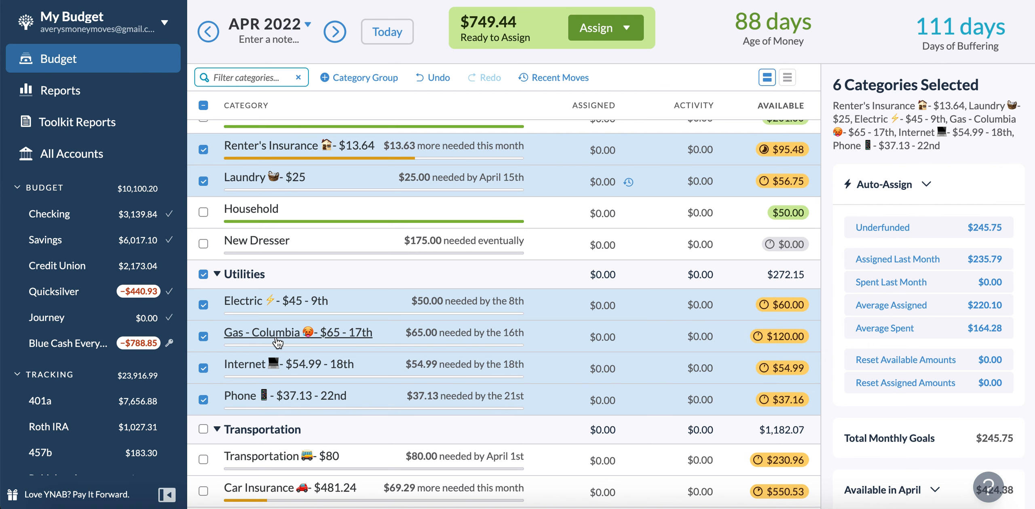
scroll(277, 343, up, 2)
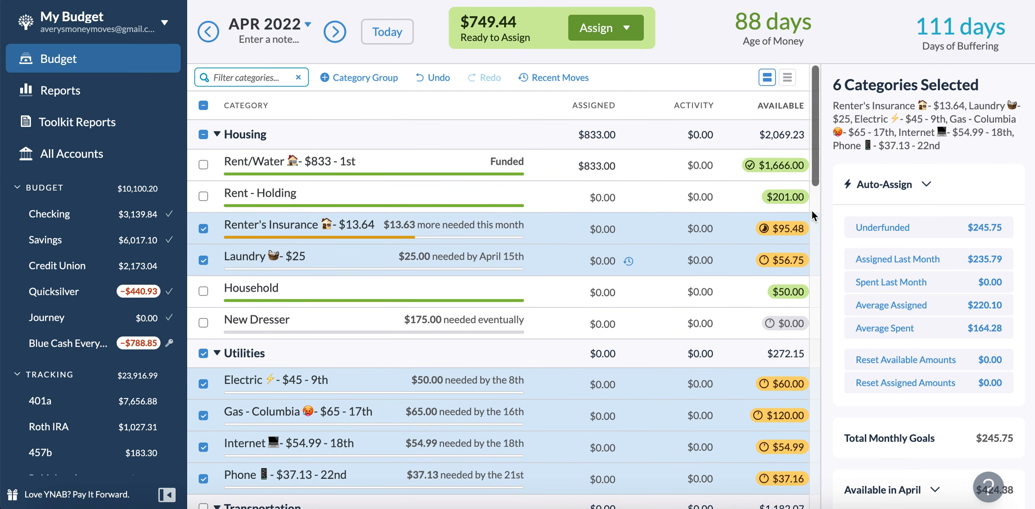
click(910, 230)
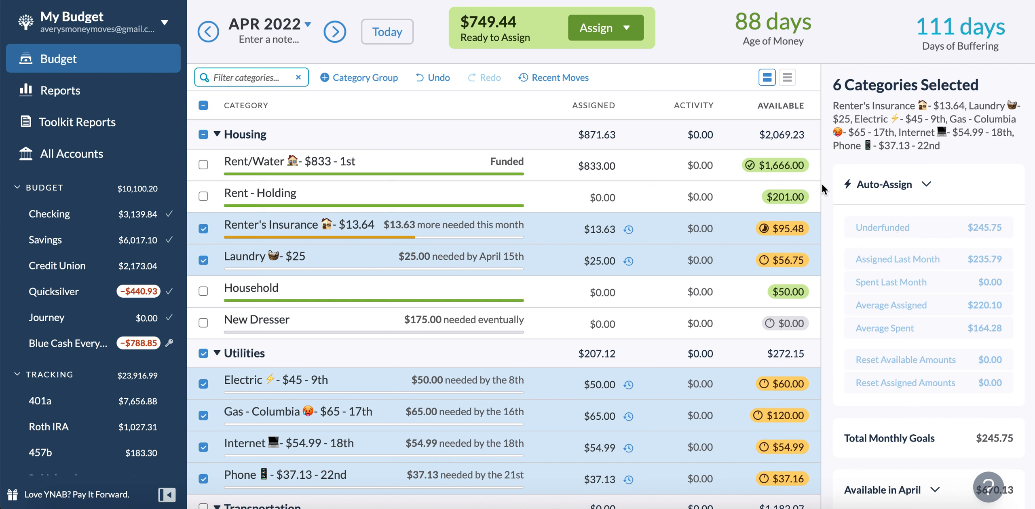
click(204, 106)
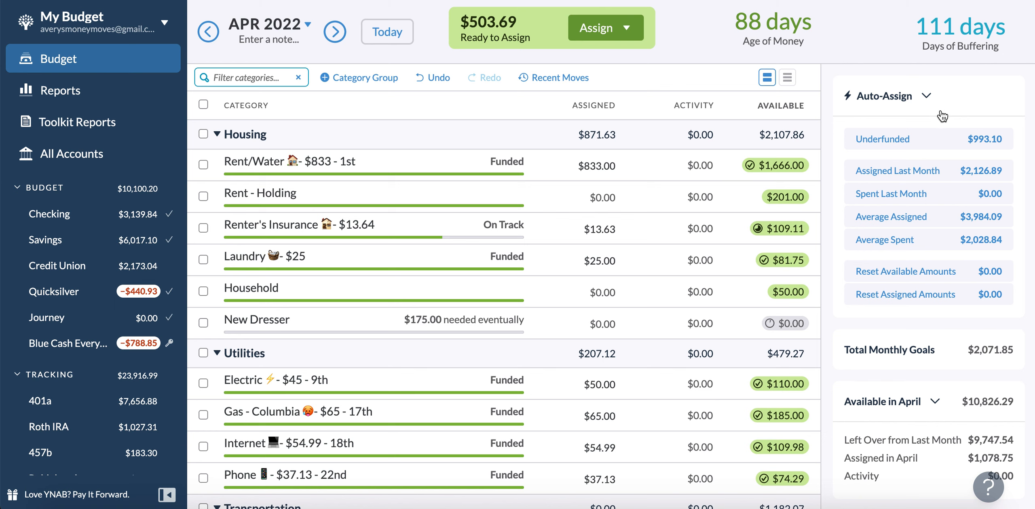
Review the remaining April 2022 funding needs in the Transportation, Food, and Health and Fitness groups.
scroll(525, 292, down, 7)
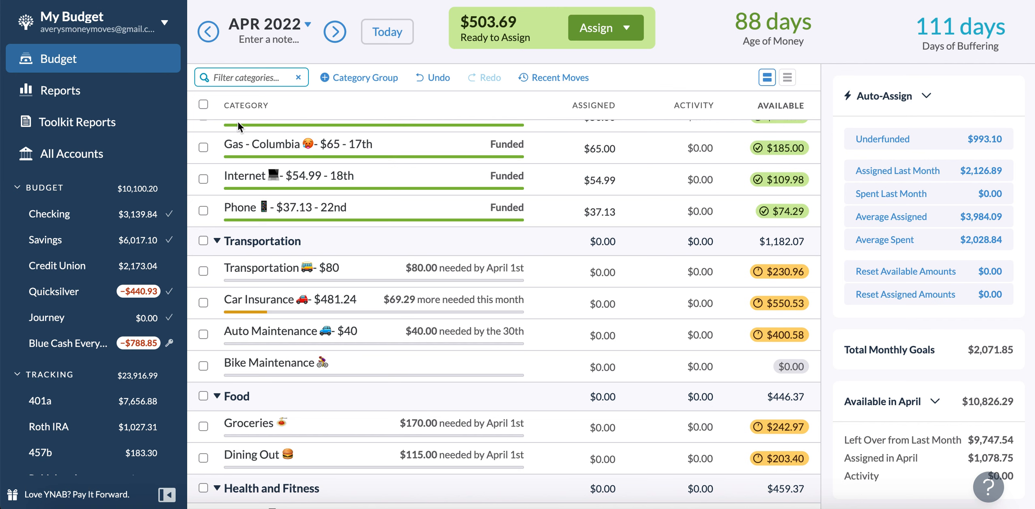
scroll(304, 299, down, 2)
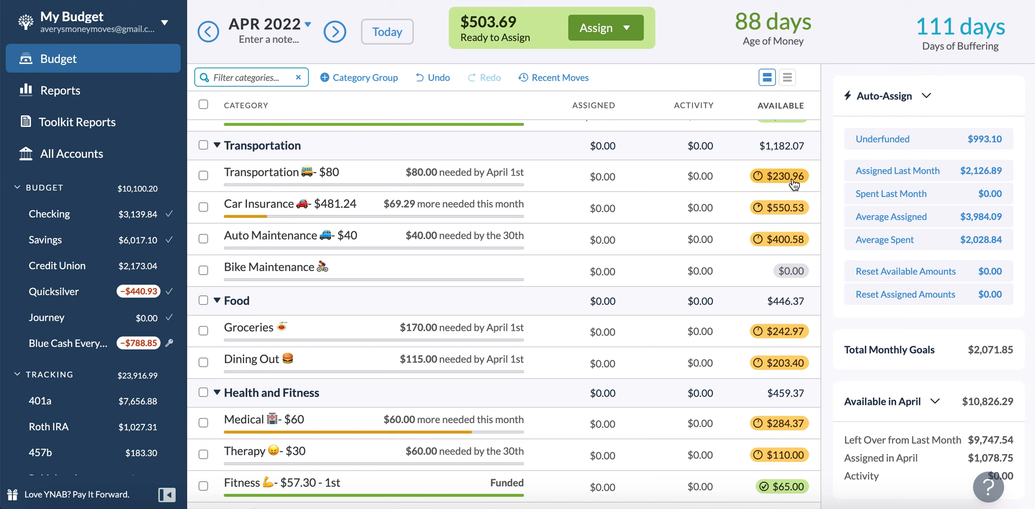
click(573, 167)
scroll(366, 233, up, 3)
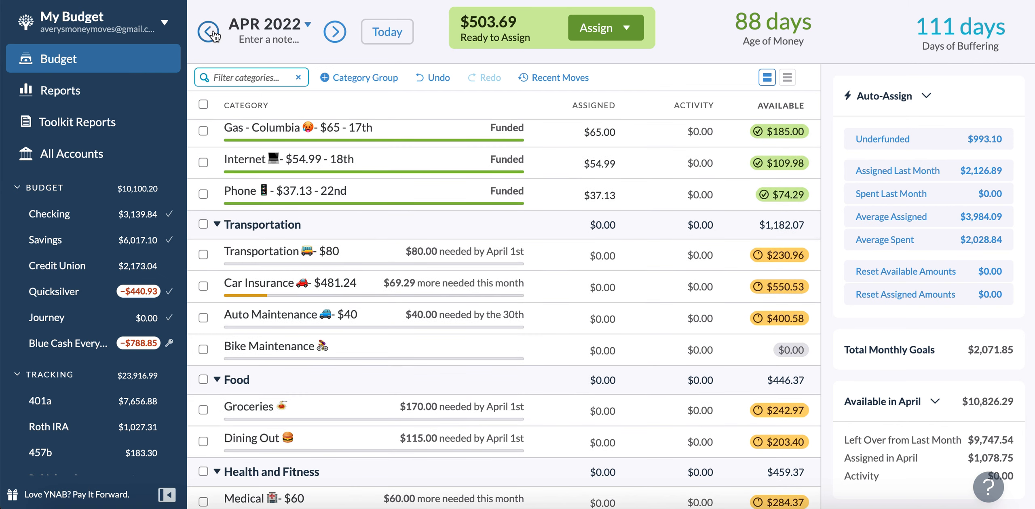
Switch to the February 2022 budget and filter the categories by "emerge" to isolate the Emergency Fund.
click(209, 31)
click(209, 31)
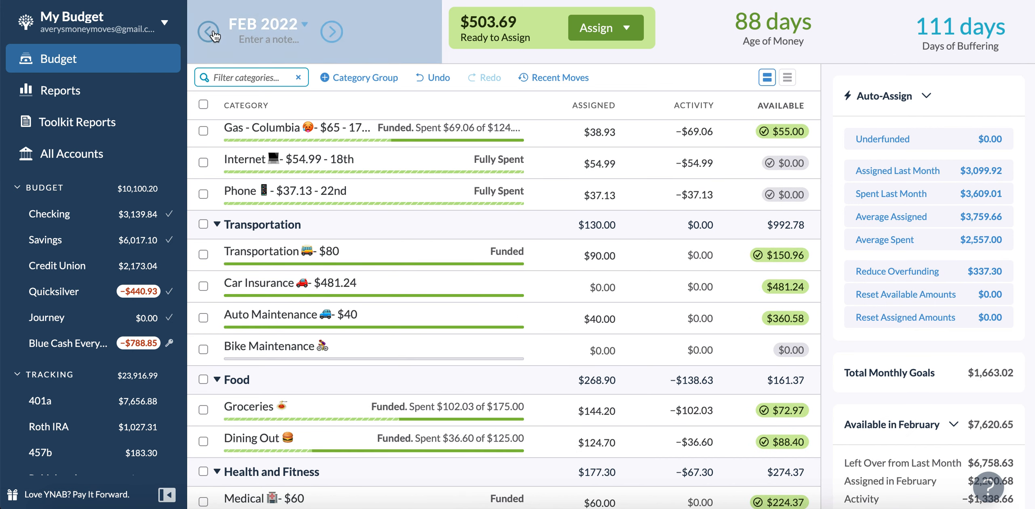
scroll(224, 138, up, 10)
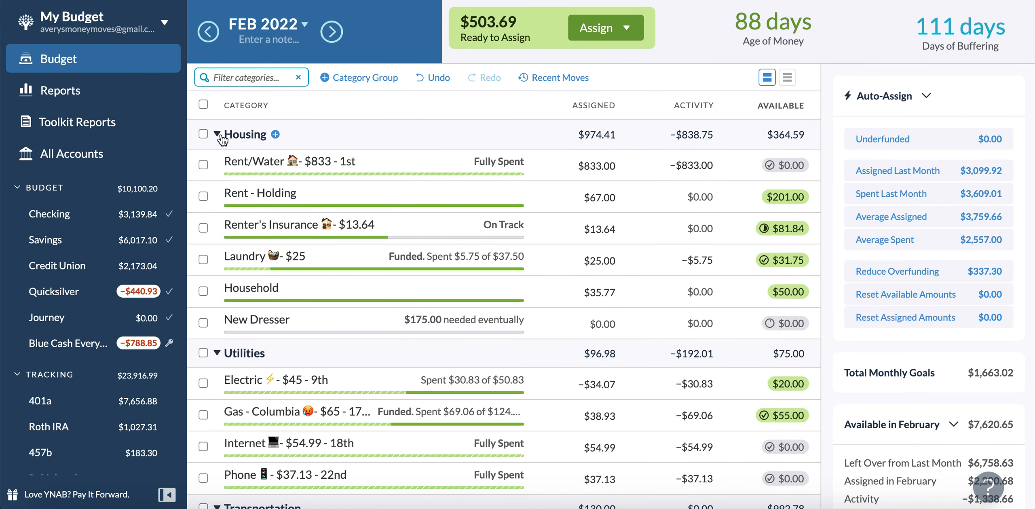
click(260, 79)
text(emer)
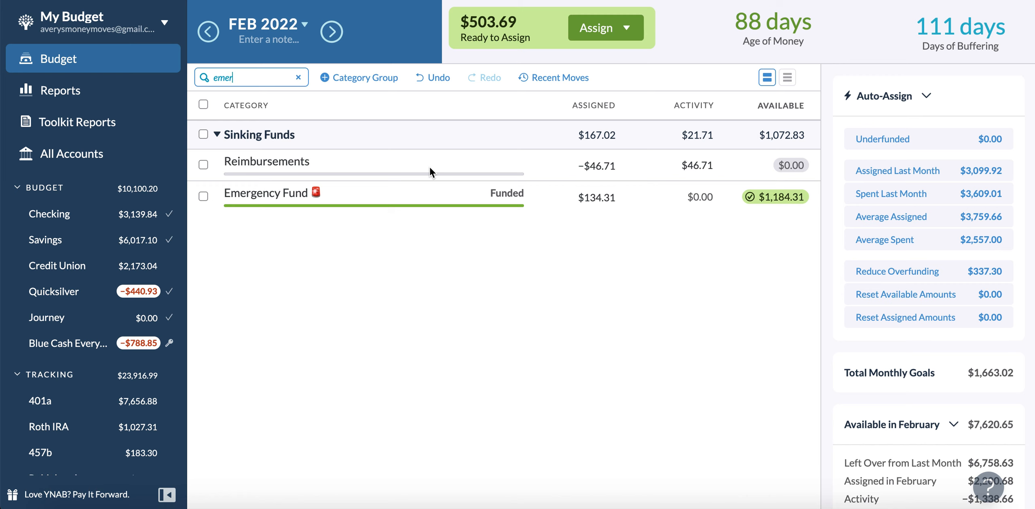
click(339, 39)
click(217, 38)
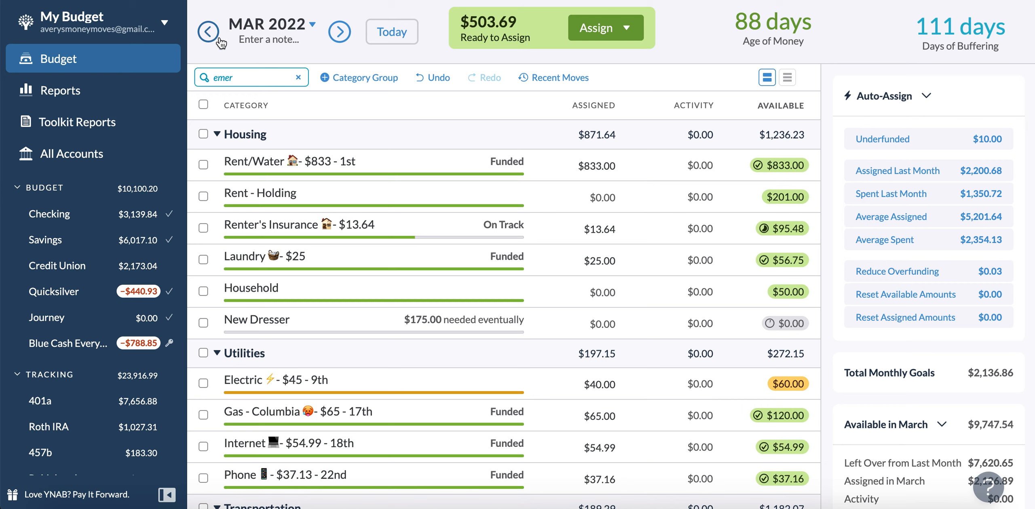
click(257, 76)
text(emerge)
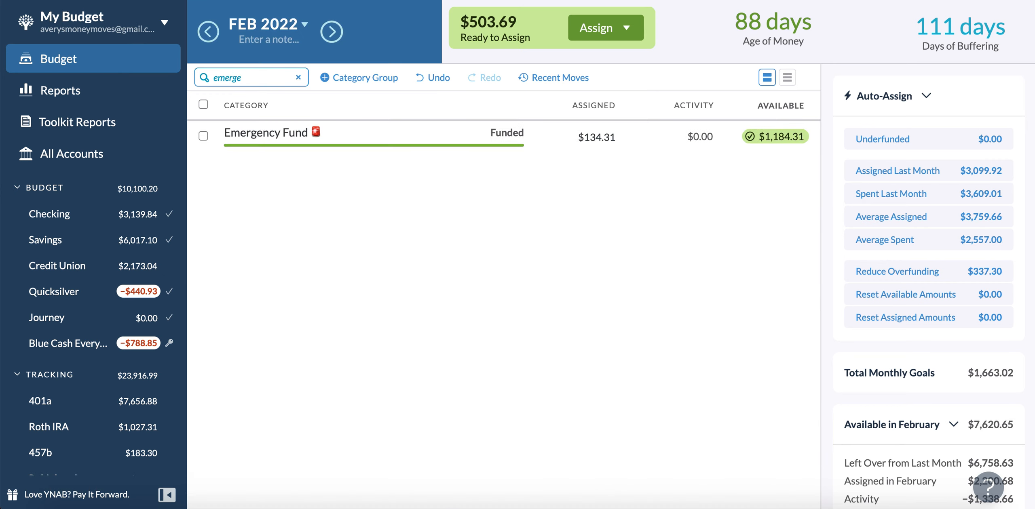
Add $100 to the amount already assigned to the Emergency Fund in the February 2022 budget.
click(552, 130)
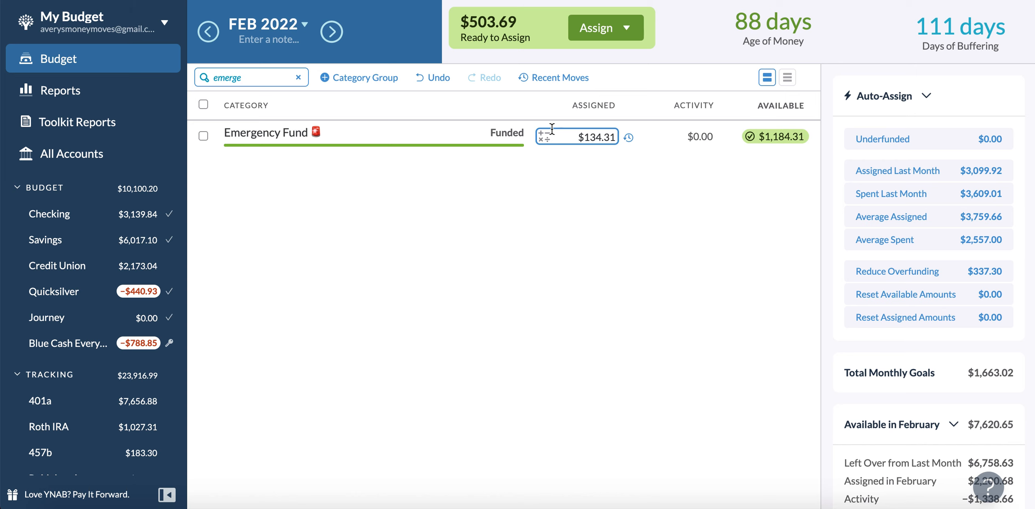
click(604, 140)
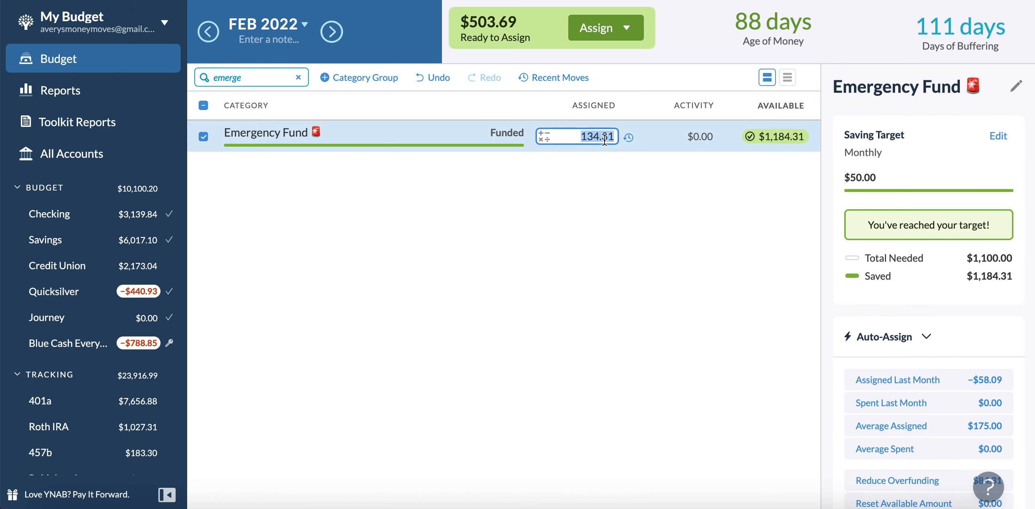
key(Right)
text(+15)
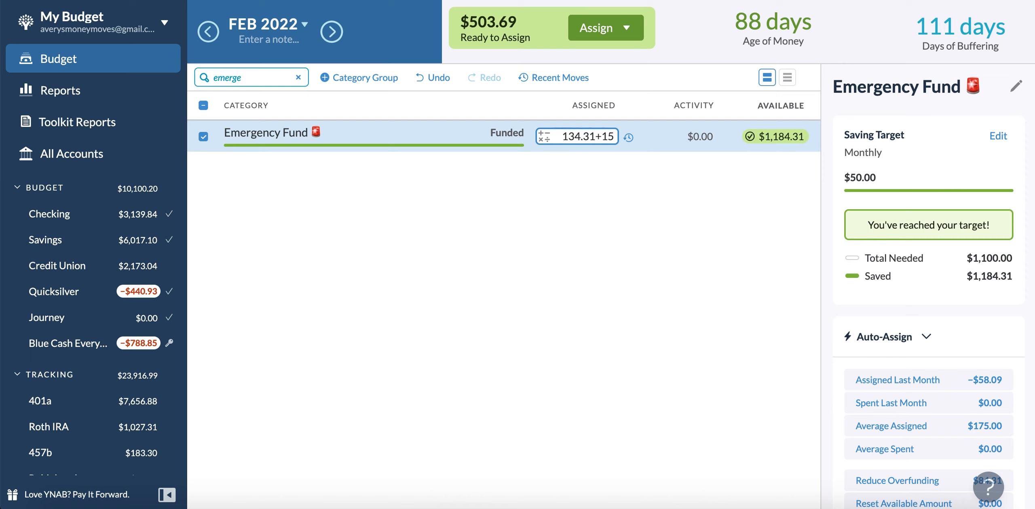
text(0)
key(BackSpace)
key(BackSpace)
text(00)
key(Return)
Filter the February 2022 categories by "yoga", assign $35 to the Yoga category, and clear the selection and filter.
click(298, 77)
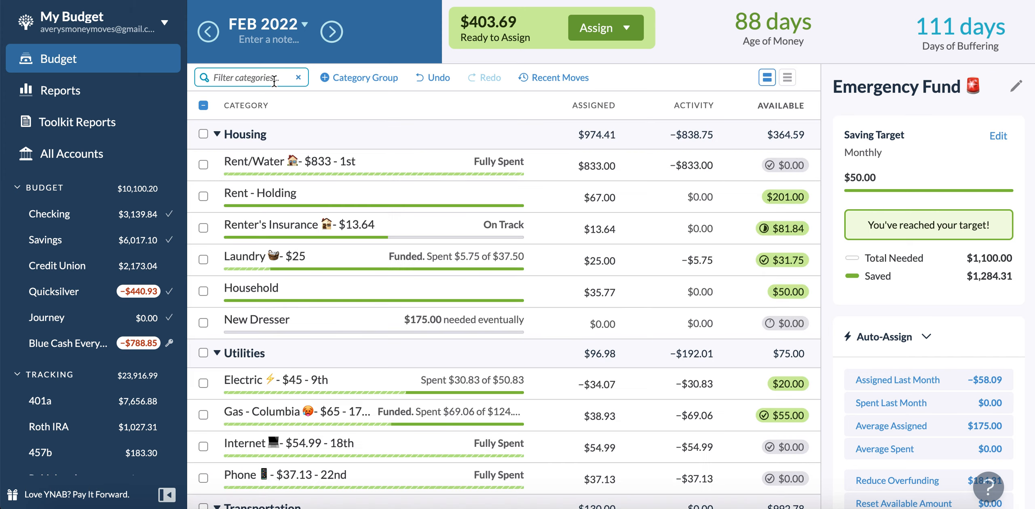
text(yoga)
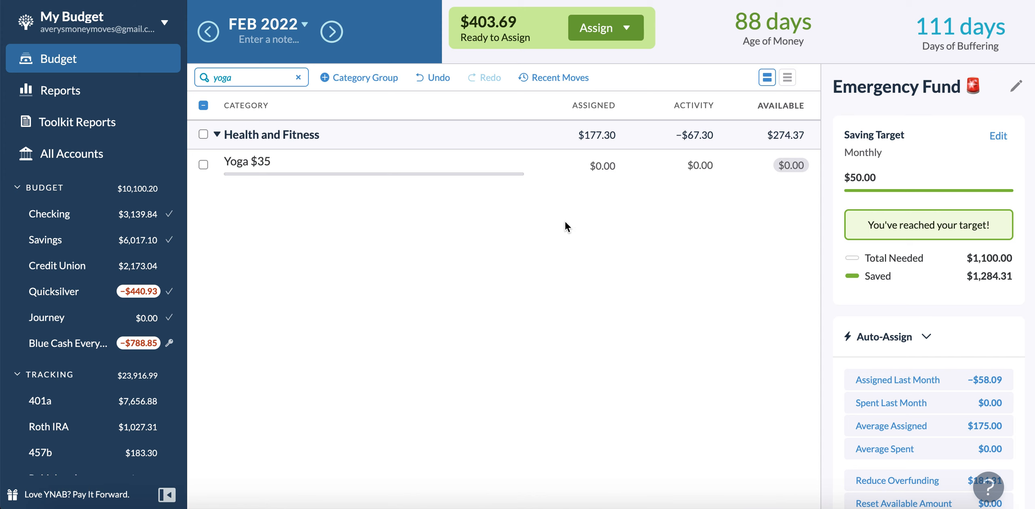
click(598, 165)
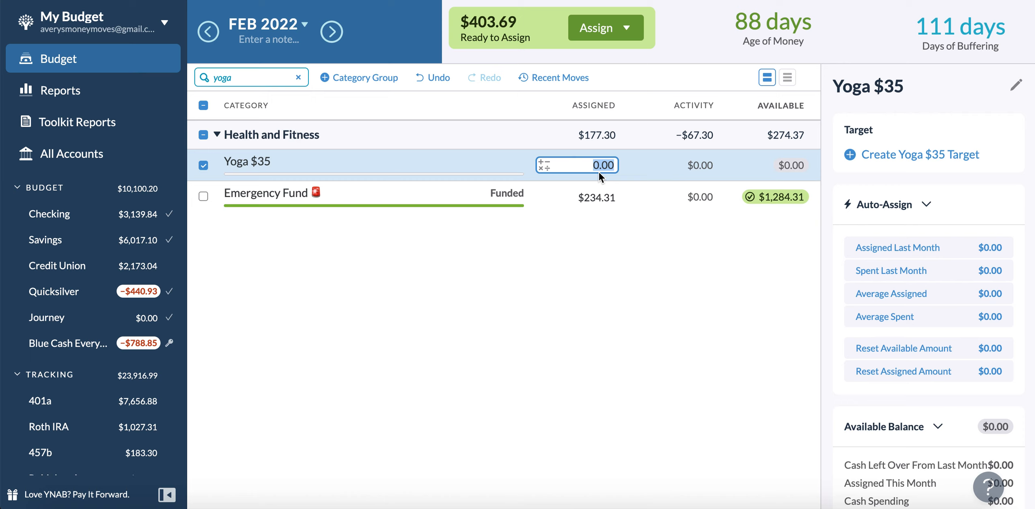
text(35)
key(Return)
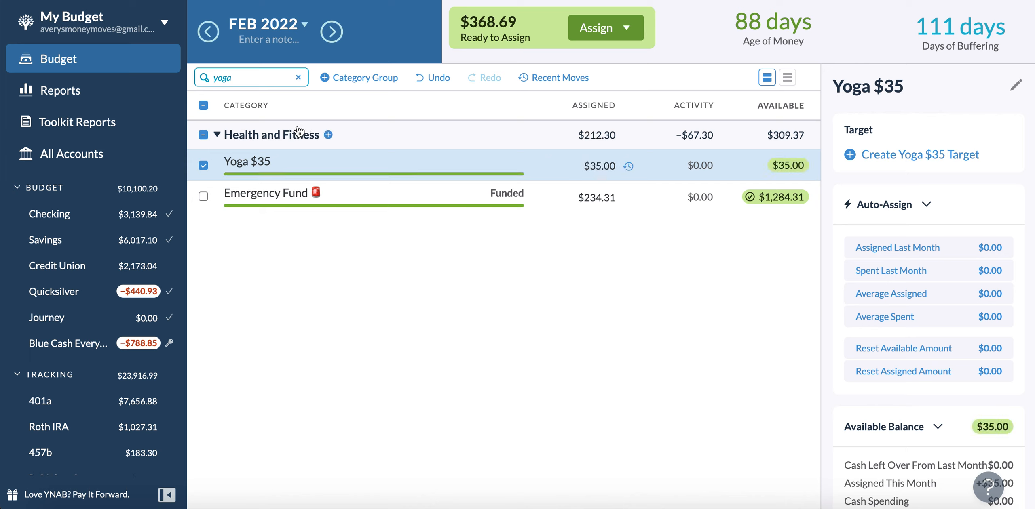
click(204, 135)
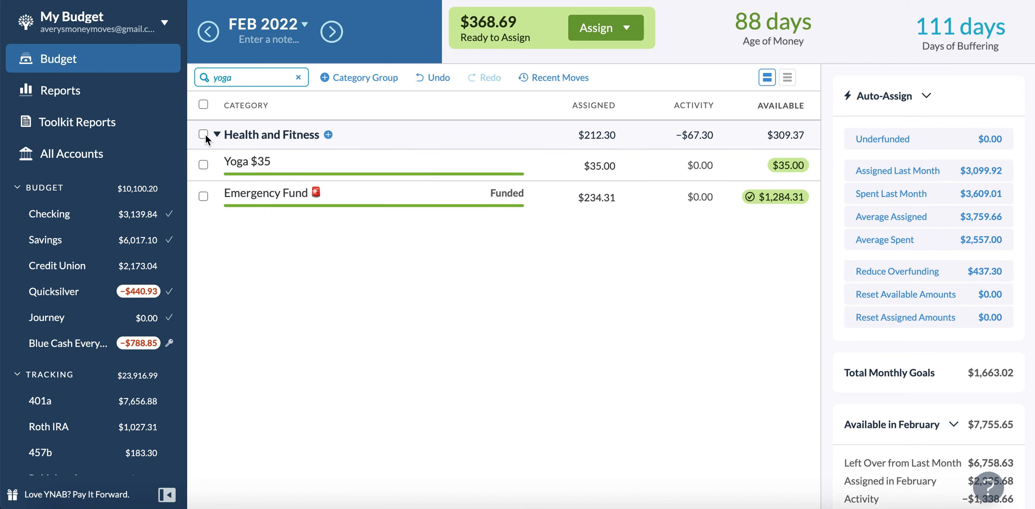
click(298, 78)
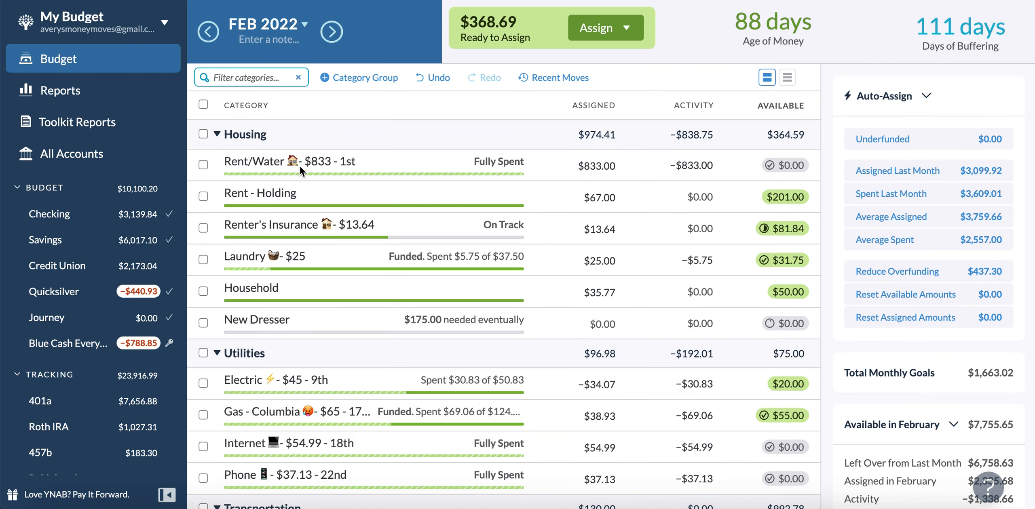
Switch to the March 2022 budget and check the Emergency Fund by filtering the categories by "emerg", clearing the filter when done.
scroll(300, 167, down, 7)
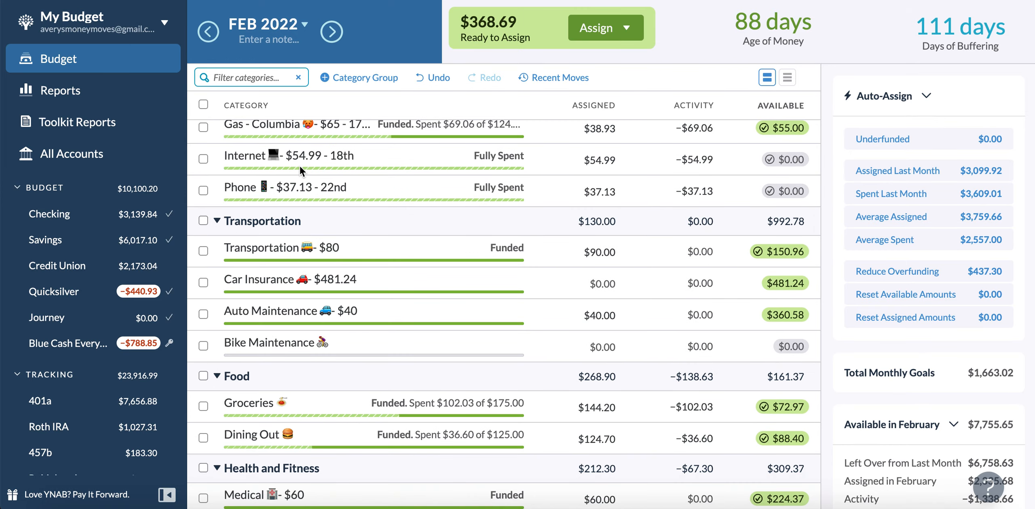
scroll(364, 178, up, 7)
click(331, 31)
click(284, 77)
text(emer)
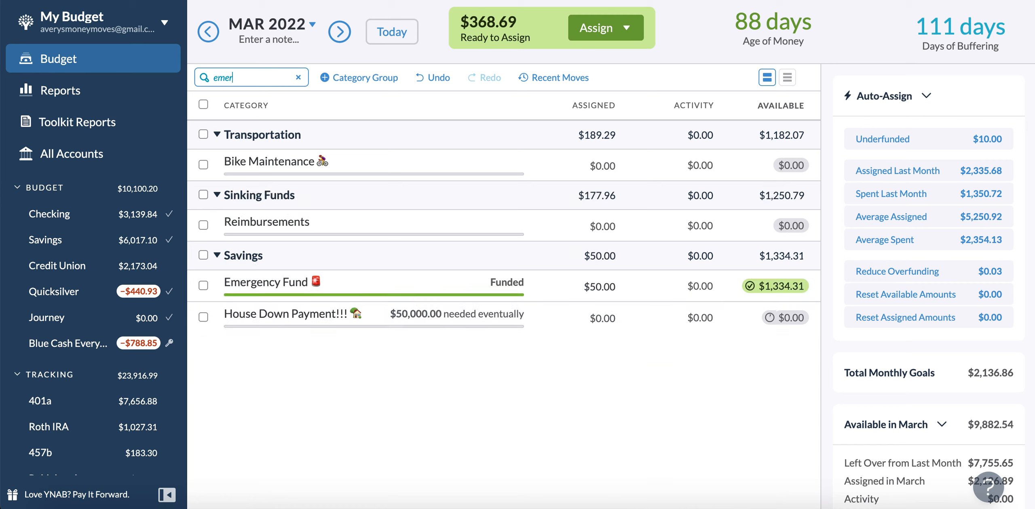
text(g)
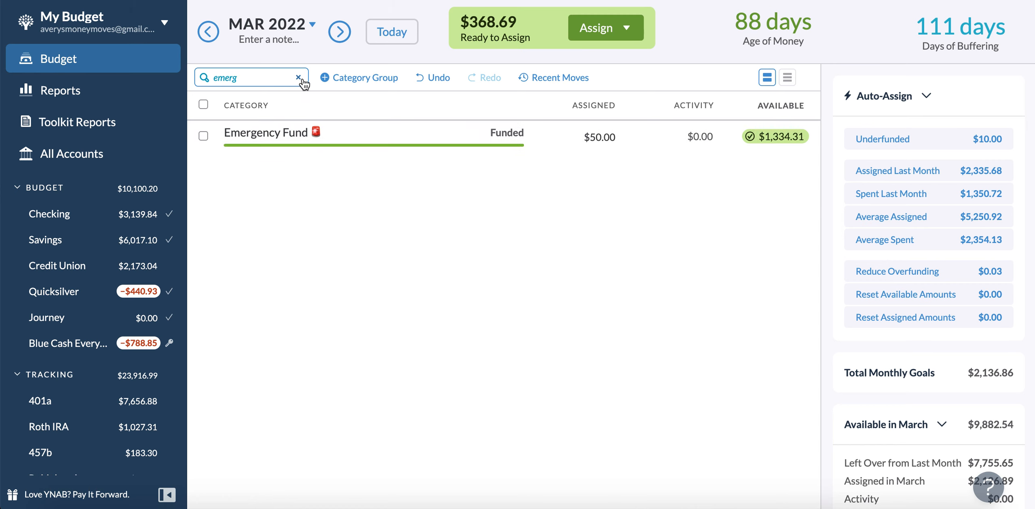
click(298, 79)
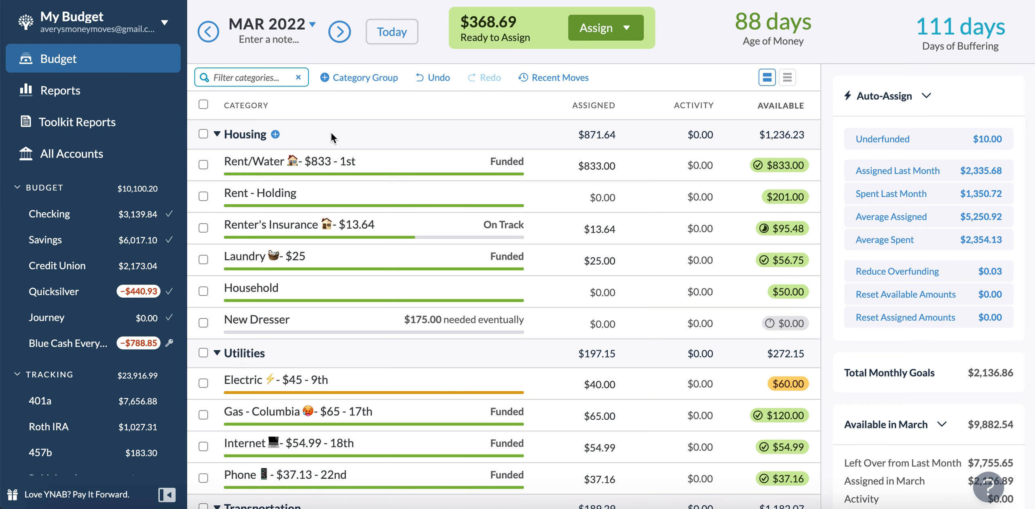
Expand the Student Loans group in the March 2022 budget to show its individual loans.
scroll(331, 137, down, 20)
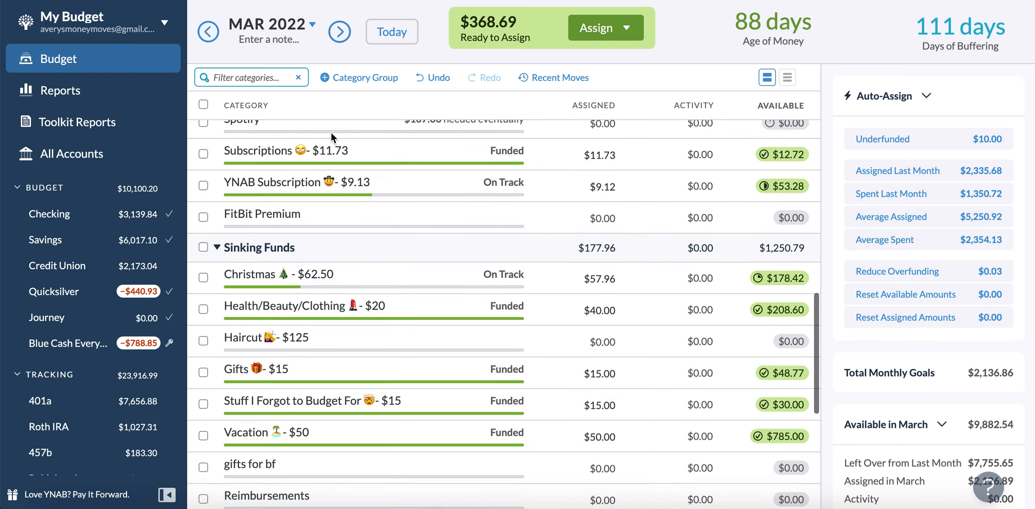
scroll(330, 133, down, 10)
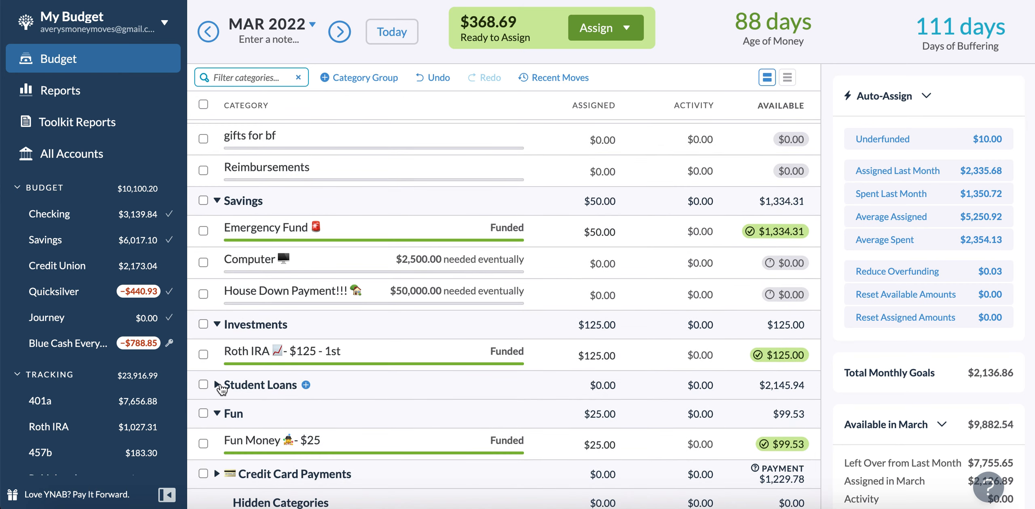
click(219, 385)
scroll(221, 388, down, 5)
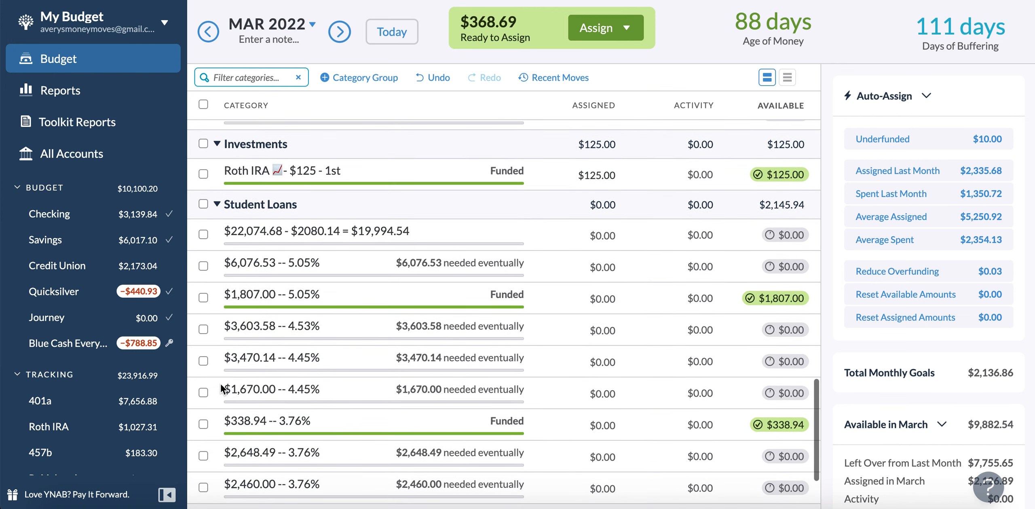
Collapse the Savings, Investments and Fun groups around Student Loans in the March 2022 budget.
scroll(220, 384, up, 3)
click(223, 238)
scroll(225, 242, up, 3)
click(217, 238)
scroll(219, 238, down, 2)
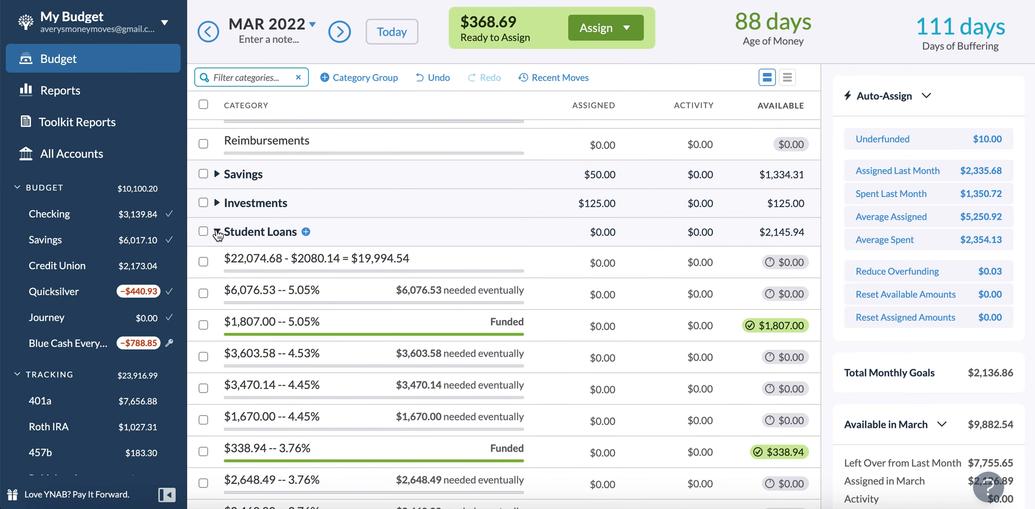
scroll(230, 262, down, 3)
scroll(231, 444, up, 1)
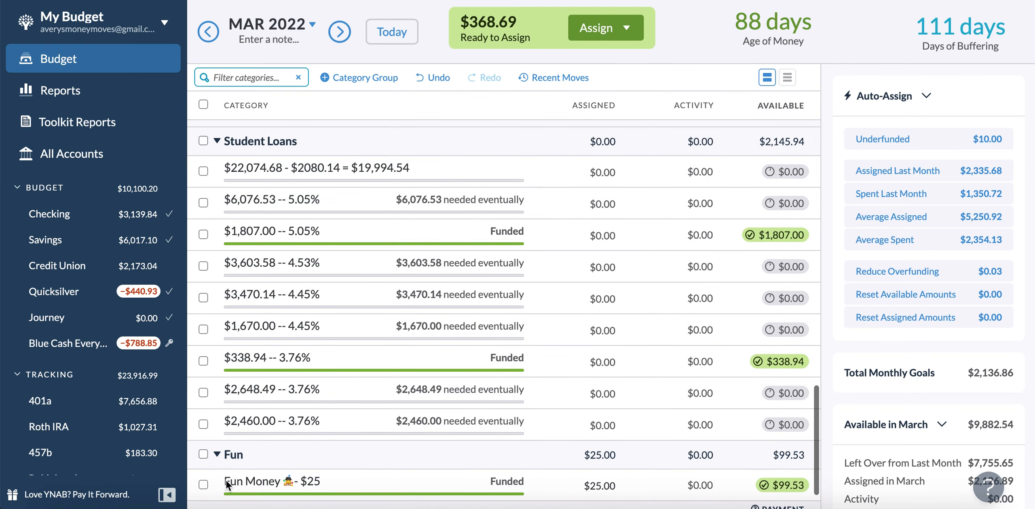
click(219, 456)
scroll(386, 365, up, 1)
scroll(387, 366, down, 1)
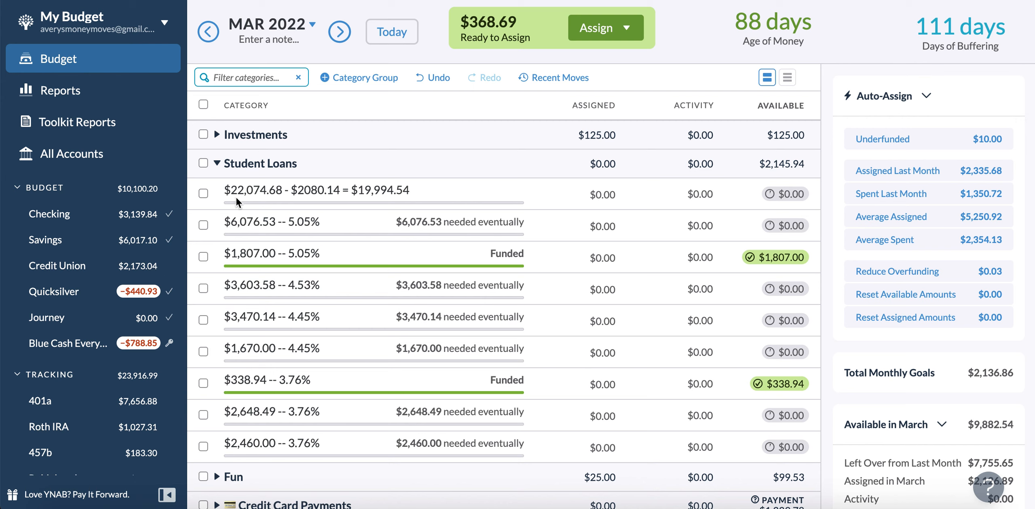
Examine the student loan balance entry, and select the two funded loans together to check their combined total.
click(271, 191)
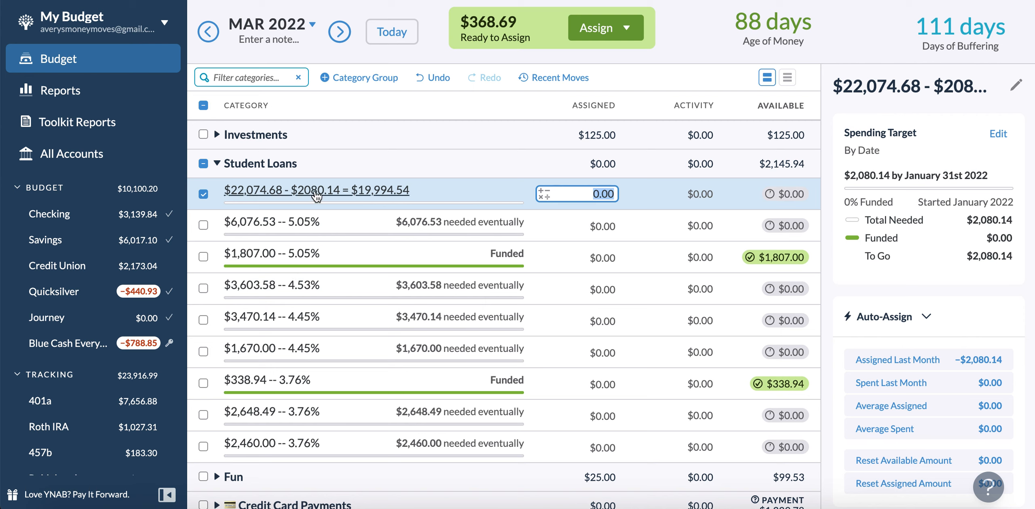
mouse_move(317, 197)
click(207, 196)
click(203, 258)
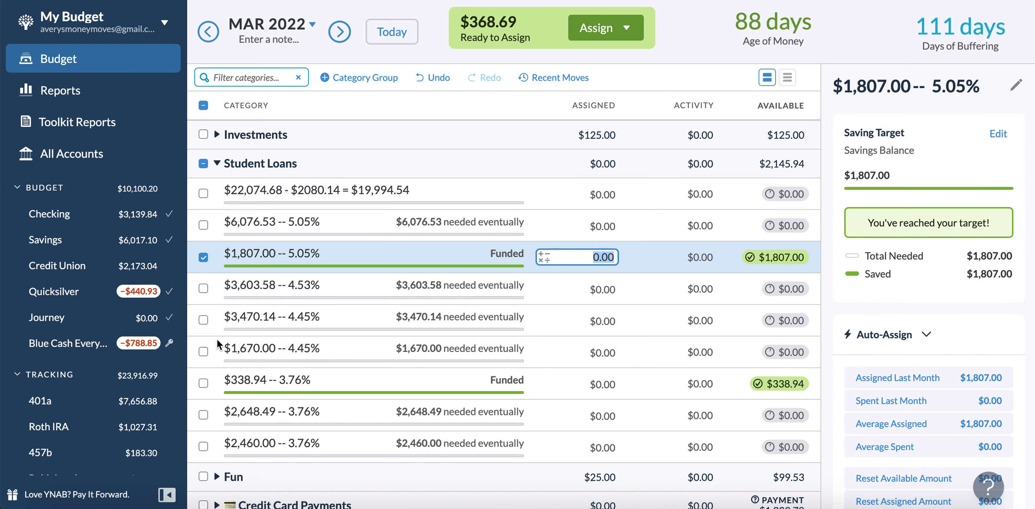
click(204, 383)
scroll(967, 225, down, 1)
scroll(966, 225, down, 2)
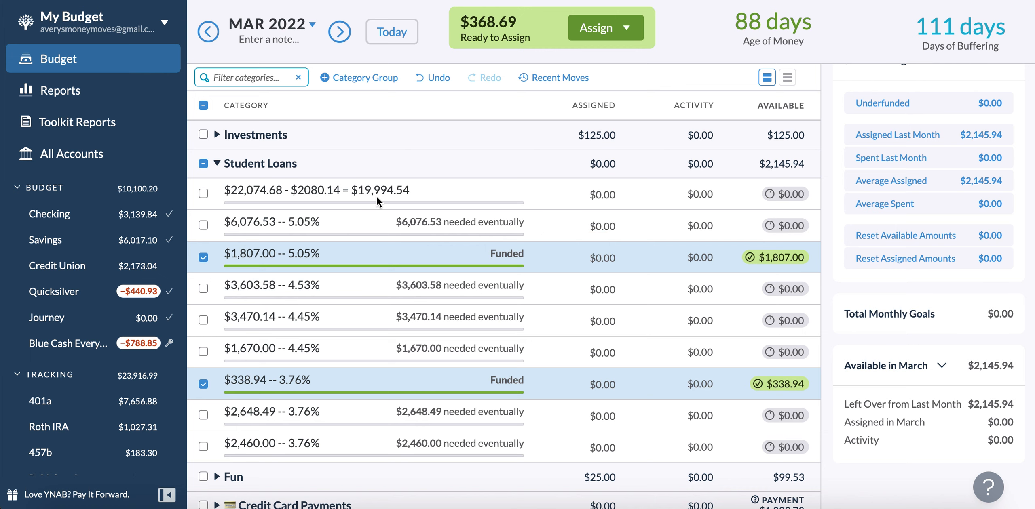
Change the subtracted amount in the name of the student loan balance category to $2145.94.
click(325, 190)
click(324, 190)
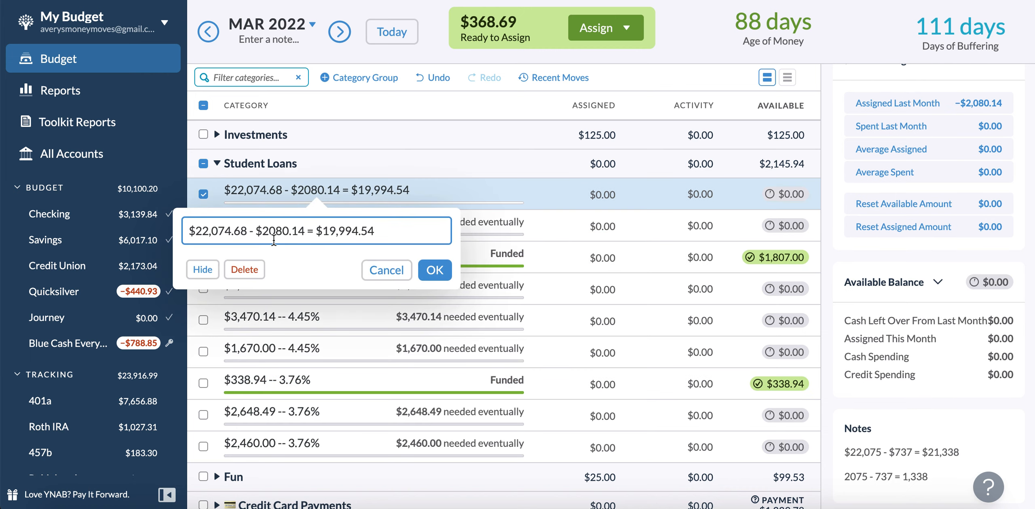
drag(310, 229, 267, 233)
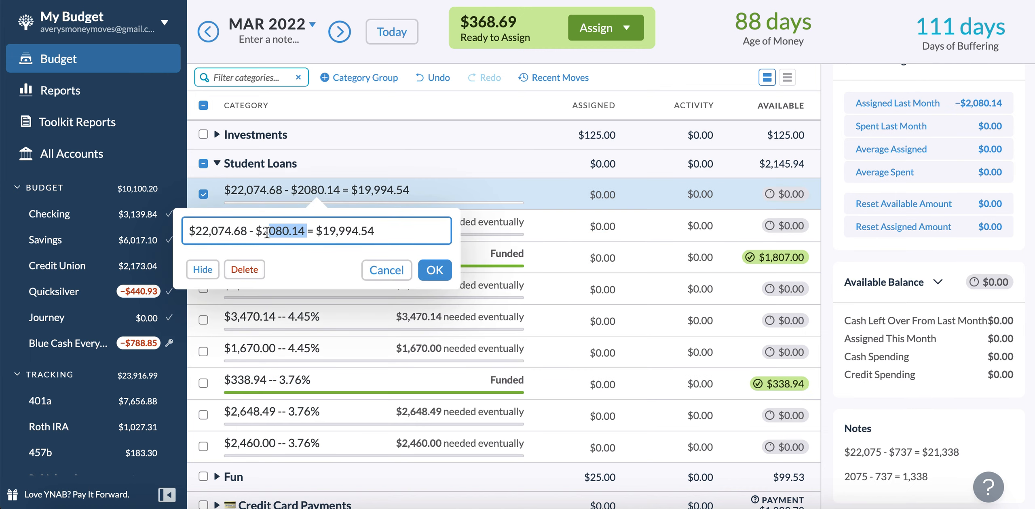
text(145.9)
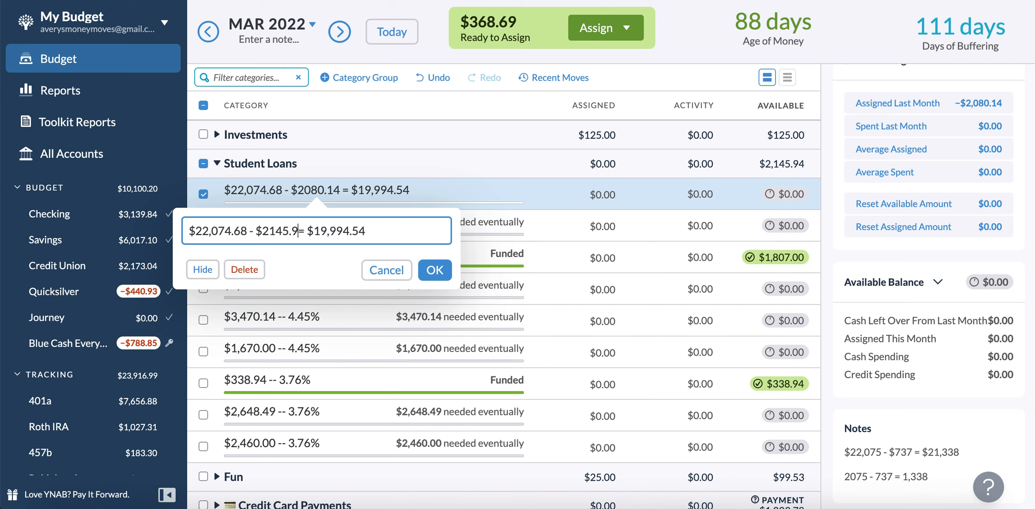
text(4)
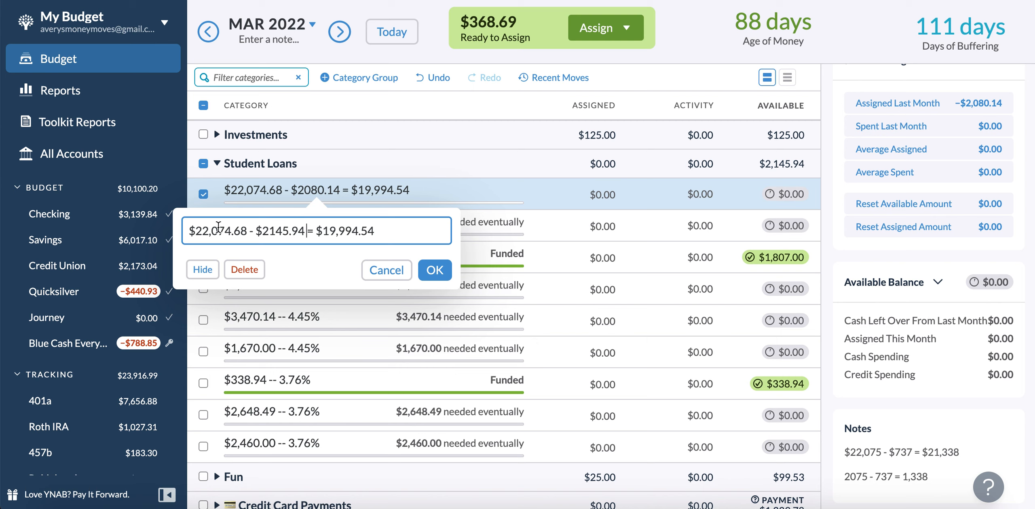
click(434, 270)
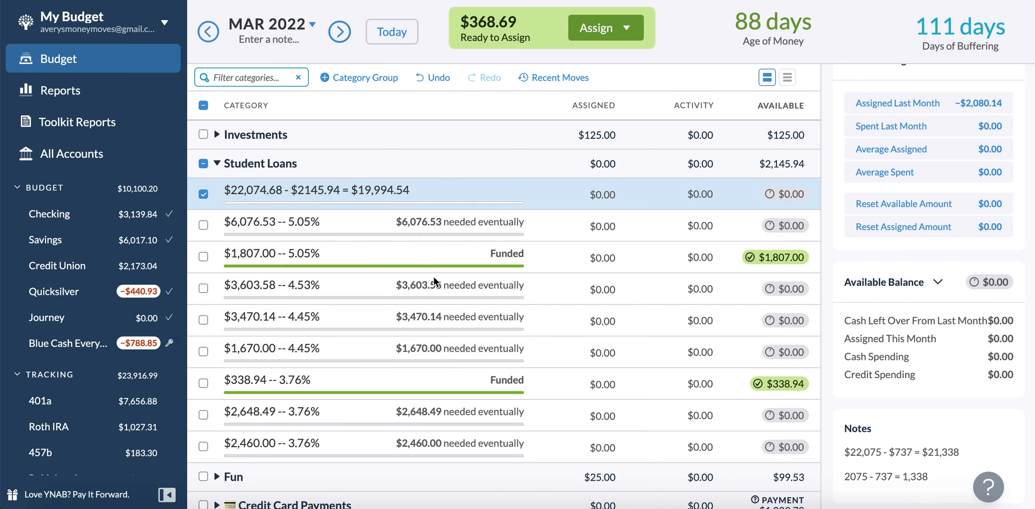
Change the resulting balance in the student loan balance category's name to $19,928.74 and clear the selection.
click(383, 190)
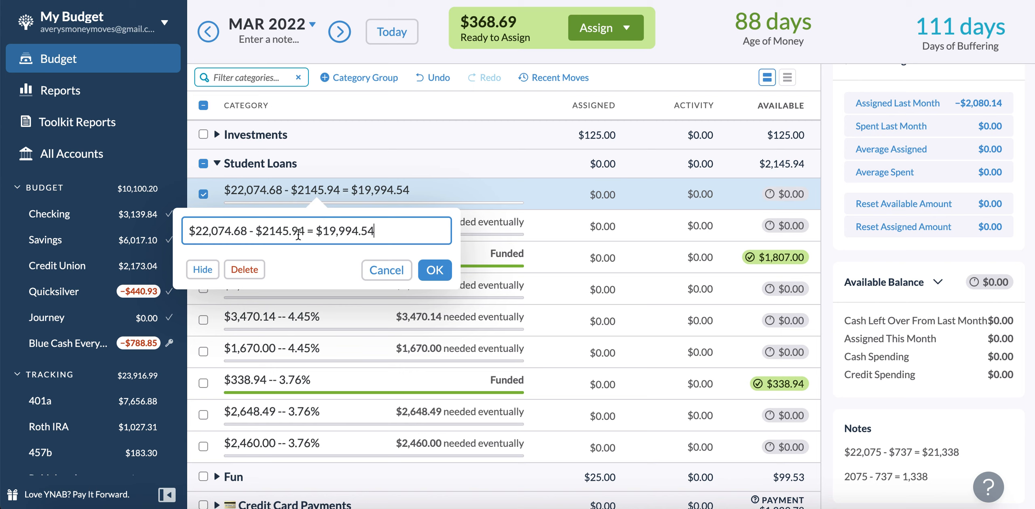
drag(412, 230, 340, 228)
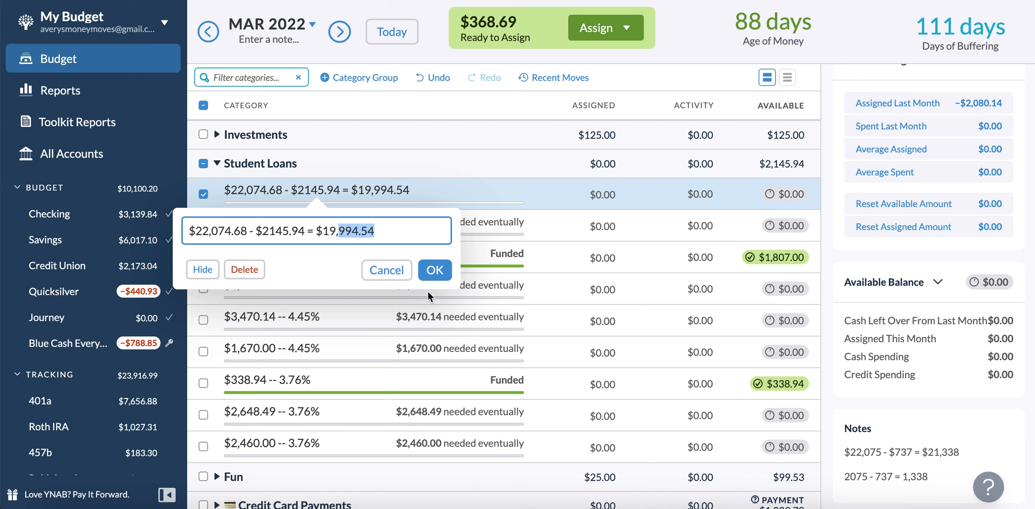
text(928.)
text(4)
key(Return)
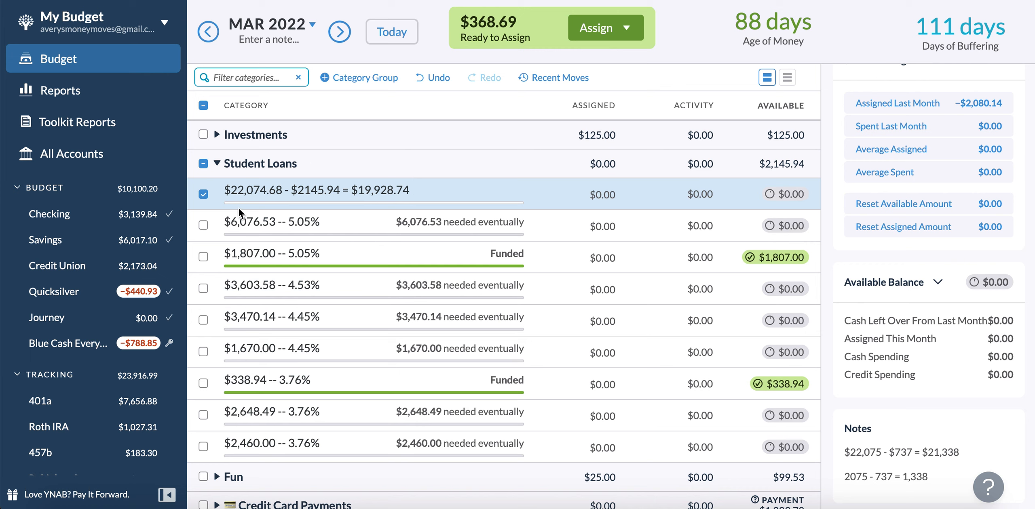
click(203, 194)
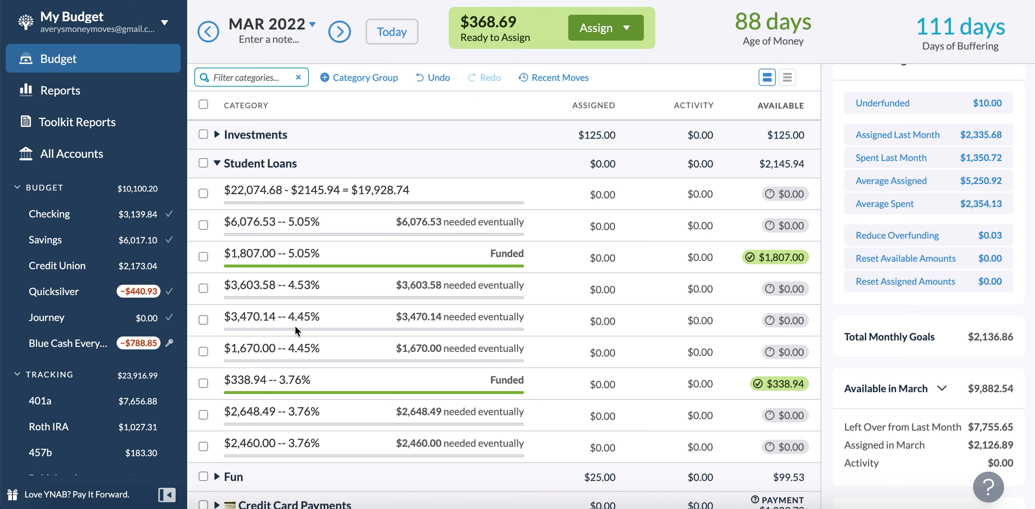
Assign $200 to the $1,670.00 -- 4.45% student loan in March 2022 and clear the selection.
click(276, 289)
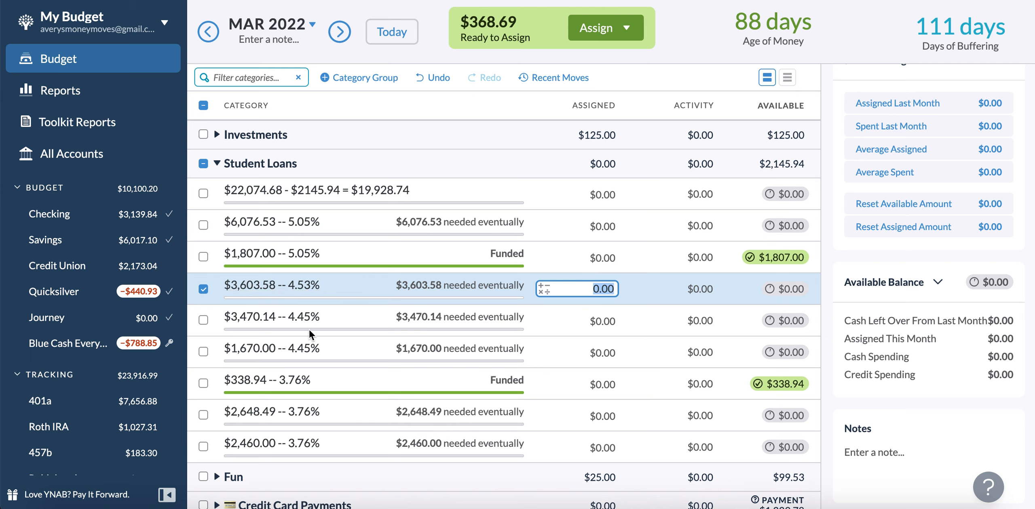
click(300, 351)
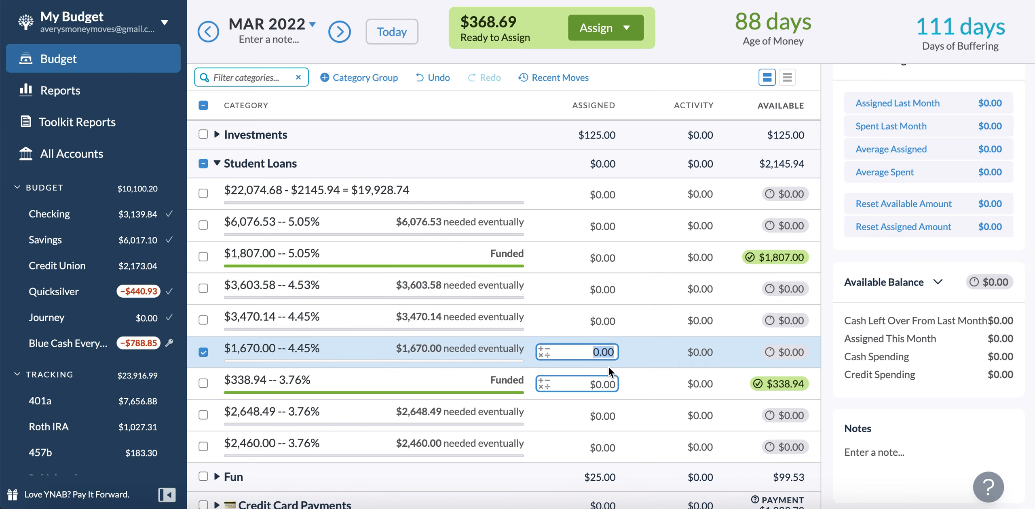
text(200)
key(Return)
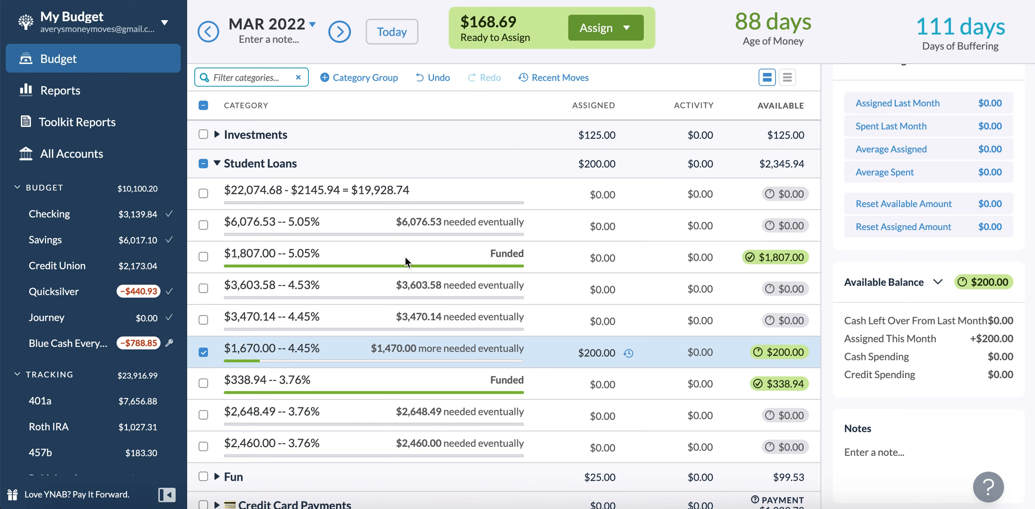
click(203, 164)
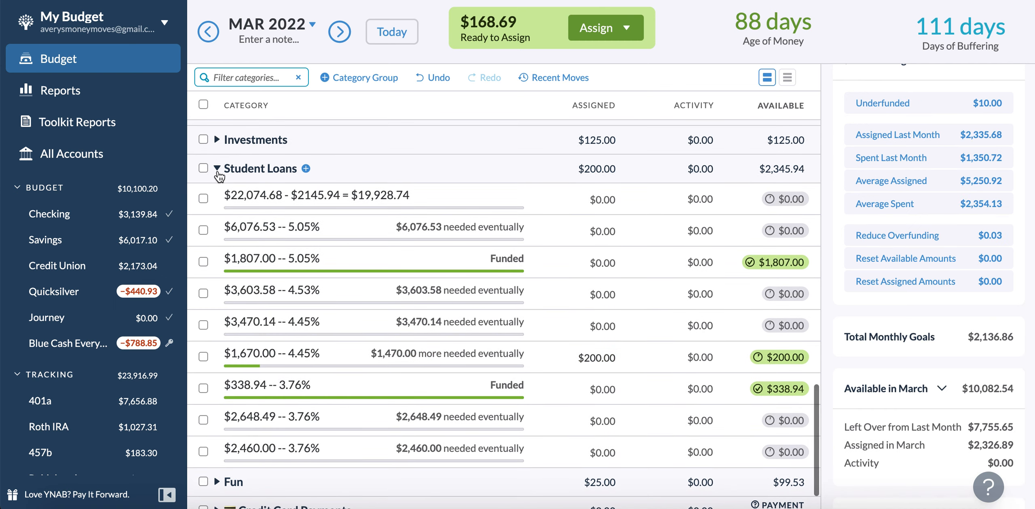
Collapse the Student Loans and Sinking Funds groups in the March 2022 budget.
click(217, 169)
scroll(210, 194, up, 5)
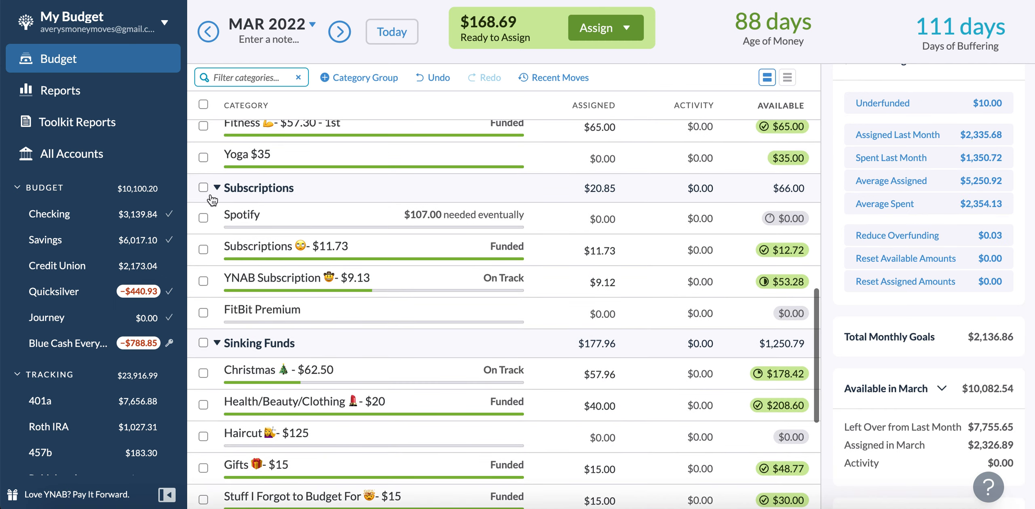
click(218, 342)
scroll(221, 342, up, 5)
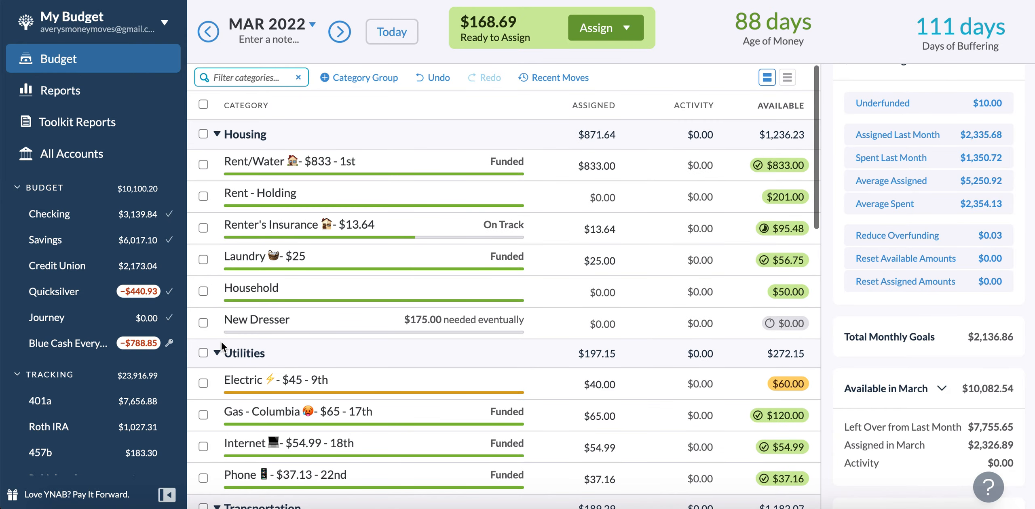
Assign $15 to the Household category in March 2022.
click(607, 292)
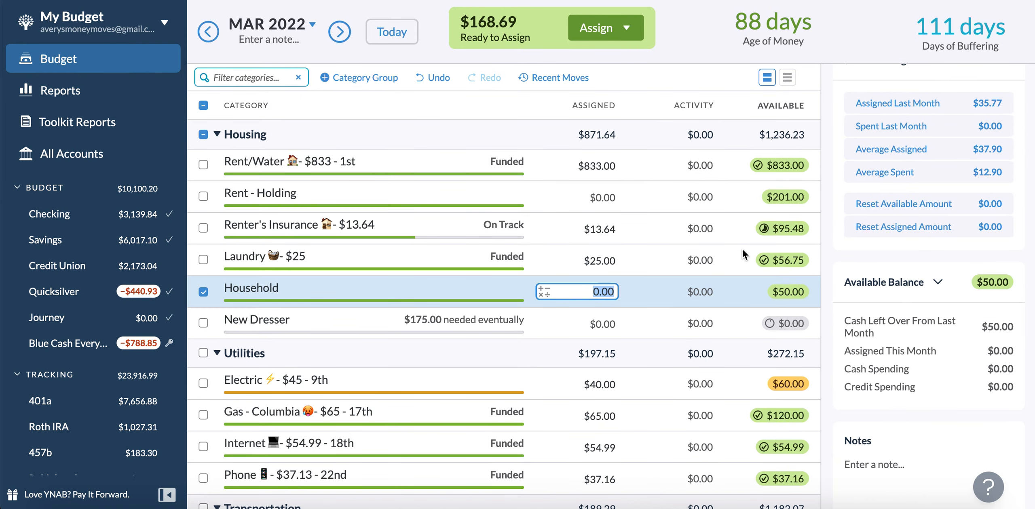
text(15)
key(Return)
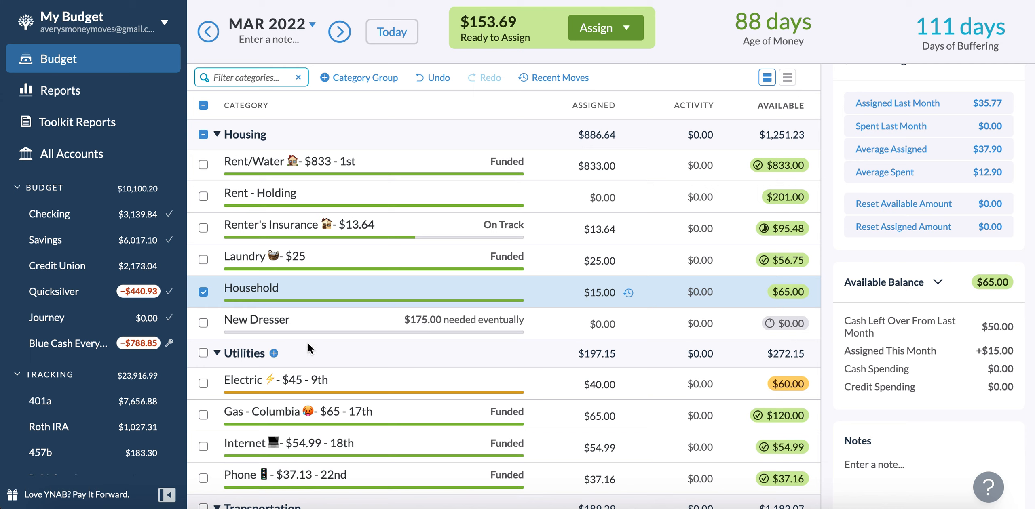
Examine the Electric category's underfunding, balance and notes in March 2022, and compare its target and assignment with April 2022.
click(295, 389)
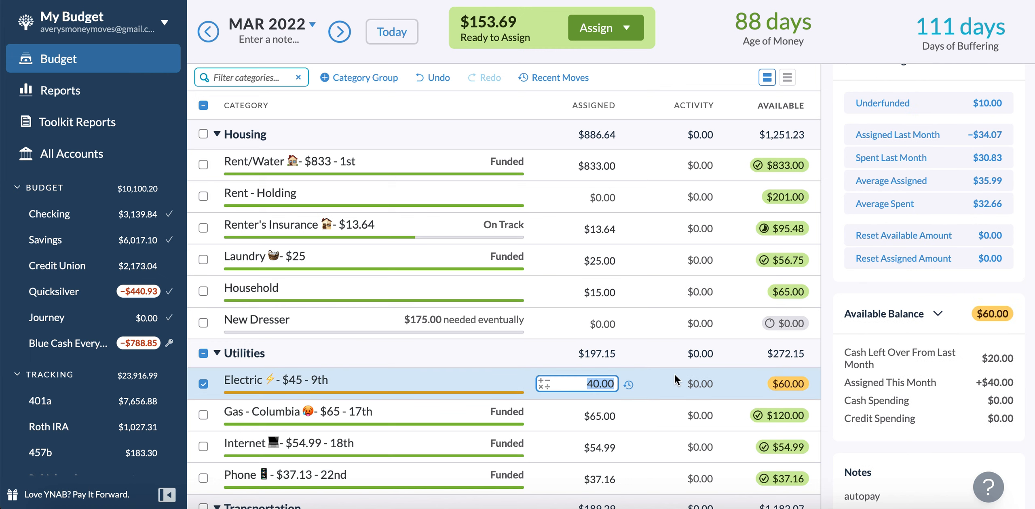
scroll(948, 197, down, 1)
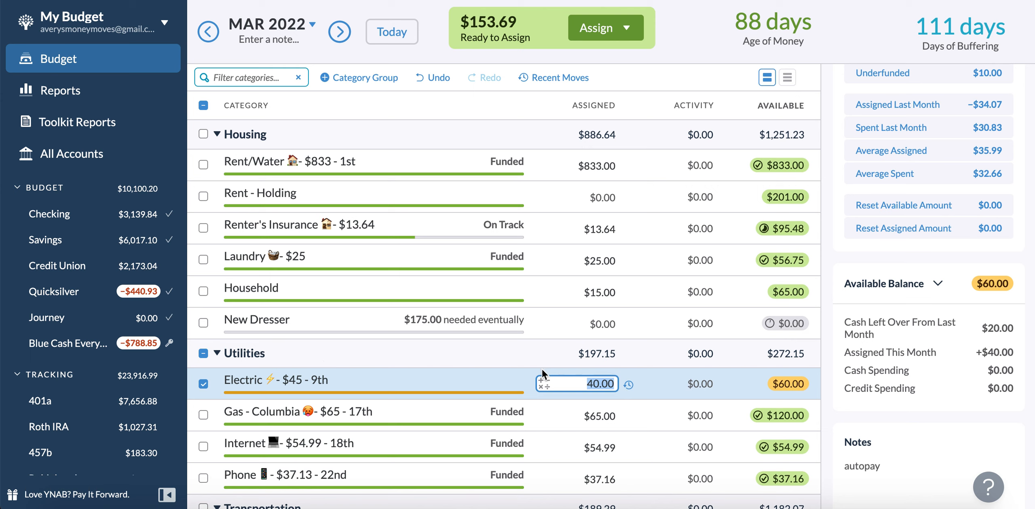
scroll(542, 369, down, 1)
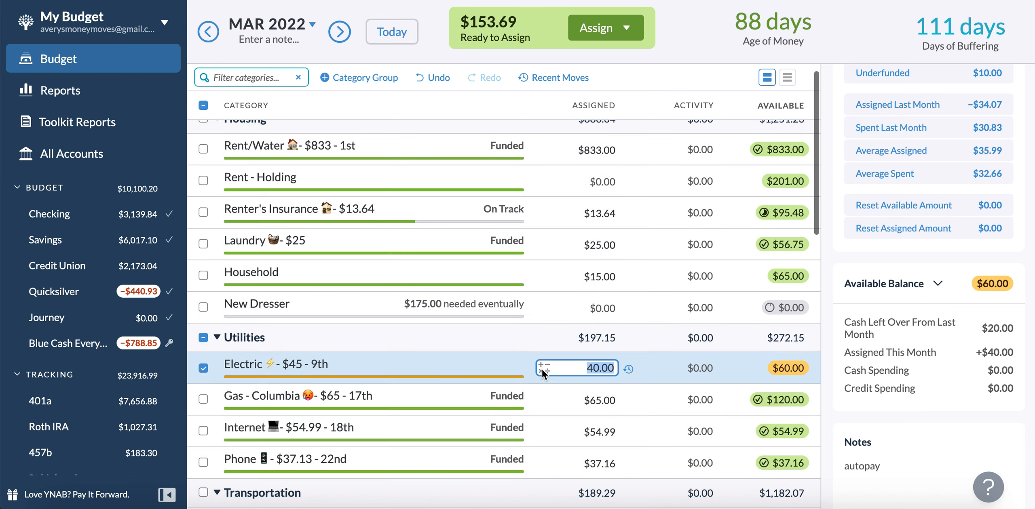
scroll(847, 343, up, 5)
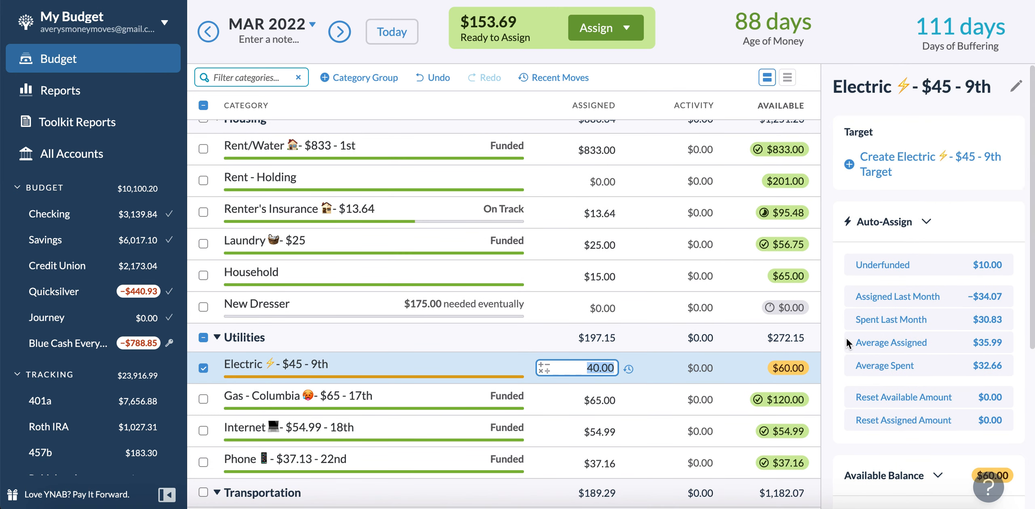
scroll(847, 344, down, 6)
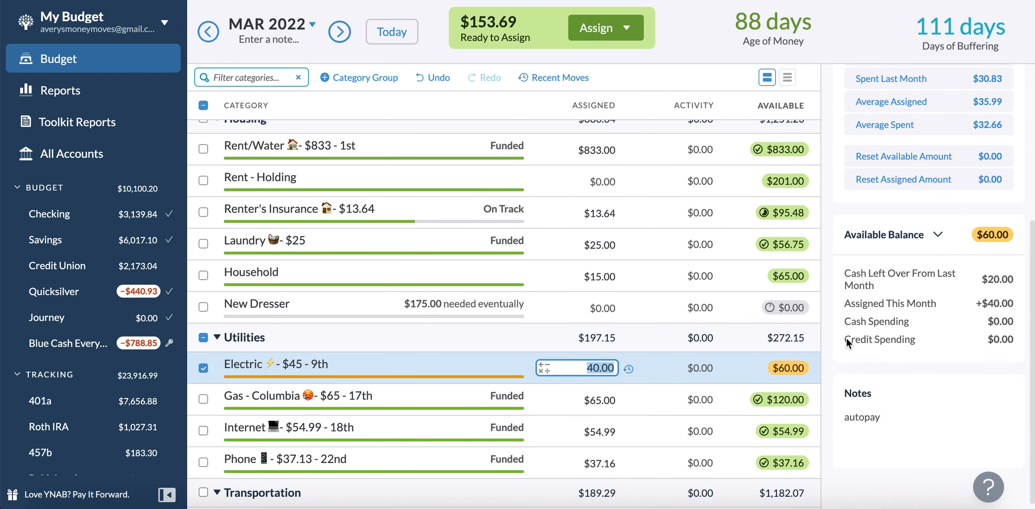
scroll(848, 342, down, 1)
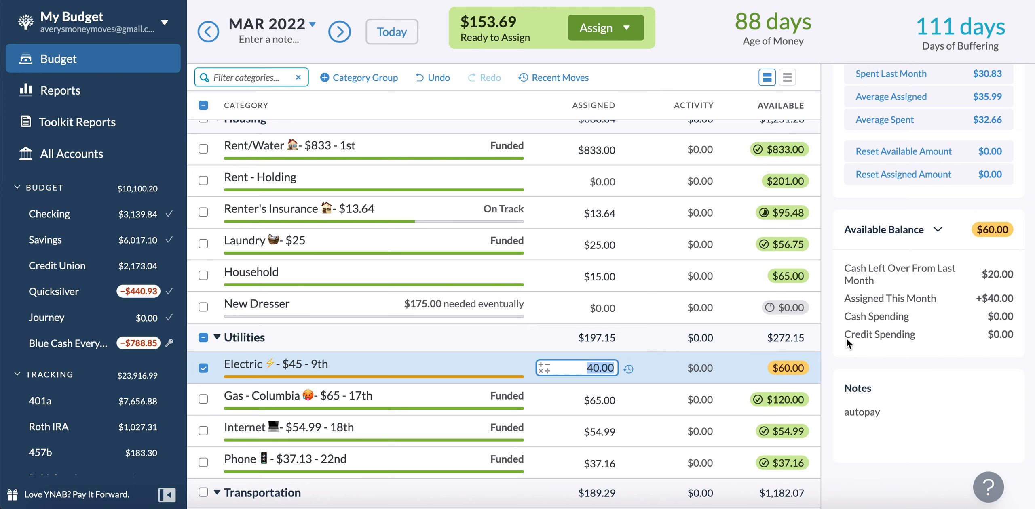
scroll(847, 343, up, 6)
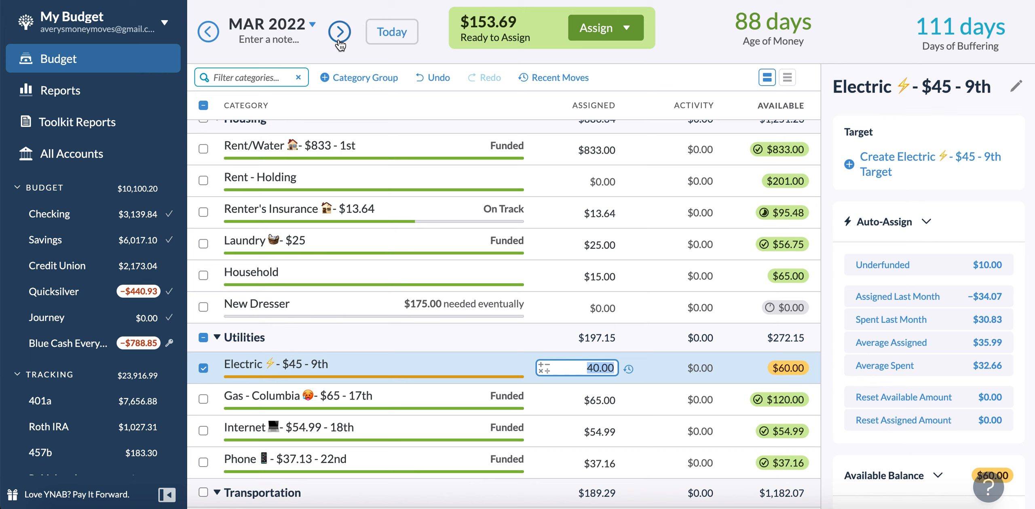
click(339, 39)
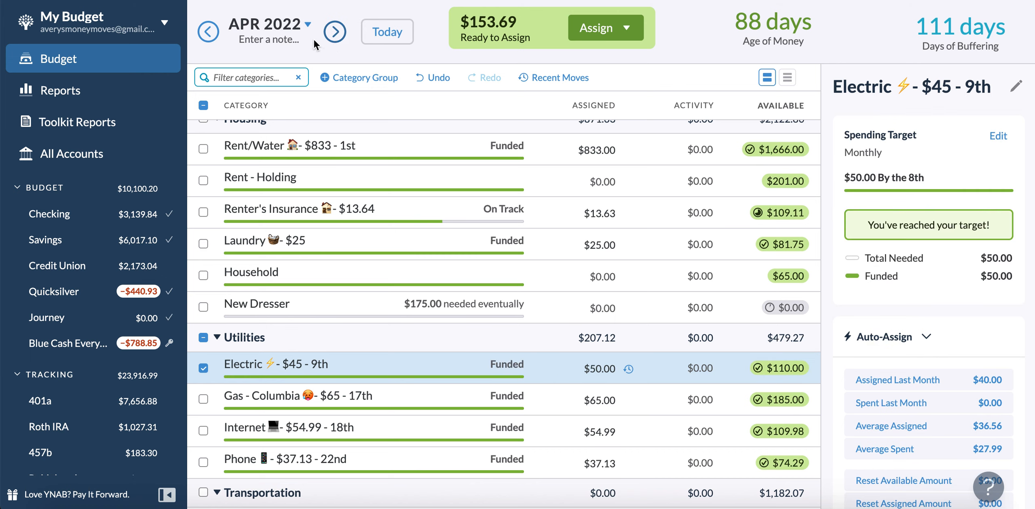
click(207, 37)
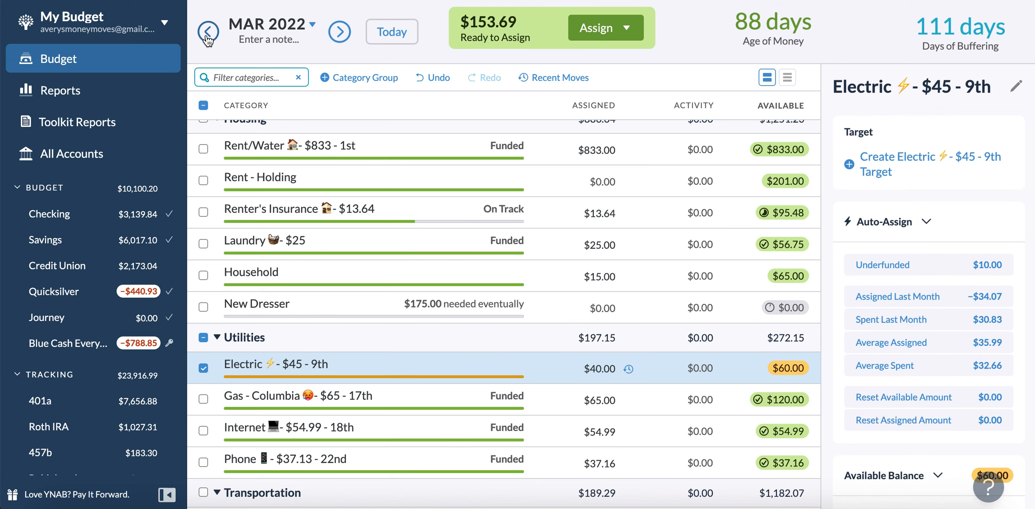
Try to add $10 to the Electric category's assigned amount in March 2022.
click(609, 371)
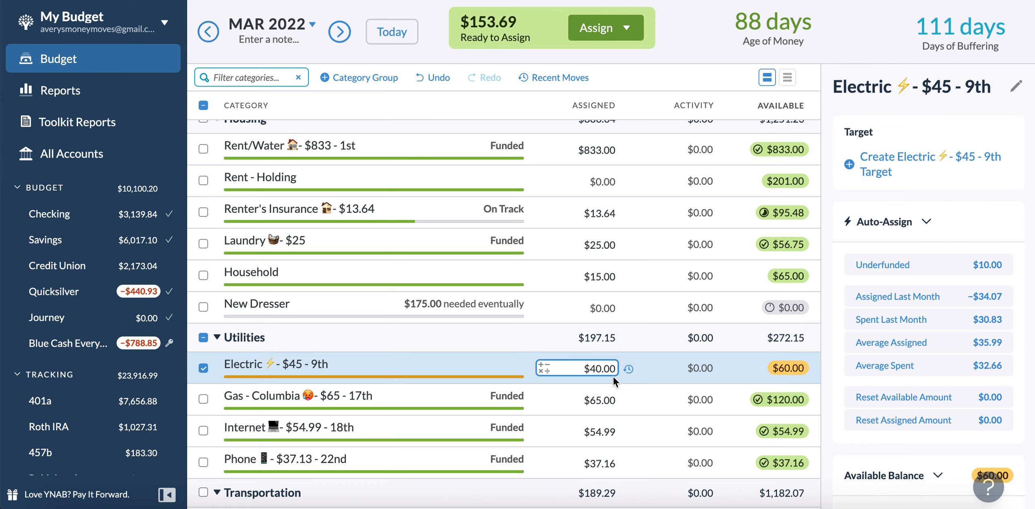
click(612, 371)
text(+10)
key(Return)
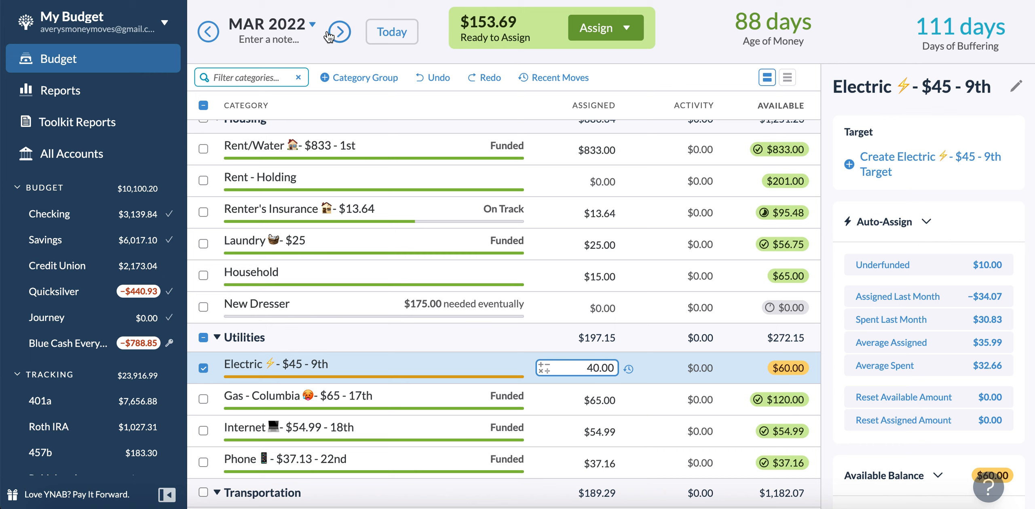
Switch to the April 2022 budget and set the Electric category's monthly spending target to $40.
click(336, 33)
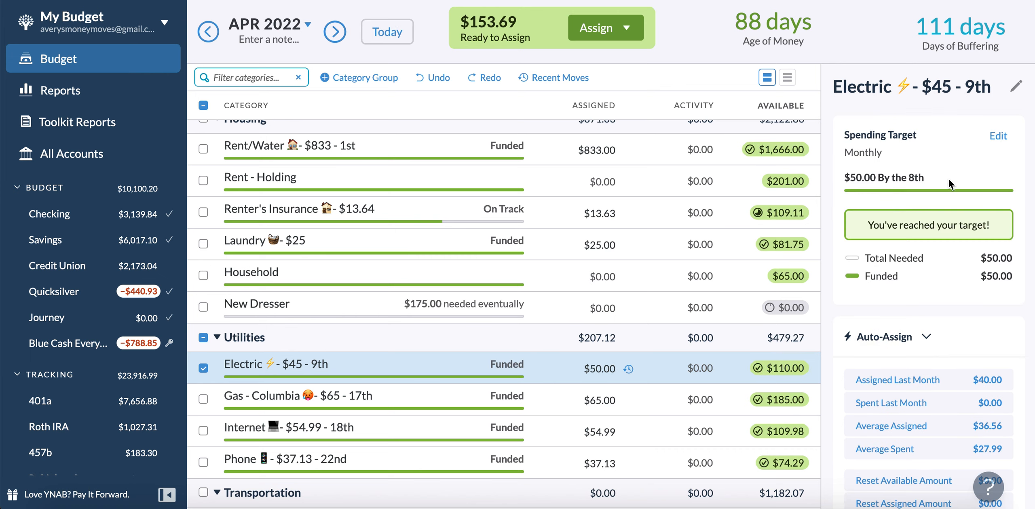
click(998, 136)
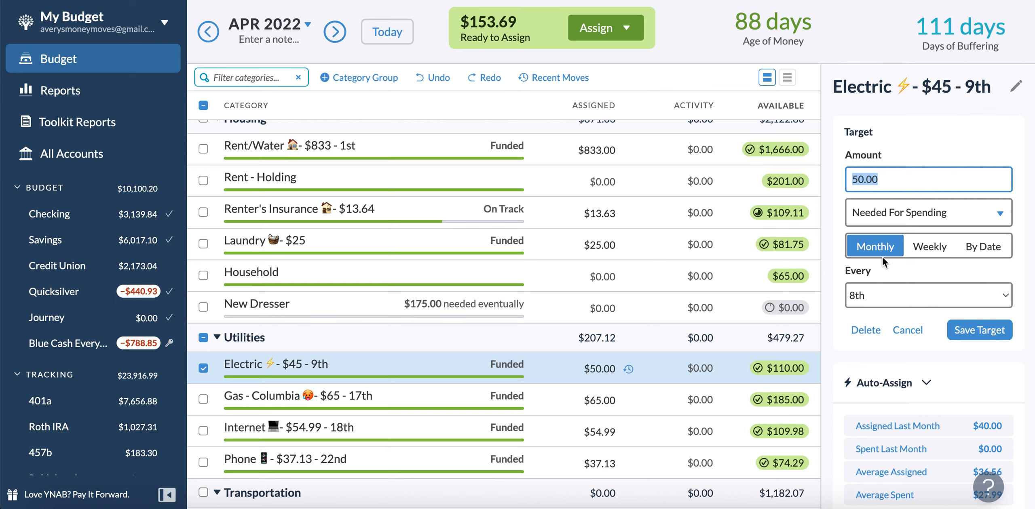
text(40)
key(Return)
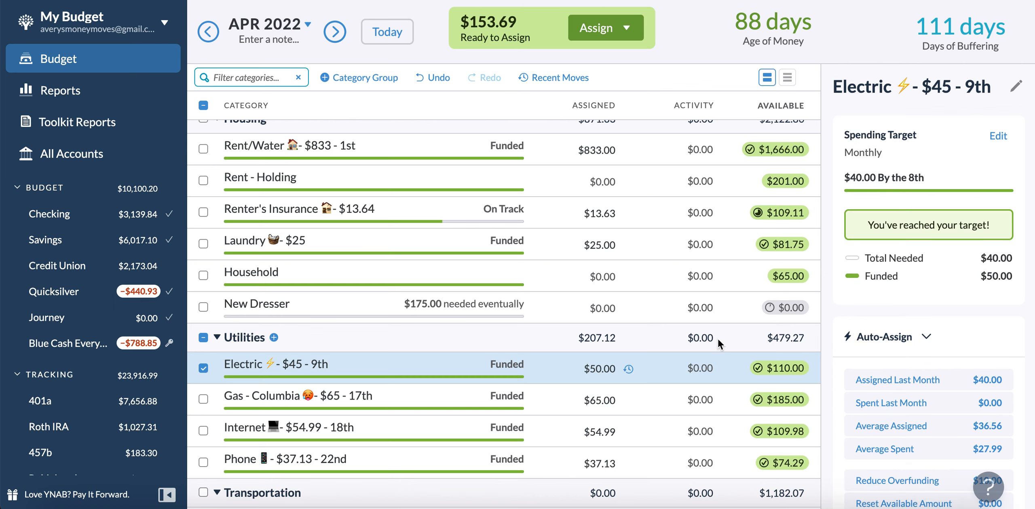
Rename the Electric category in April 2022, removing the $45 amount and the 9th due date but keeping the lightning emoji.
click(299, 366)
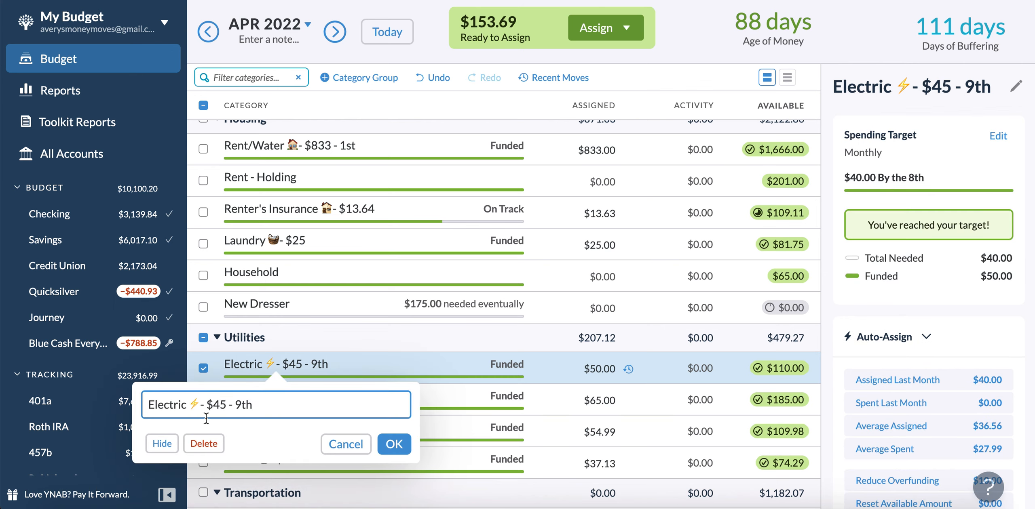
click(227, 406)
key(BackSpace)
key(BackSpace)
key(BackSpace)
key(BackSpace)
key(BackSpace)
key(Right)
key(BackSpace)
key(BackSpace)
key(BackSpace)
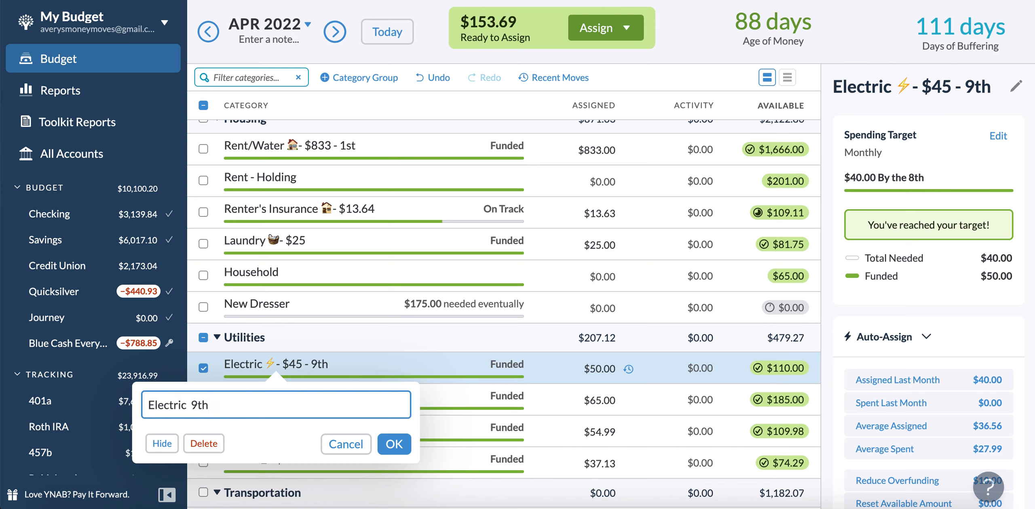
key(ctrl+z)
key(Right)
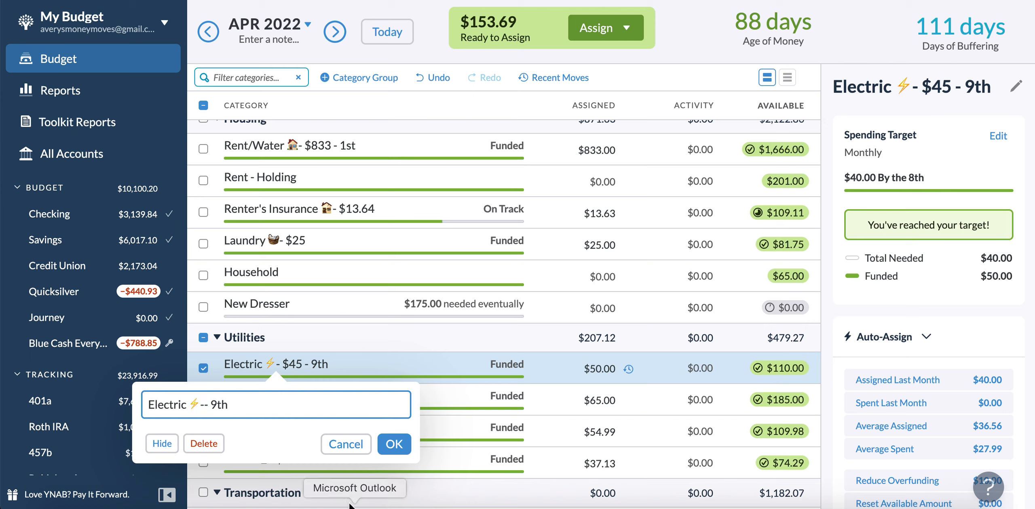
key(Delete)
key(Delete)
key(Delete)
key(BackSpace)
key(BackSpace)
click(407, 441)
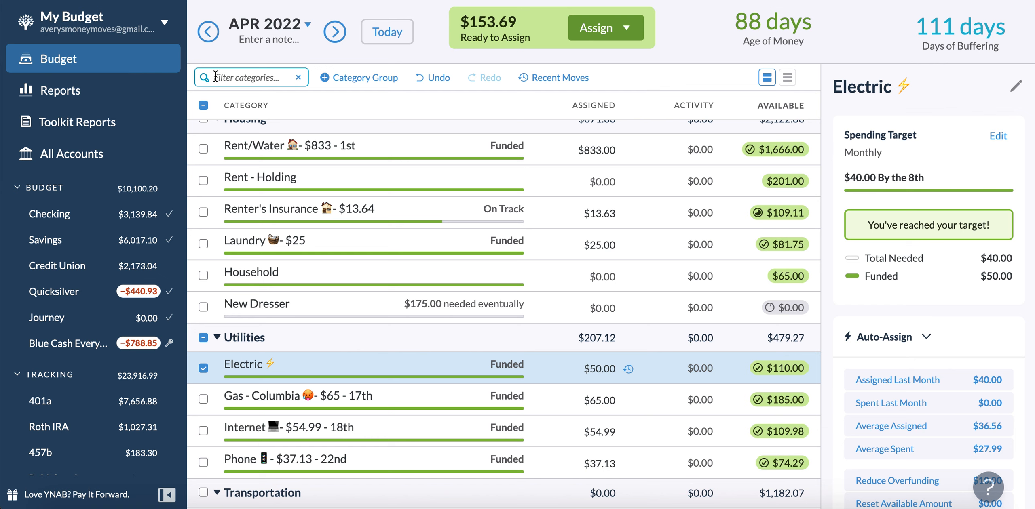
Go back to February 2022 and add $50 to the Emergency Fund's assigned amount in the Savings group.
click(209, 37)
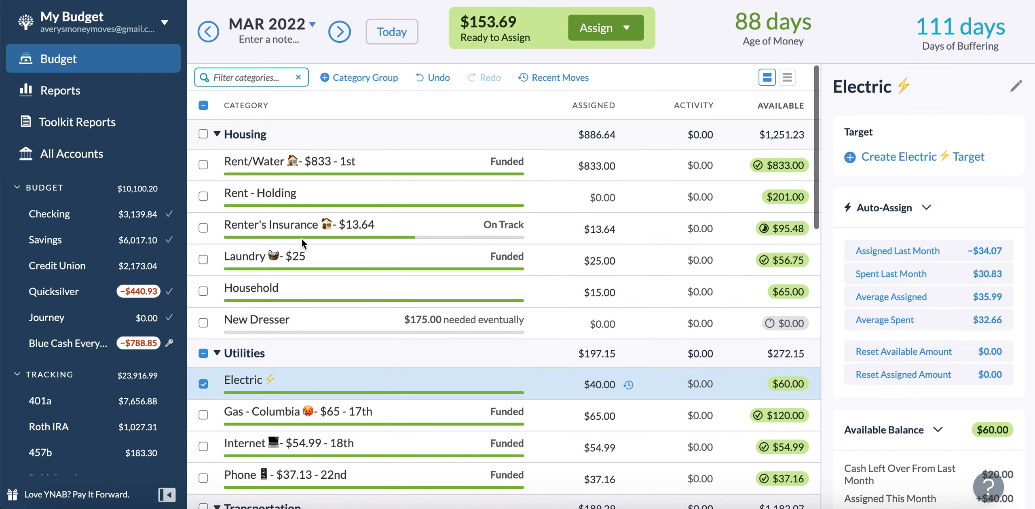
scroll(301, 239, down, 10)
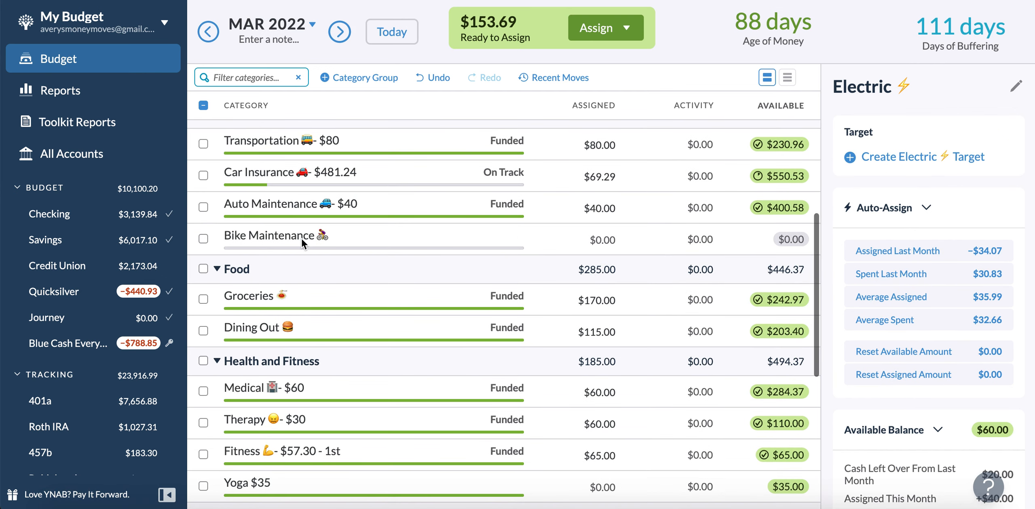
click(208, 31)
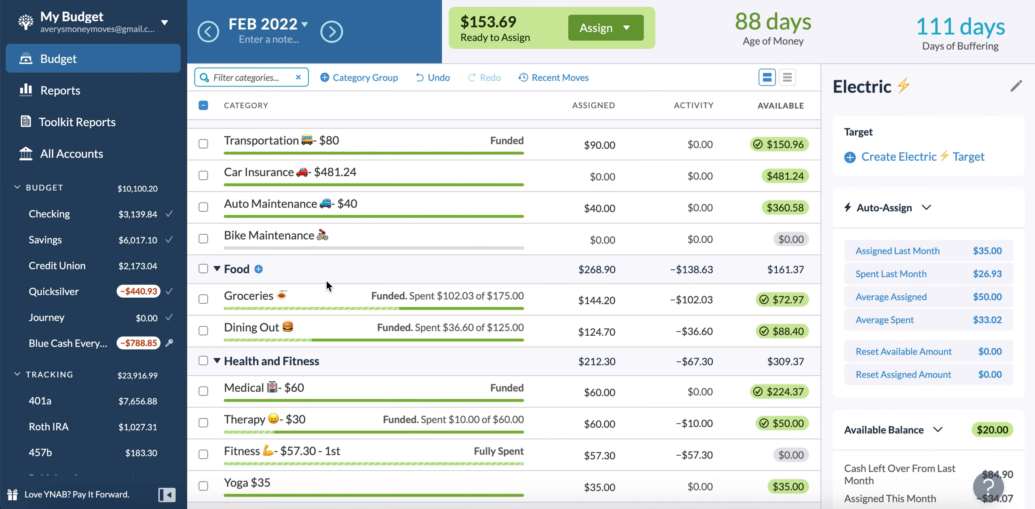
scroll(327, 281, down, 1)
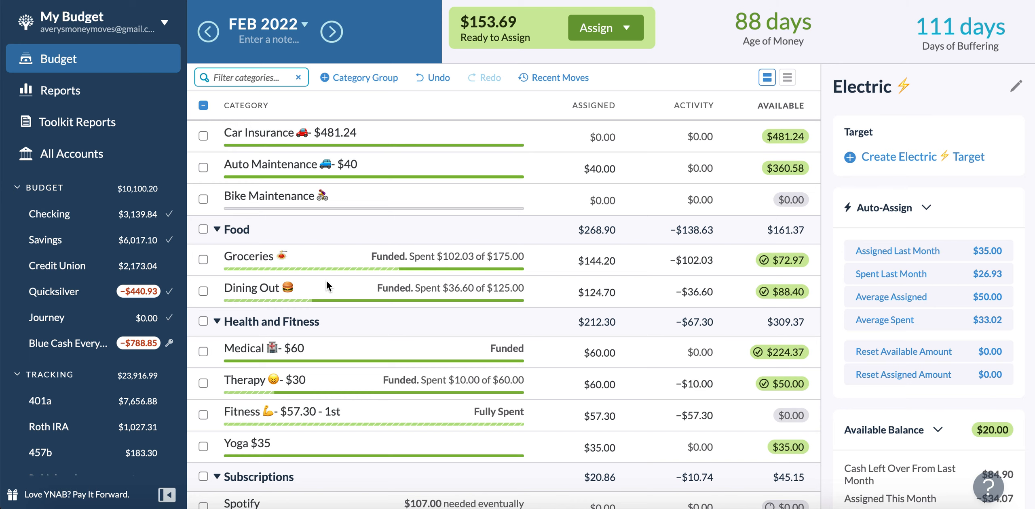
scroll(326, 282, up, 1)
scroll(326, 284, up, 10)
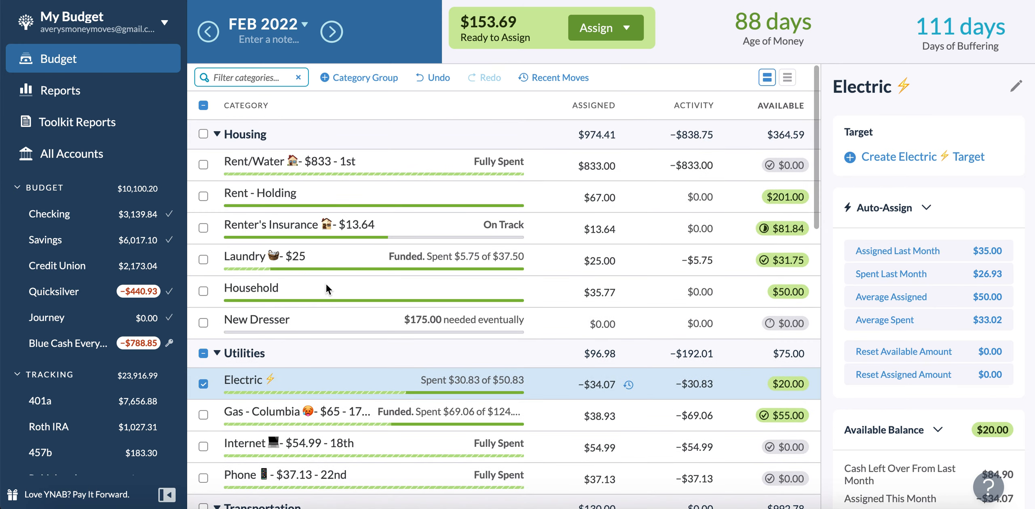
scroll(325, 284, down, 18)
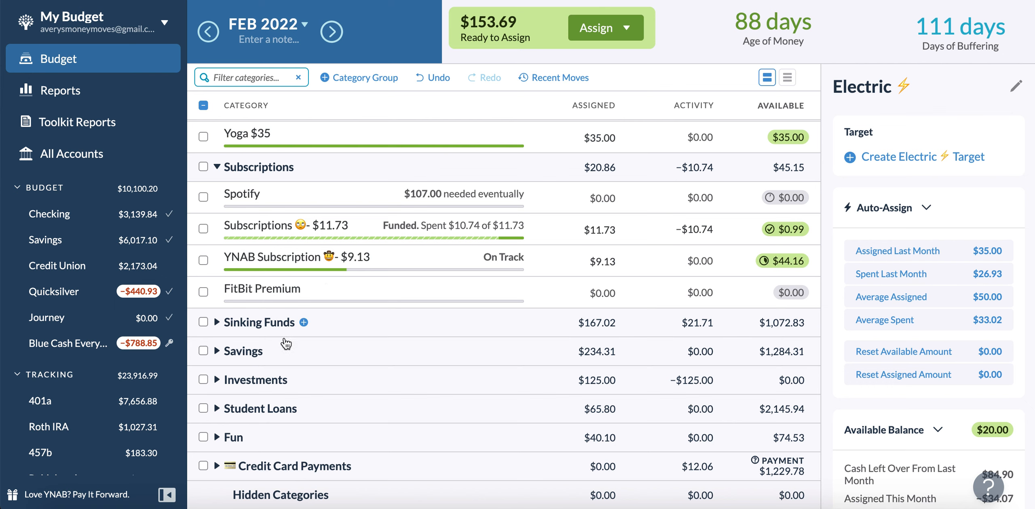
click(221, 326)
scroll(222, 330, down, 5)
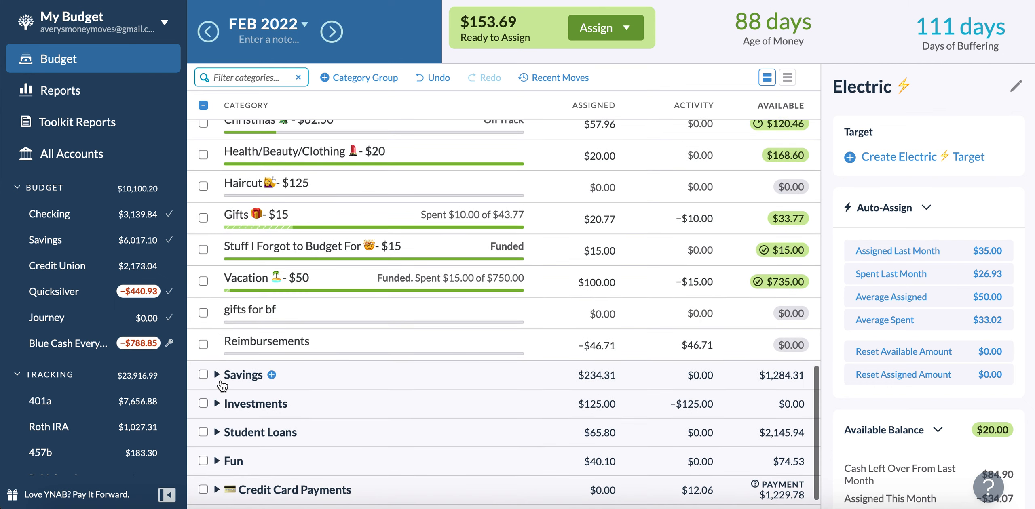
click(218, 376)
scroll(220, 385, down, 2)
click(590, 340)
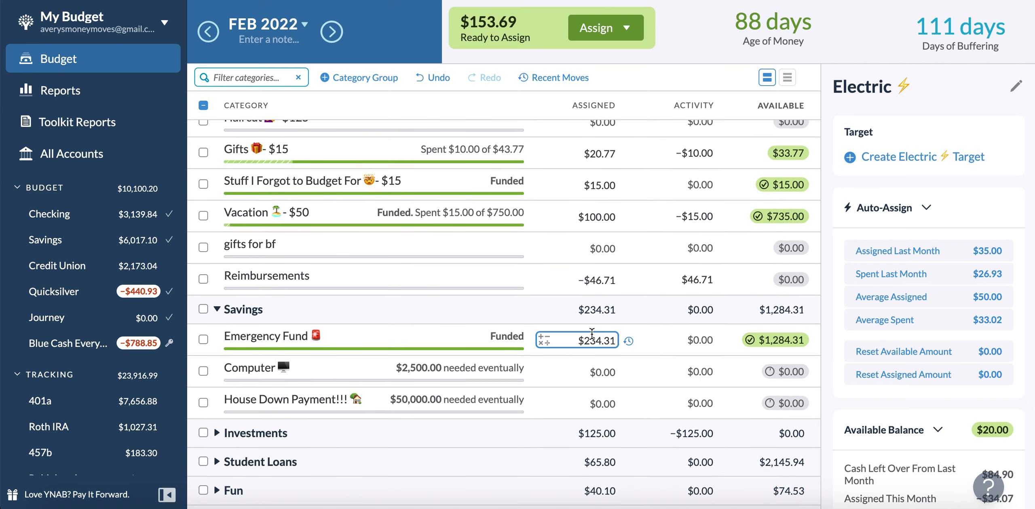
text(+50)
key(Return)
Clear the category selection and switch to the April 2022 budget.
scroll(391, 205, up, 20)
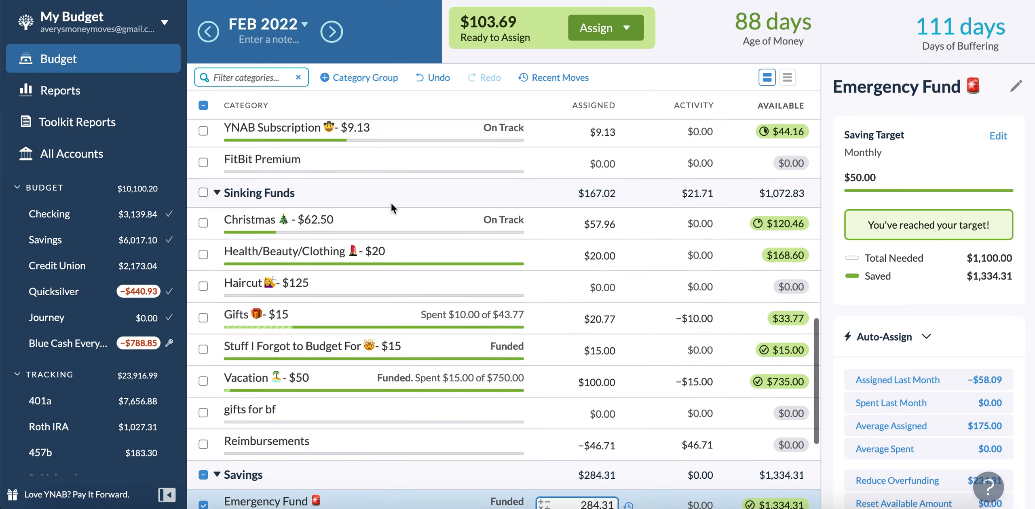
click(203, 107)
click(335, 38)
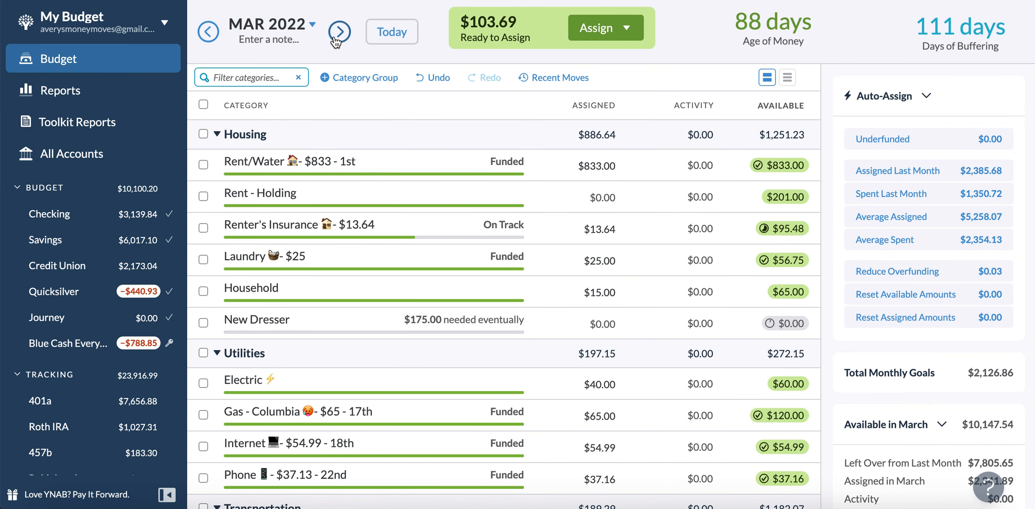
click(334, 36)
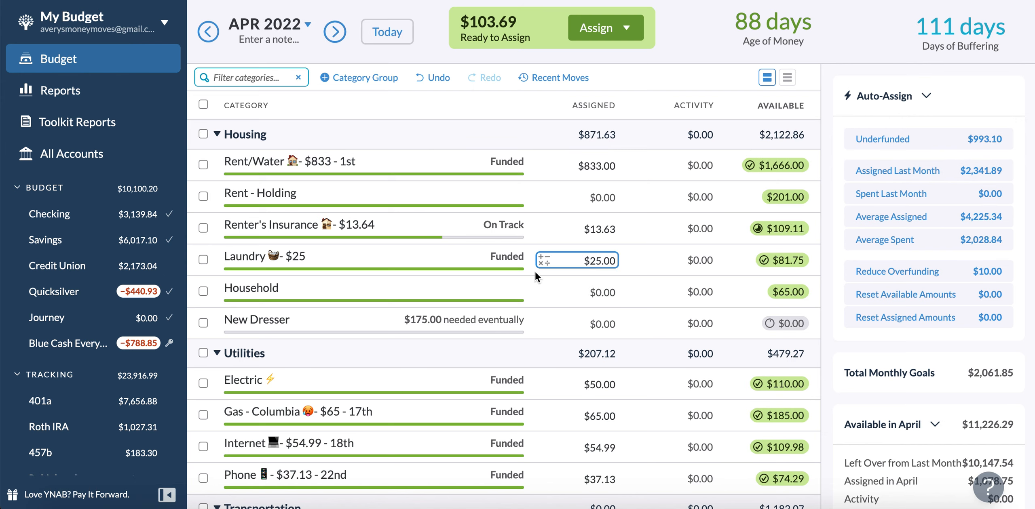
Auto-assign the underfunded amounts to the Subscriptions and YNAB Subscription categories in April 2022 and clear the selection.
scroll(535, 271, down, 7)
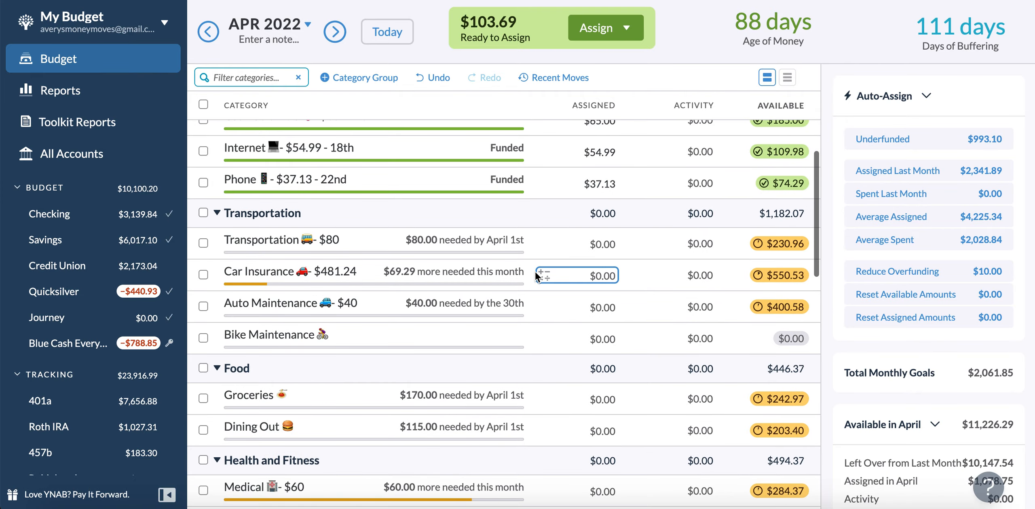
scroll(245, 244, down, 5)
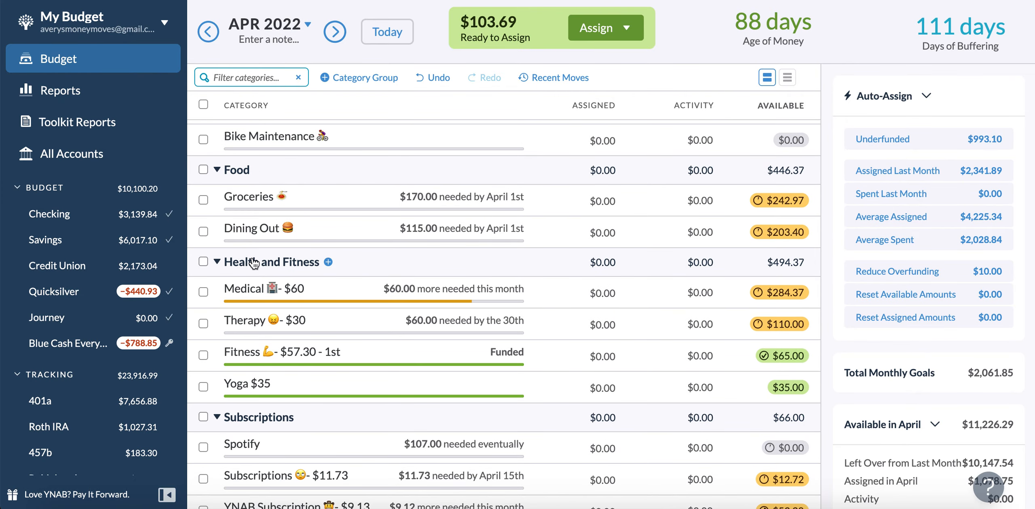
scroll(275, 334, down, 3)
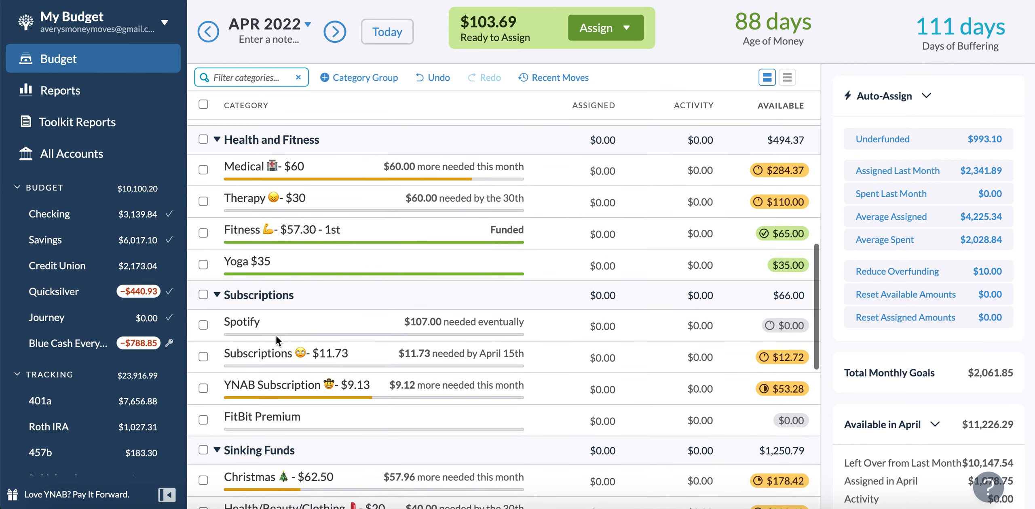
click(204, 357)
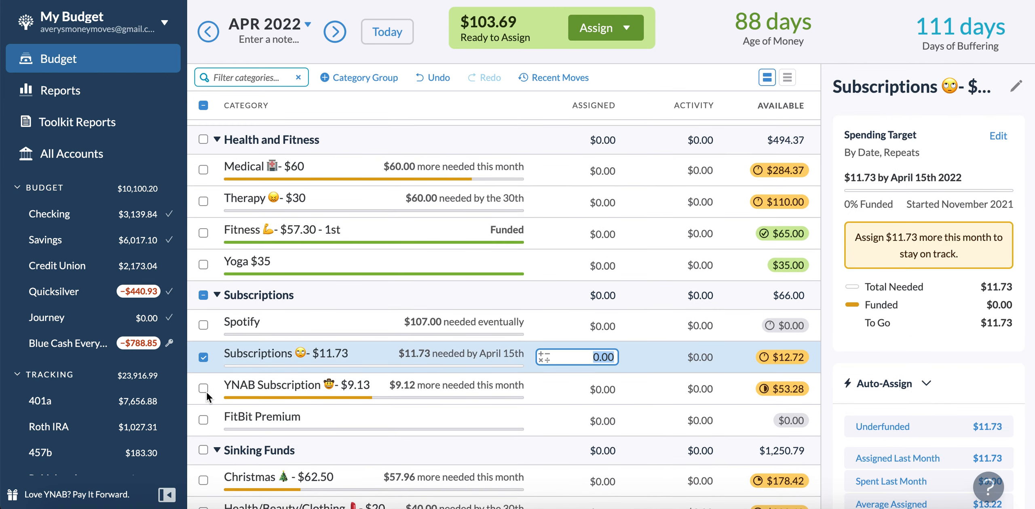
click(206, 390)
scroll(206, 394, down, 2)
scroll(207, 399, down, 2)
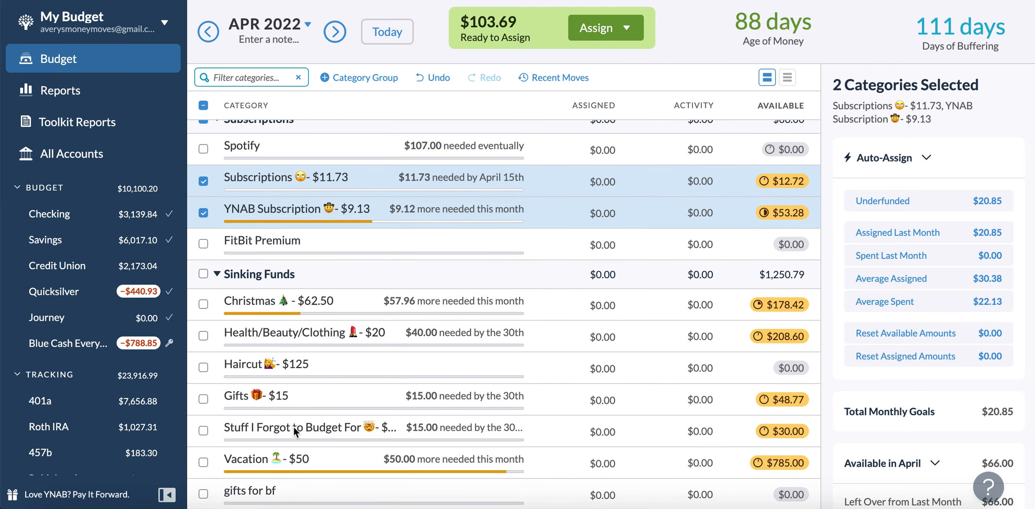
scroll(293, 427, down, 3)
scroll(294, 427, down, 3)
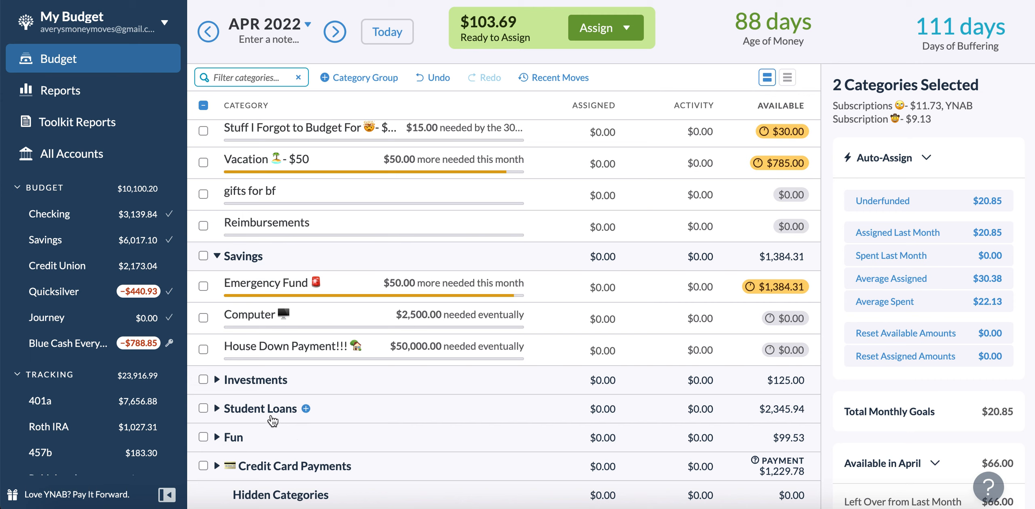
click(238, 410)
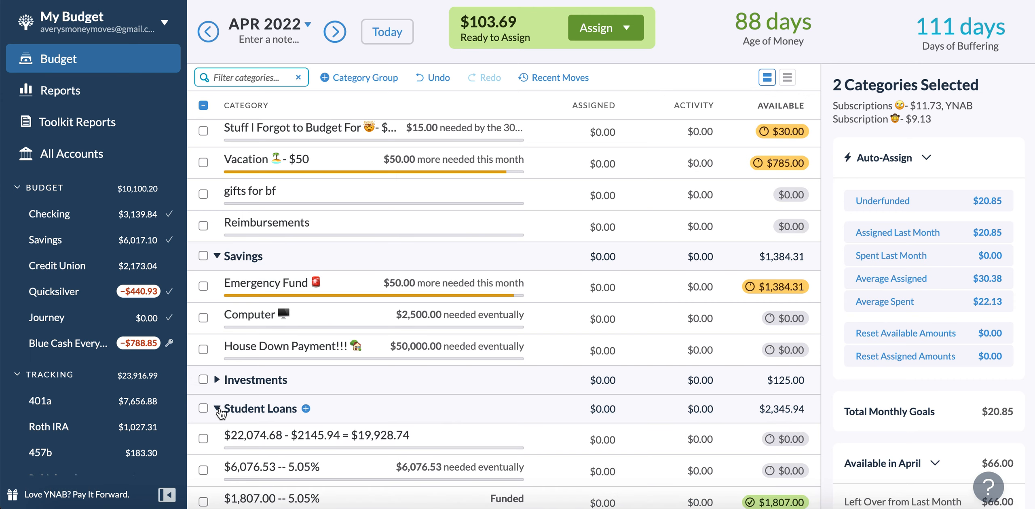
click(238, 410)
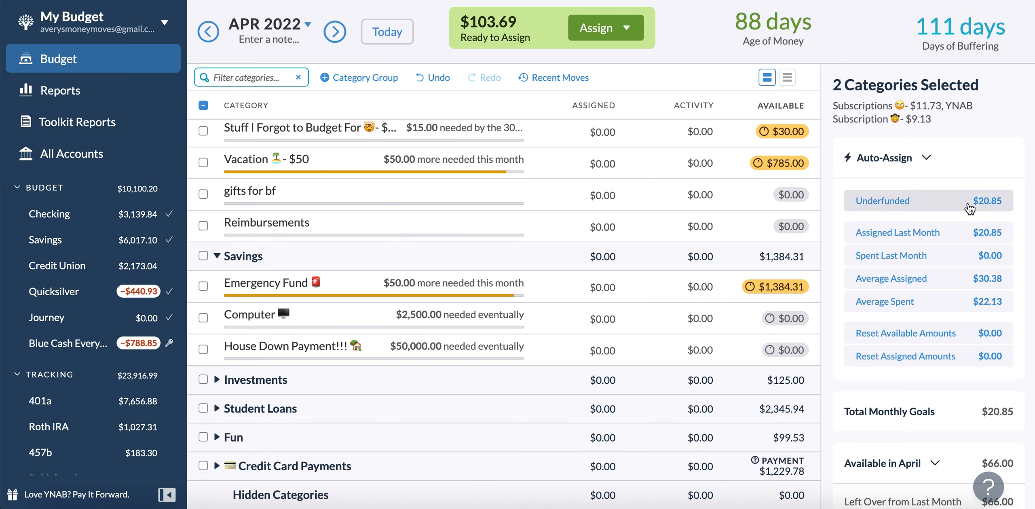
click(971, 205)
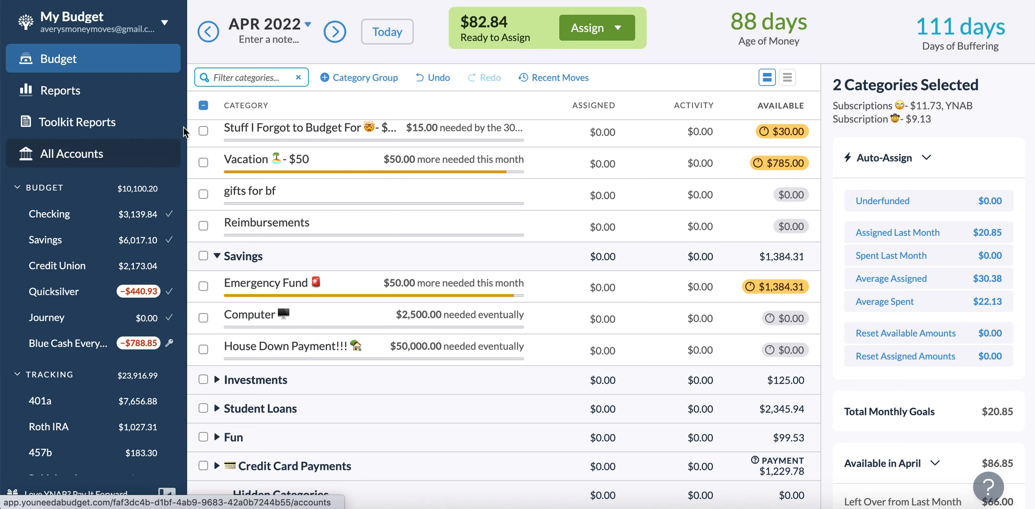
click(203, 105)
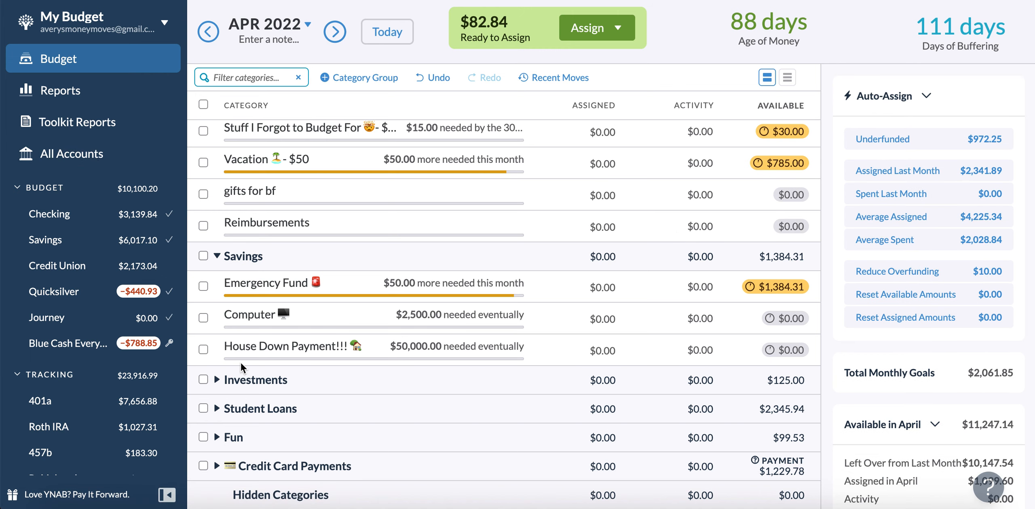
Expand the collapsed groups, including Investments and Student Loans, and review which April 2022 categories still need money.
click(217, 381)
scroll(218, 388, down, 1)
click(217, 408)
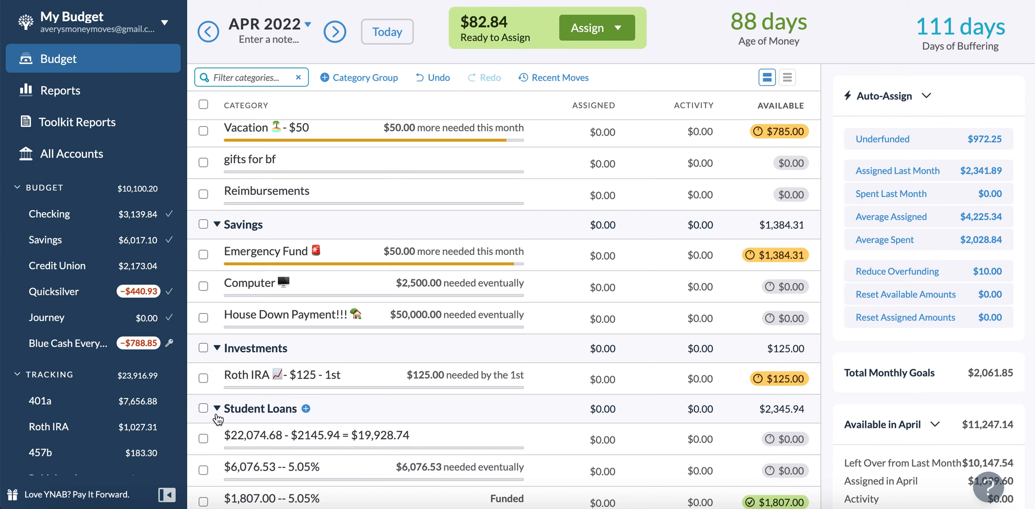
scroll(216, 412, down, 8)
click(217, 436)
scroll(219, 440, down, 1)
scroll(218, 441, up, 15)
scroll(219, 439, up, 15)
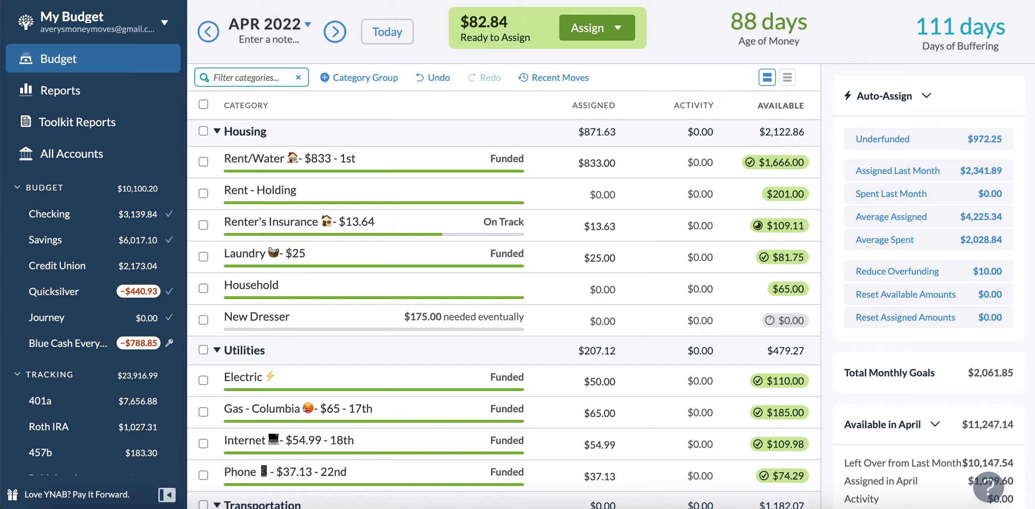
Calculate 972.25/2 + 450 in a new browser tab.
key(super+t)
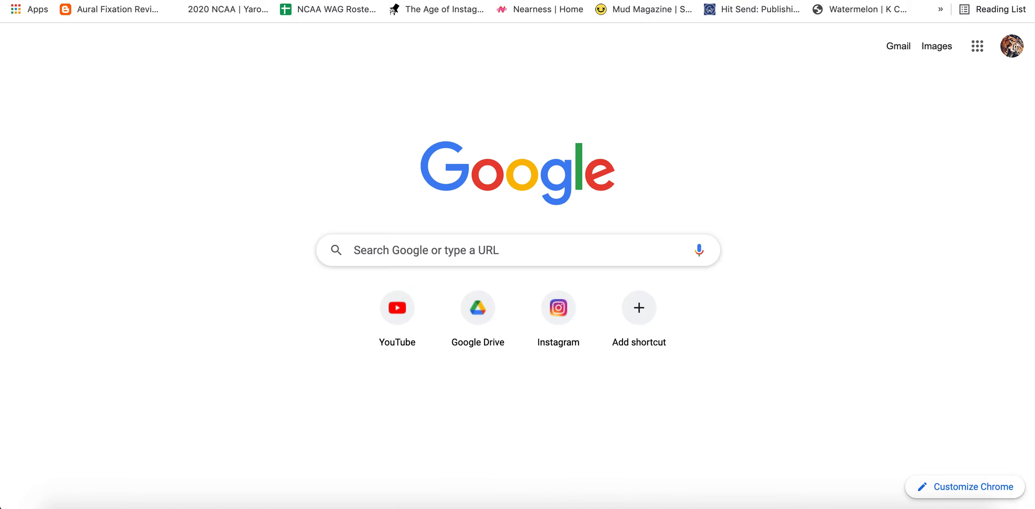
text(972.25/2)
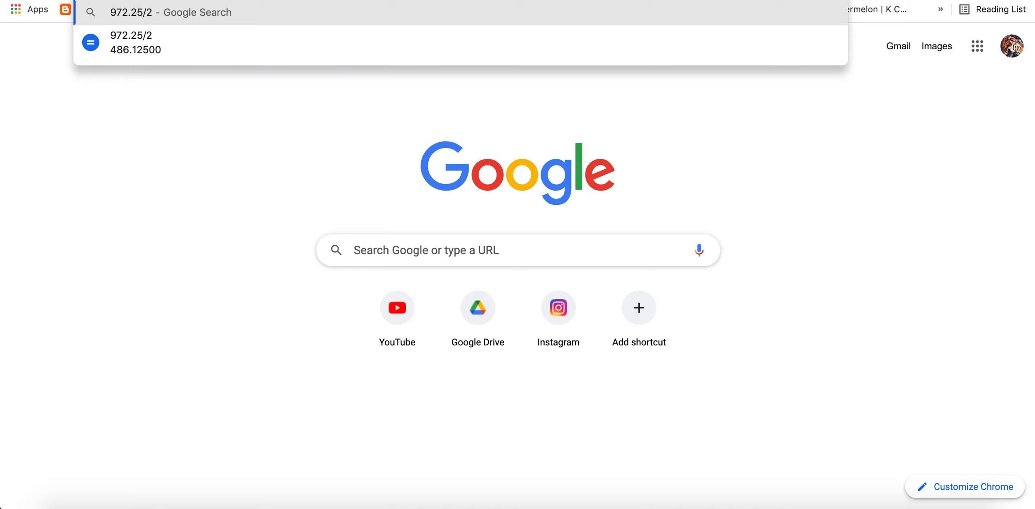
text( + 450)
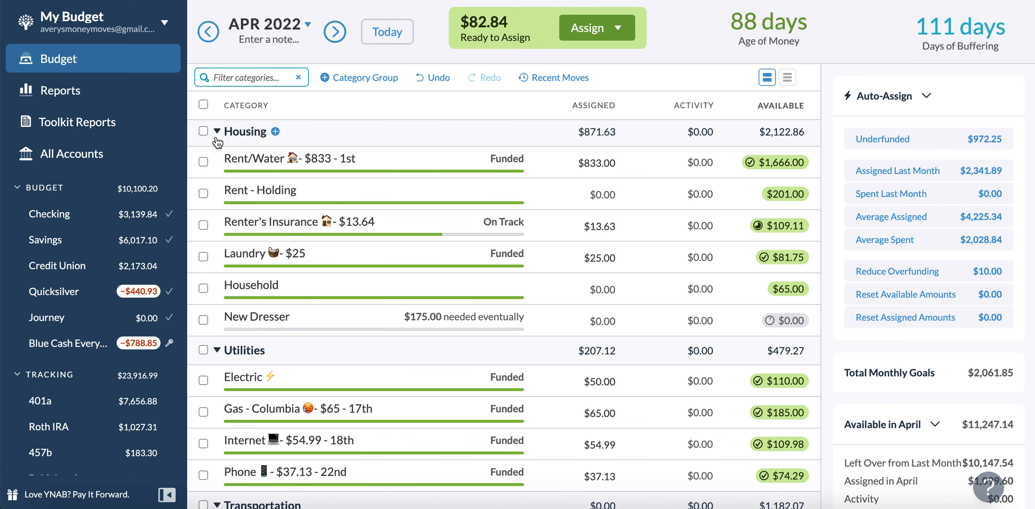
Auto-assign the underfunded $15.00 to the Gifts category in April 2022 and clear the category selection.
scroll(231, 247, down, 10)
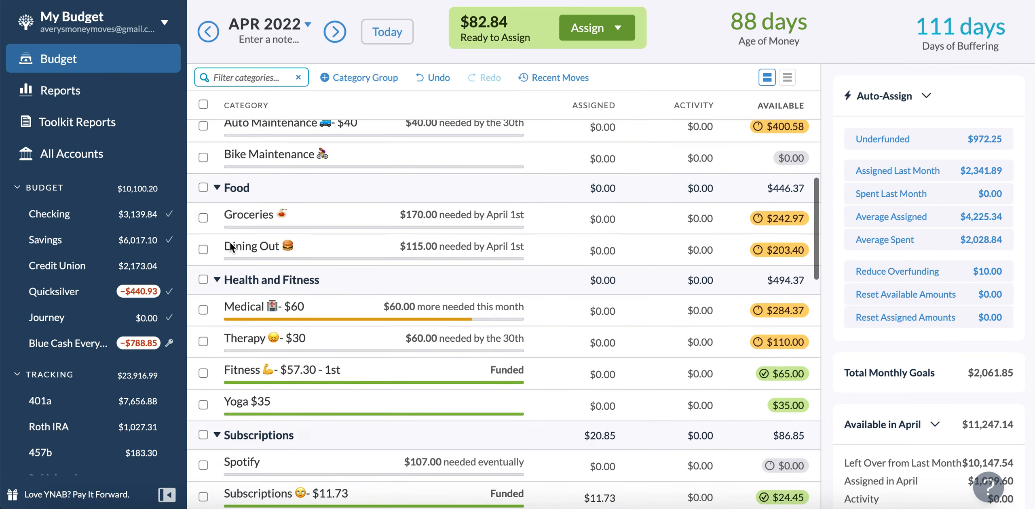
scroll(231, 244, up, 3)
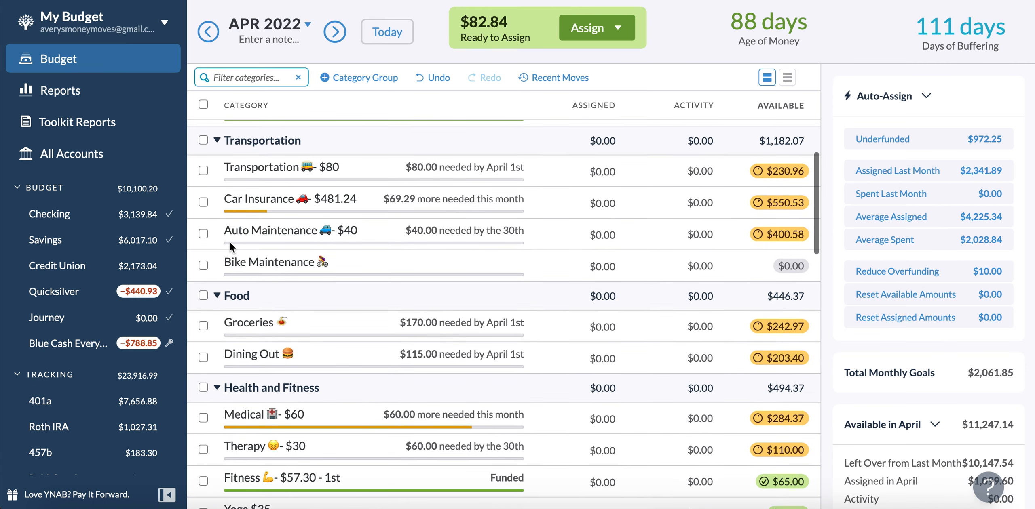
scroll(229, 243, up, 7)
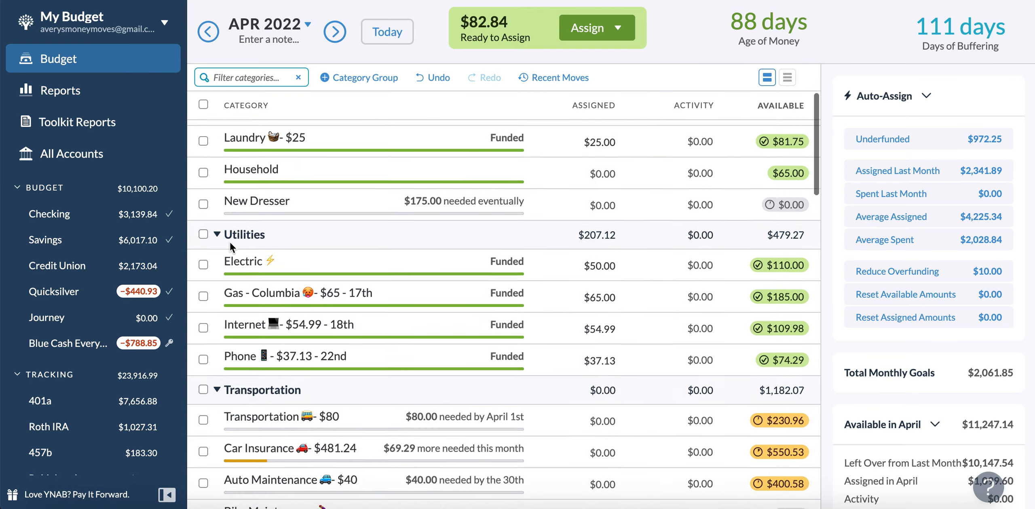
scroll(229, 243, down, 20)
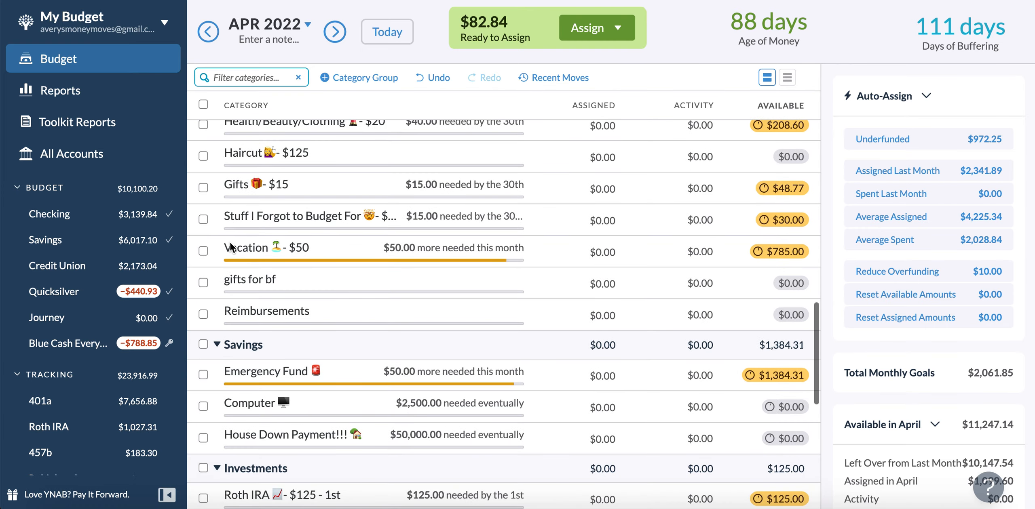
scroll(230, 242, down, 11)
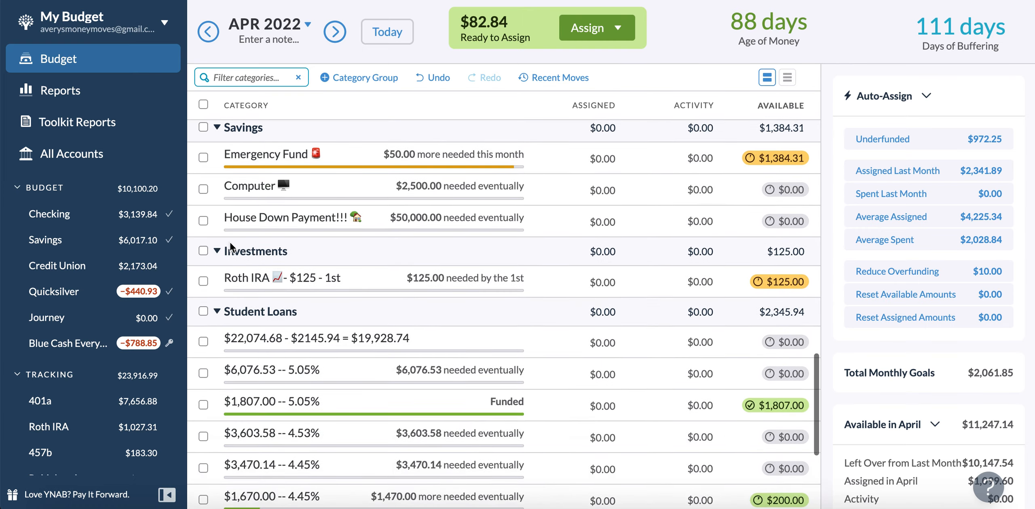
scroll(231, 248, down, 2)
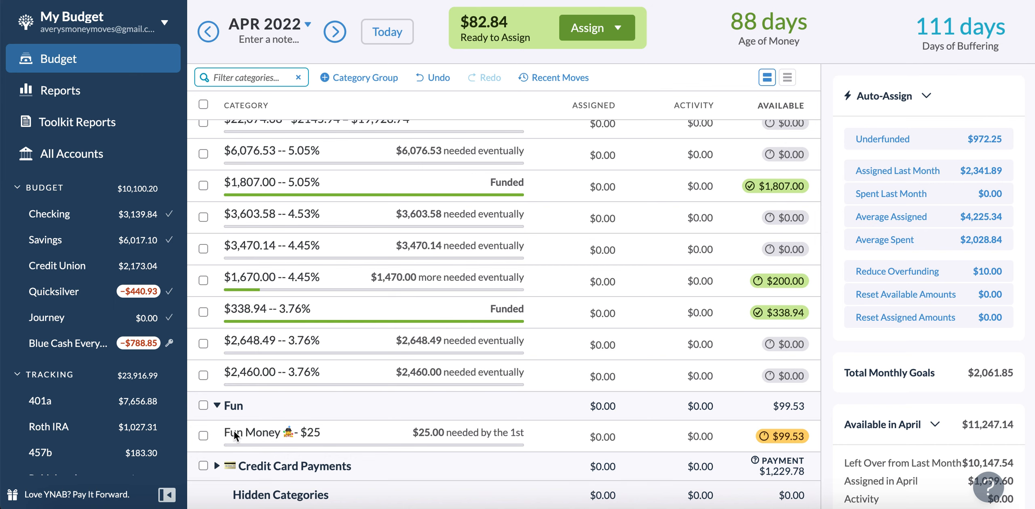
scroll(220, 428, up, 10)
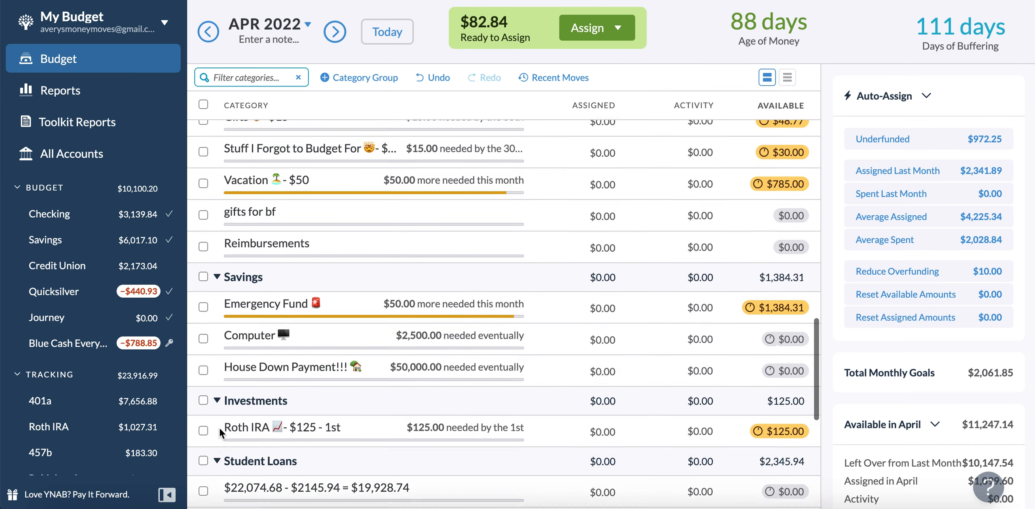
scroll(219, 428, up, 5)
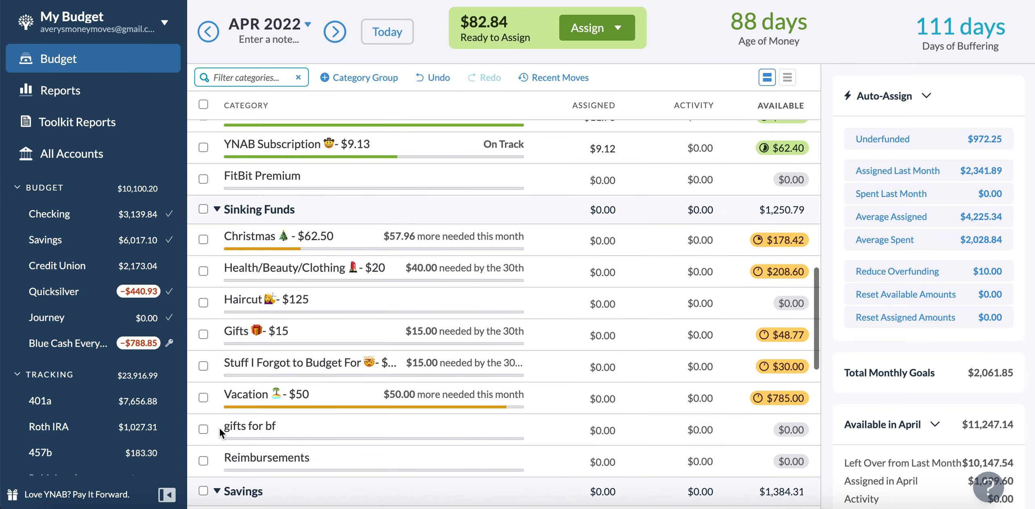
click(203, 336)
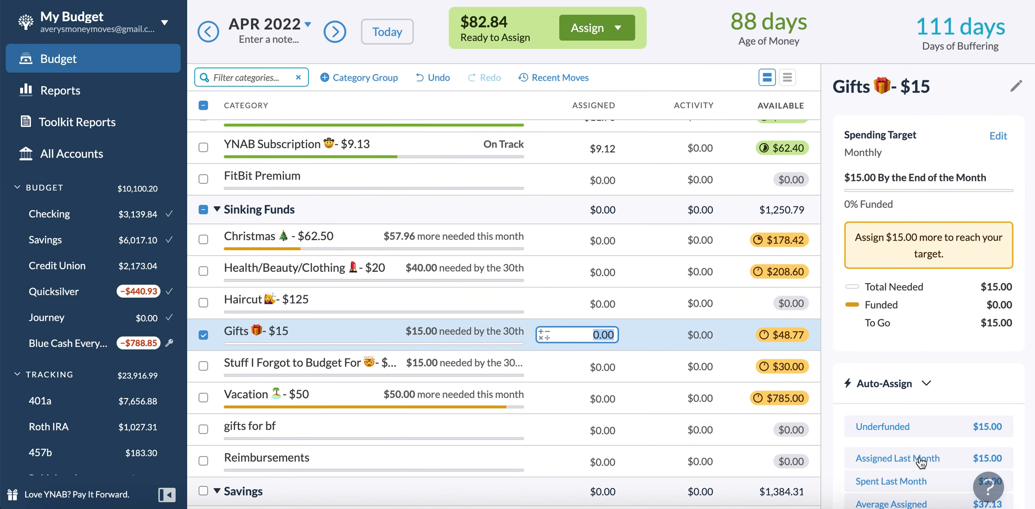
click(924, 433)
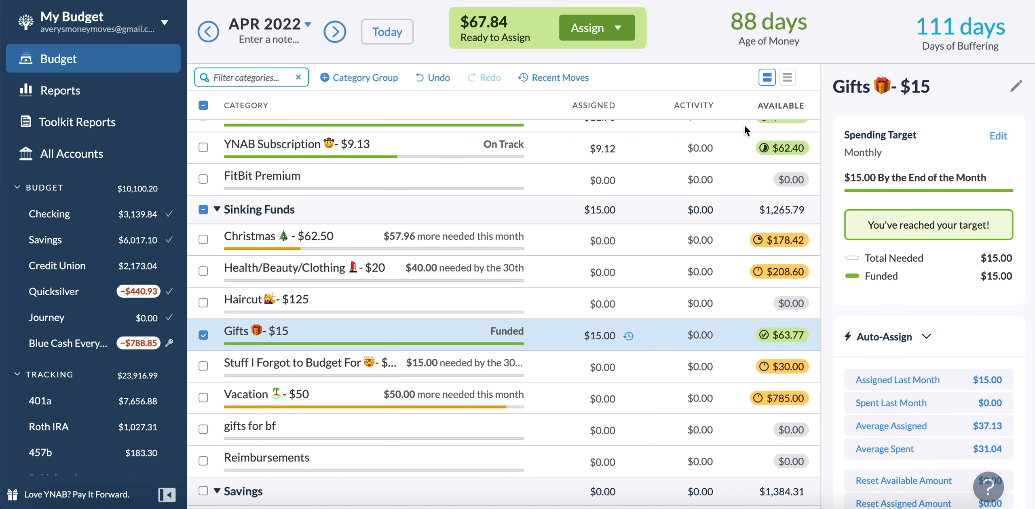
click(214, 208)
click(203, 209)
click(218, 209)
Add $50 to the March 2022 assigned amount of the $1,670.00 -- 4.45% student loan category and clear the selection.
click(208, 31)
scroll(367, 282, up, 5)
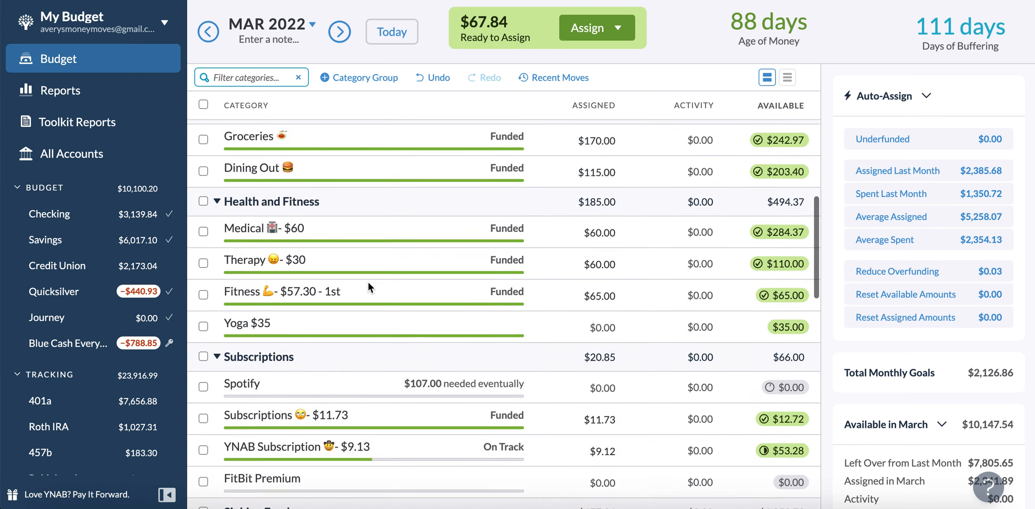
scroll(368, 282, up, 10)
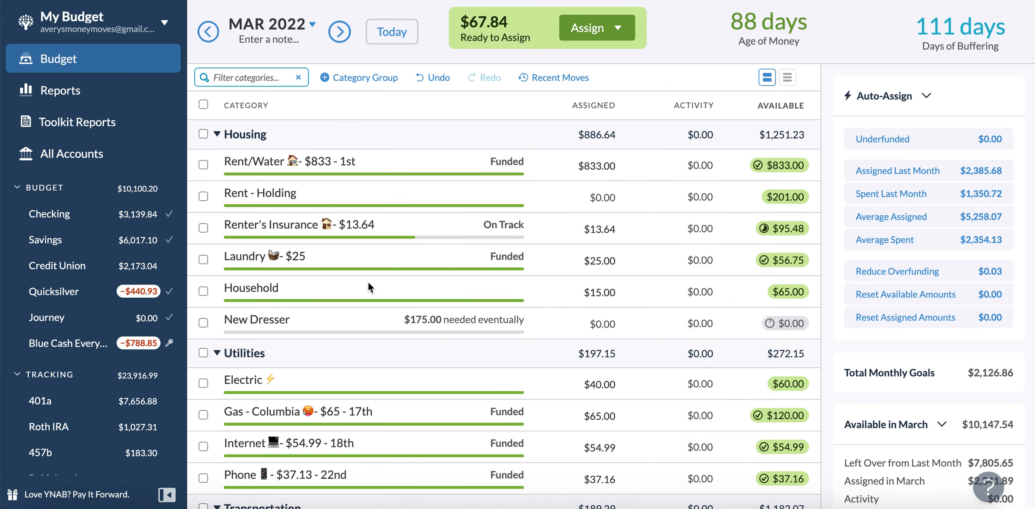
scroll(367, 282, down, 15)
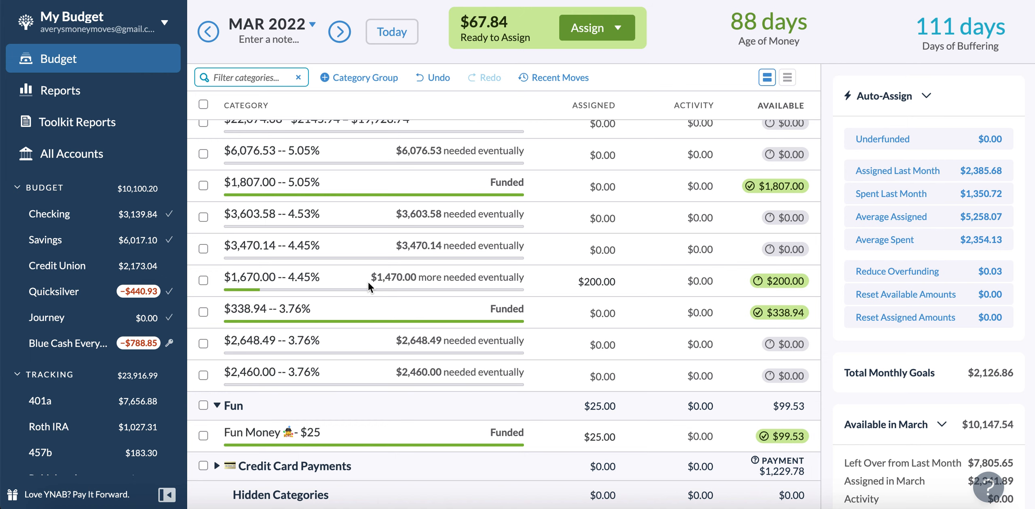
click(597, 281)
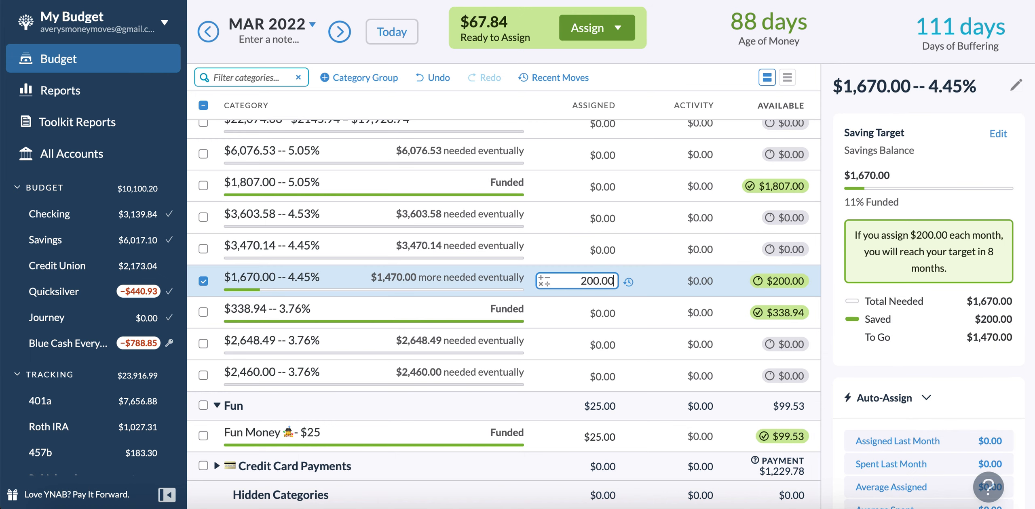
text(+50)
scroll(592, 284, up, 3)
scroll(592, 284, down, 2)
key(Return)
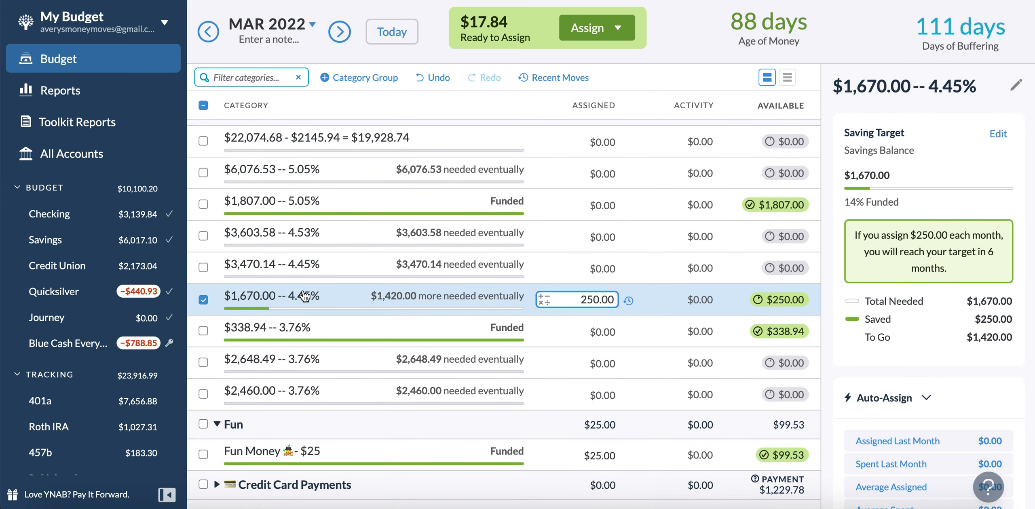
scroll(262, 249, up, 2)
click(202, 199)
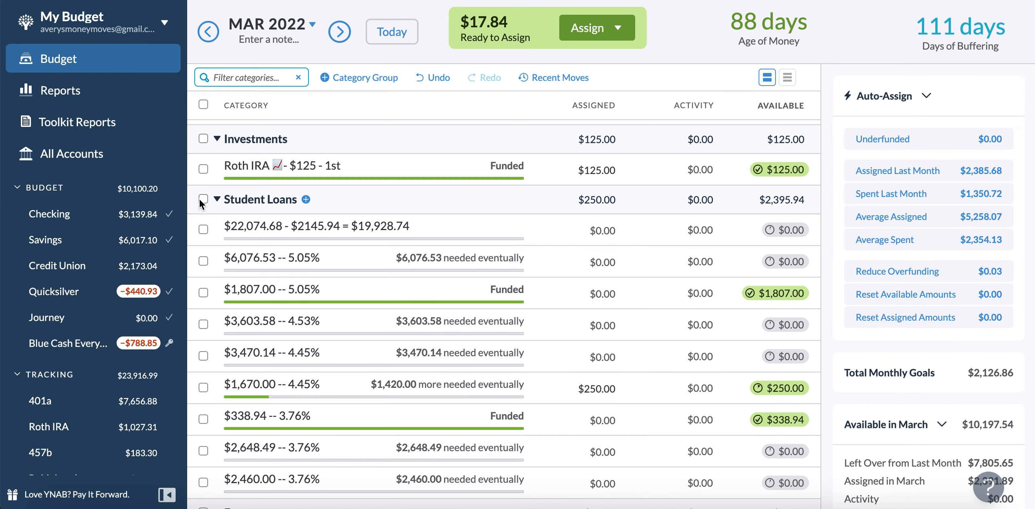
Add $17.84 to the Household category's assigned amount in March 2022 and clear the selection.
scroll(202, 203, up, 10)
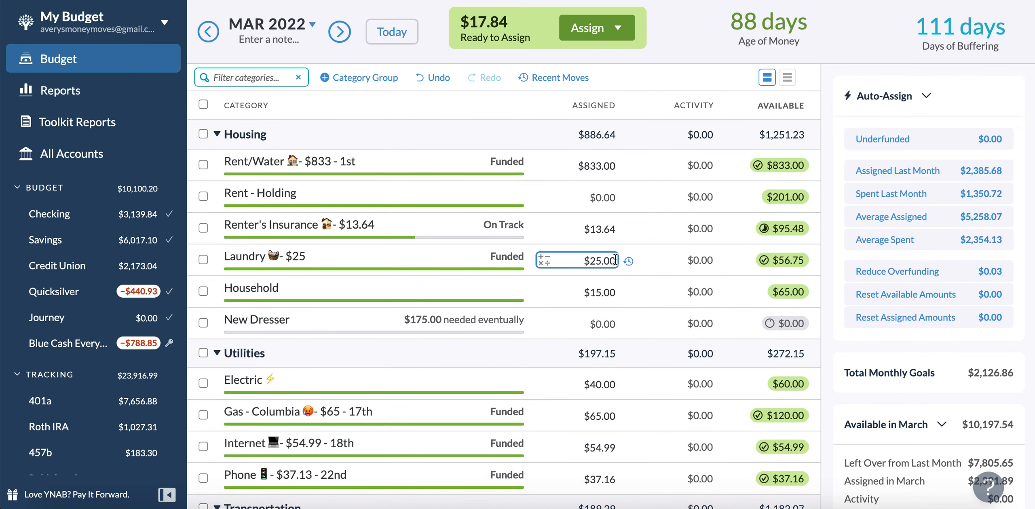
click(609, 289)
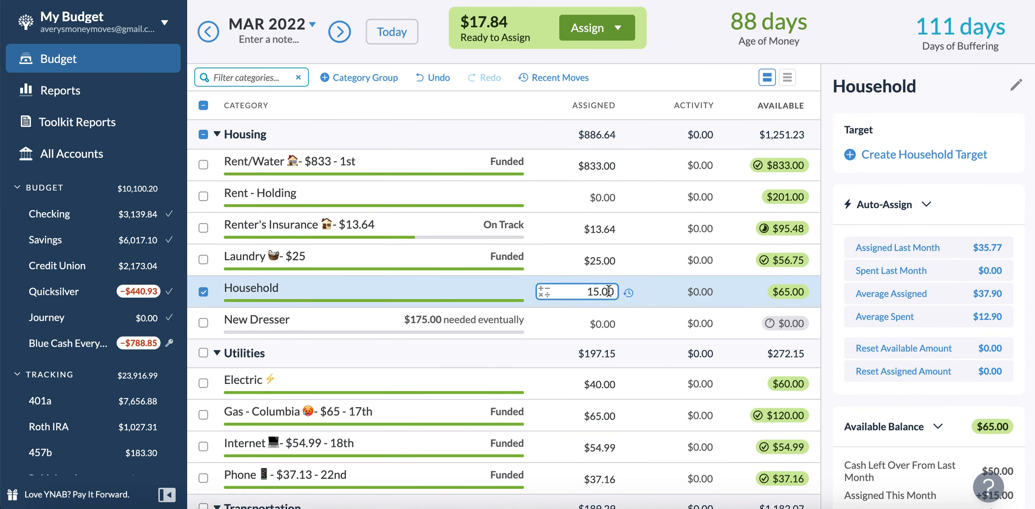
text(+17.84)
scroll(609, 291, down, 10)
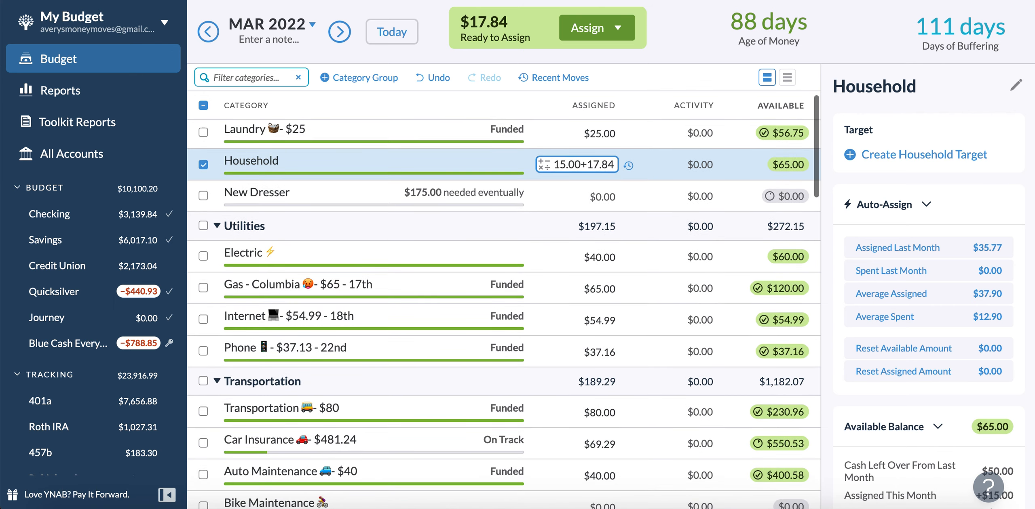
scroll(609, 291, down, 15)
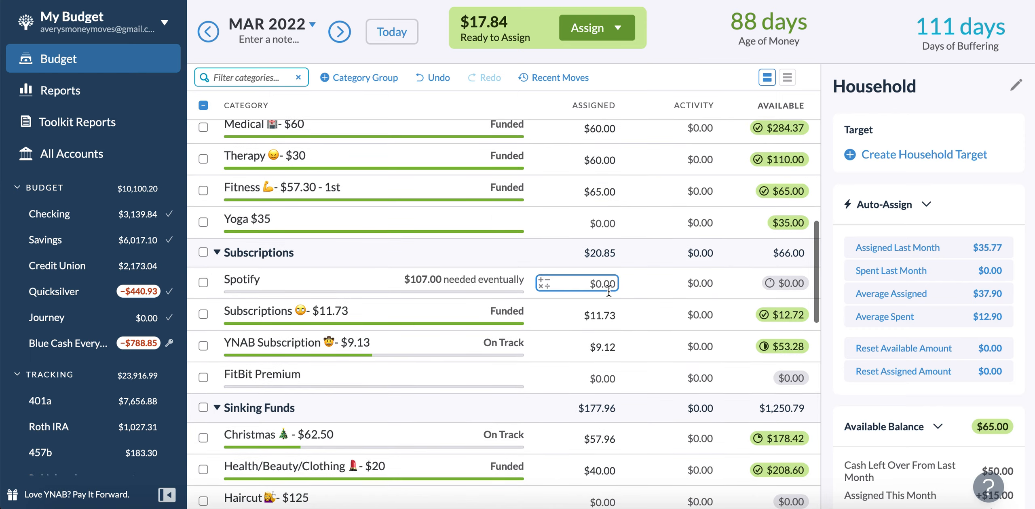
scroll(609, 291, down, 8)
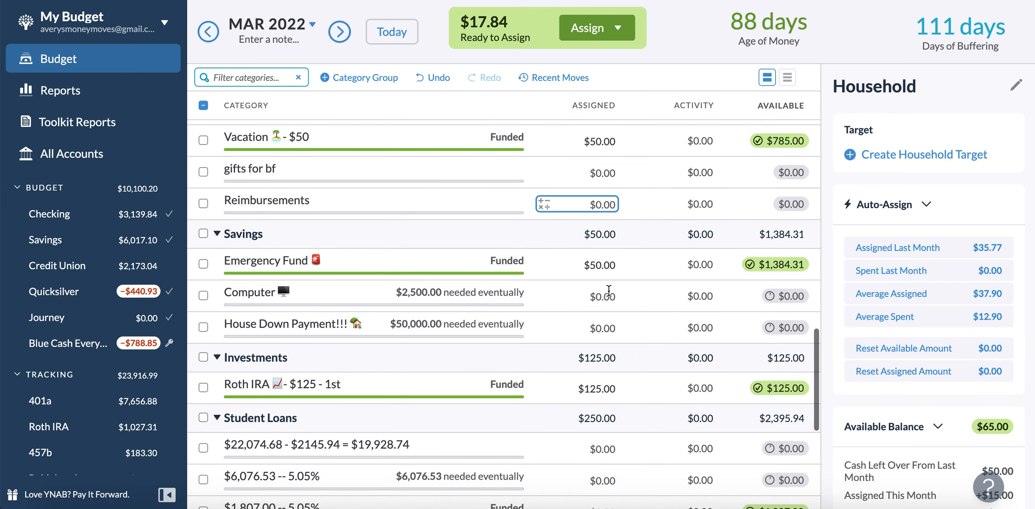
scroll(609, 291, down, 3)
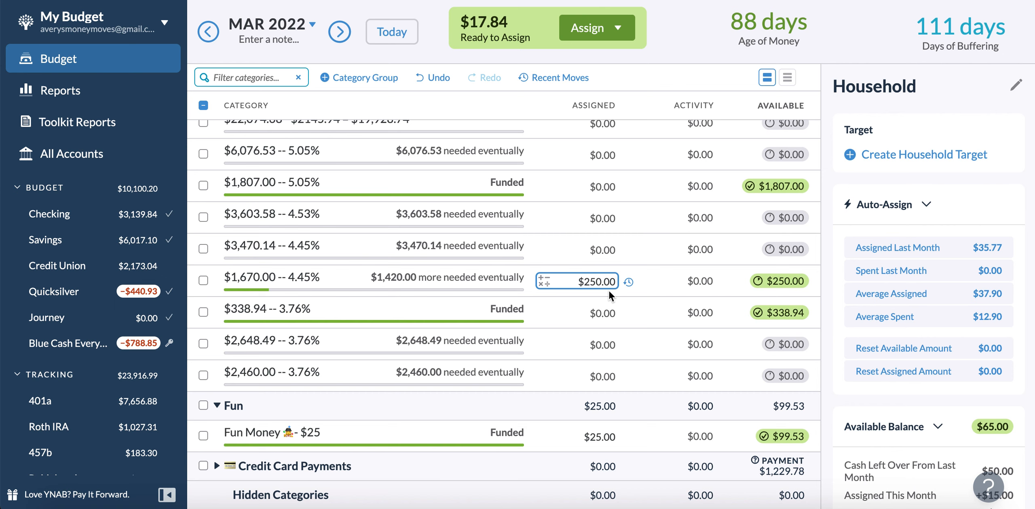
scroll(609, 291, up, 8)
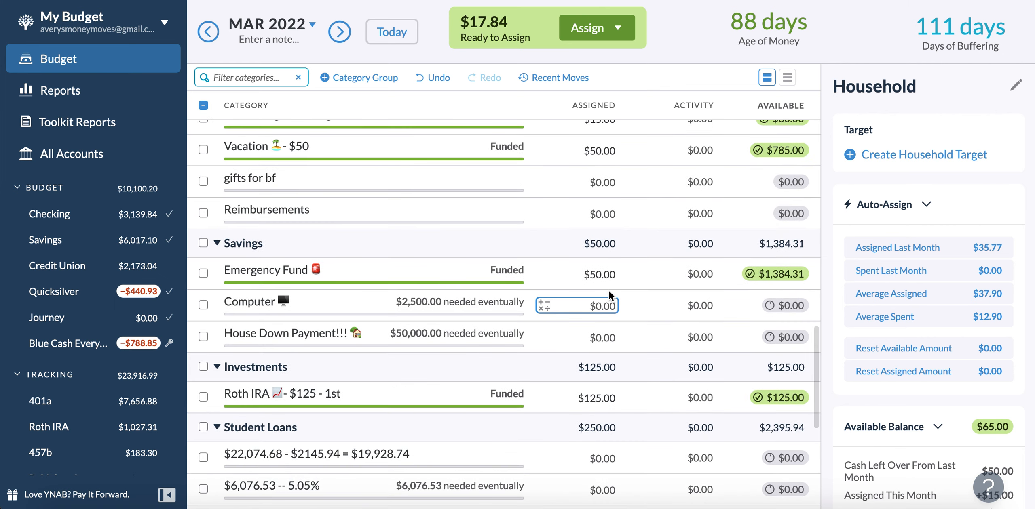
scroll(609, 291, up, 5)
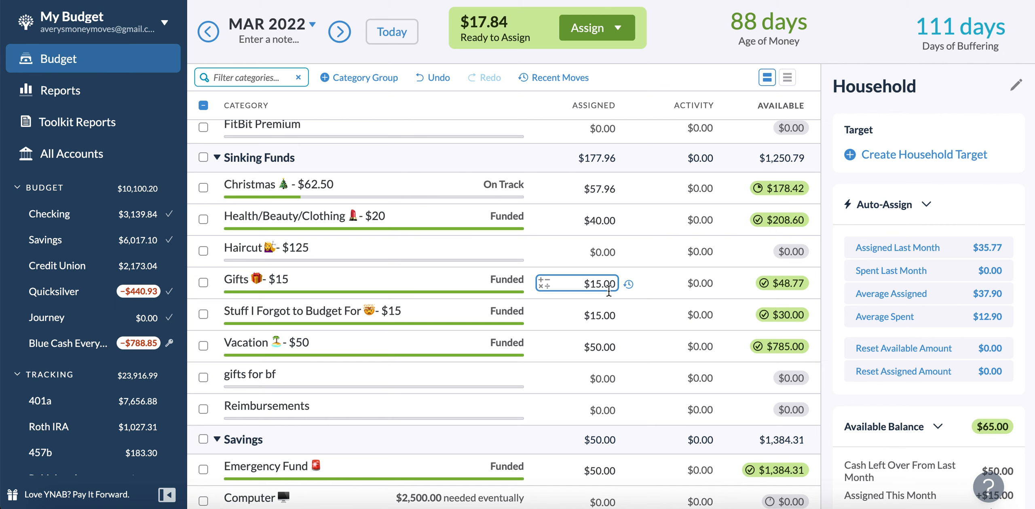
scroll(609, 291, up, 10)
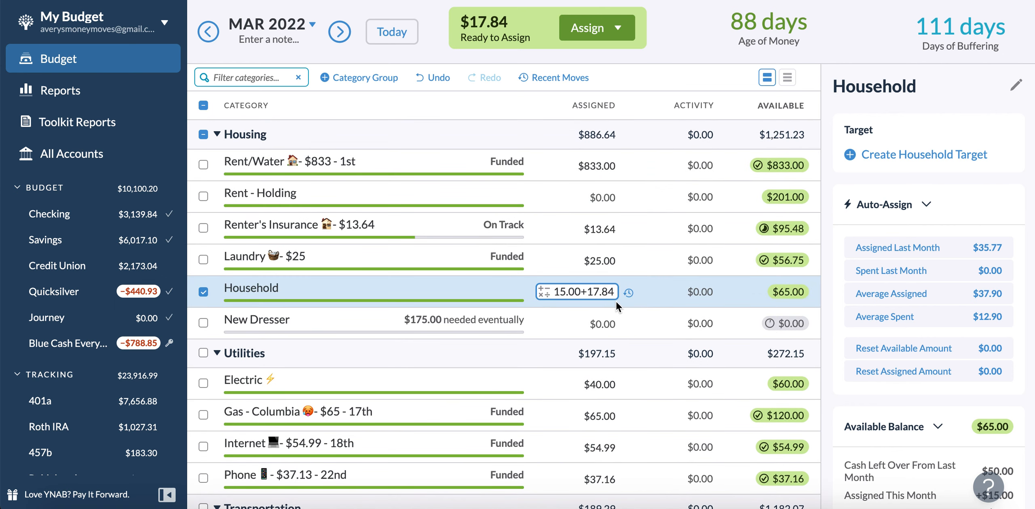
key(Return)
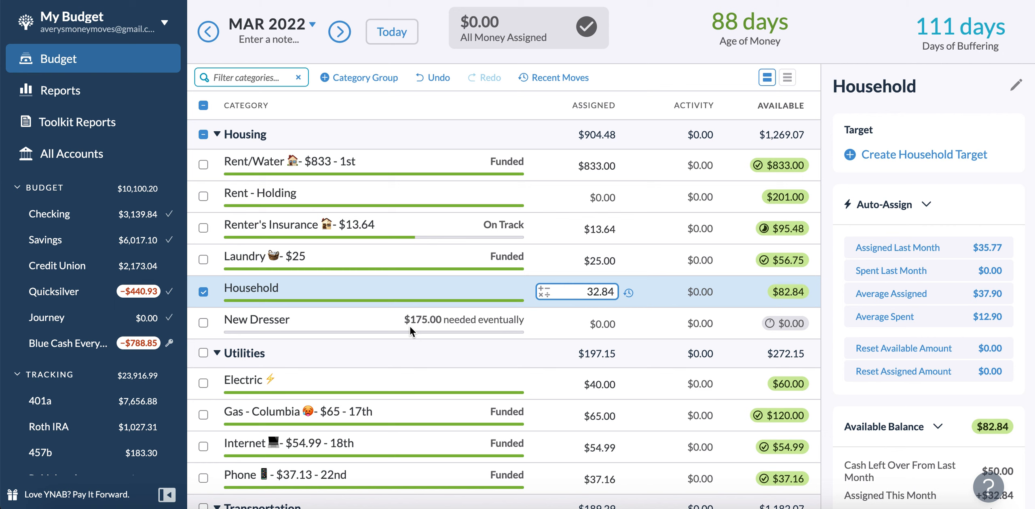
scroll(410, 327, down, 7)
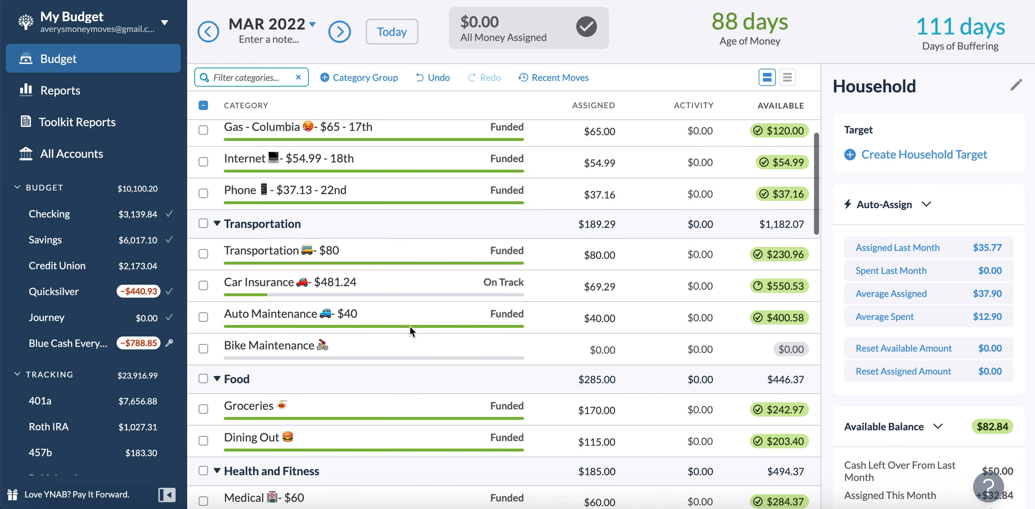
click(204, 106)
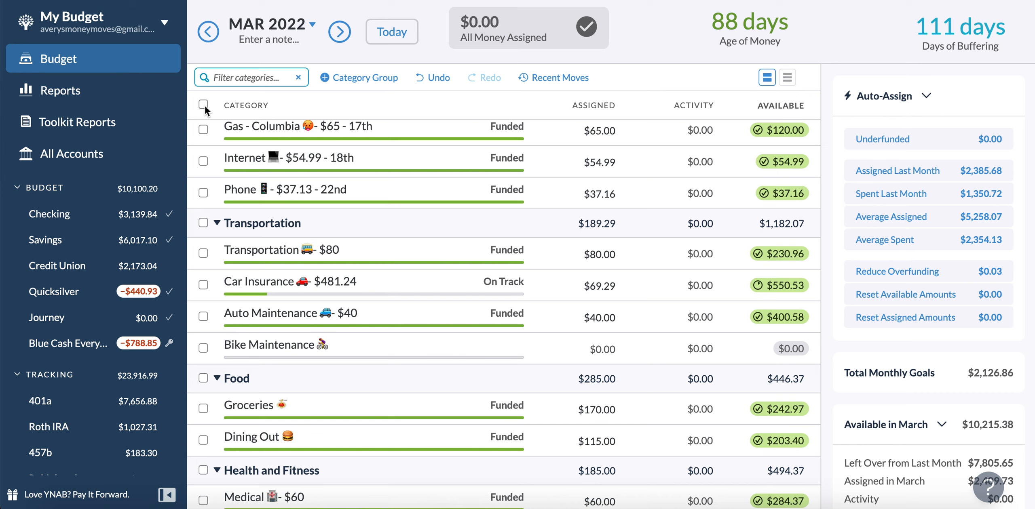
Remove the money assigned to the Household category in March 2022 and switch to the February 2022 budget.
click(338, 31)
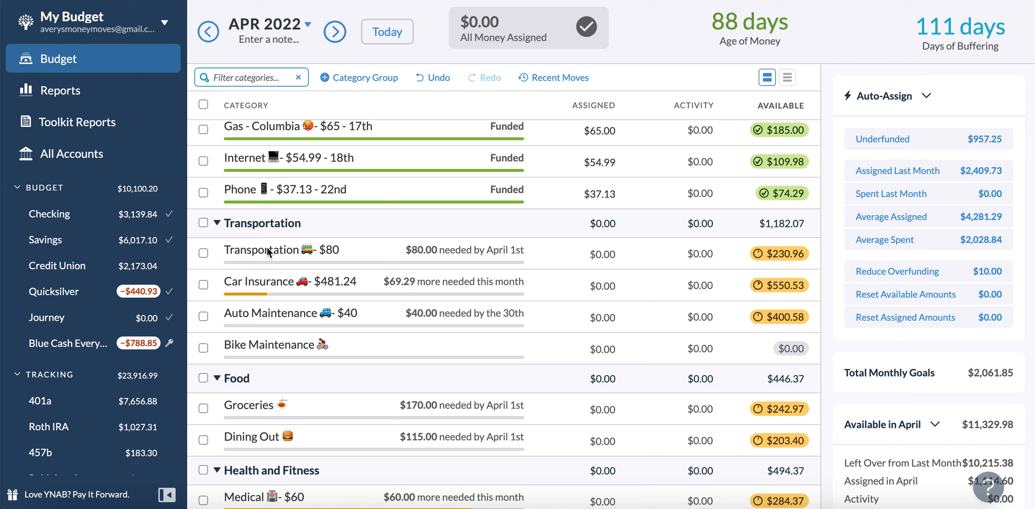
click(206, 37)
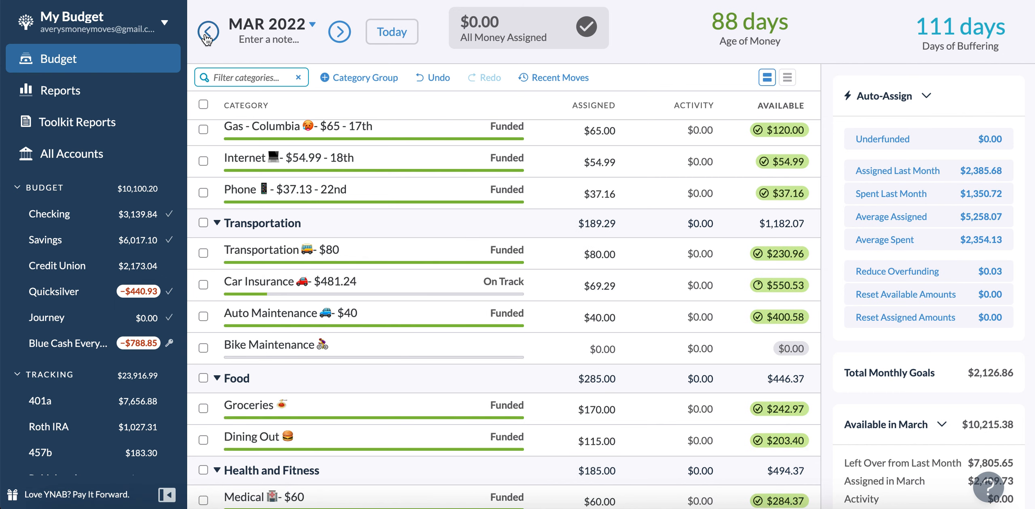
scroll(243, 304, up, 5)
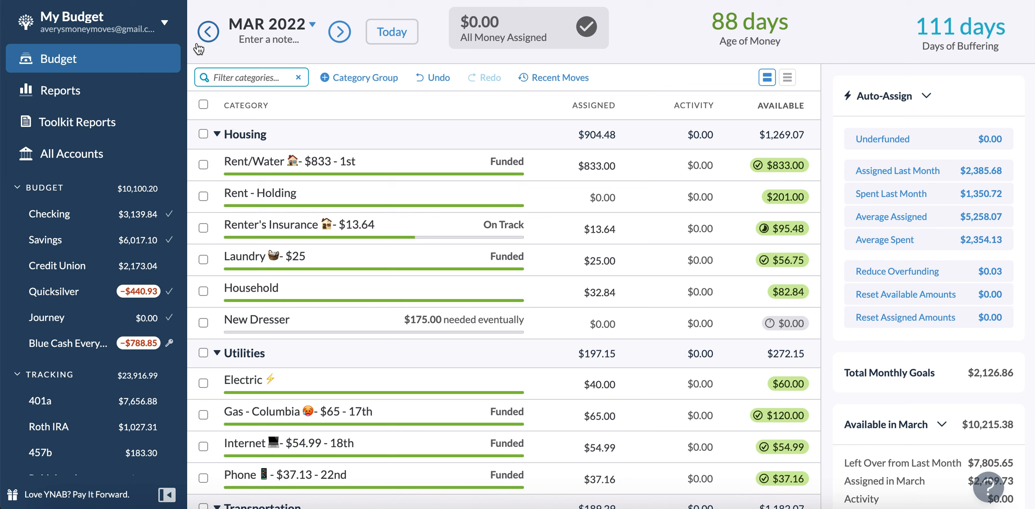
click(209, 37)
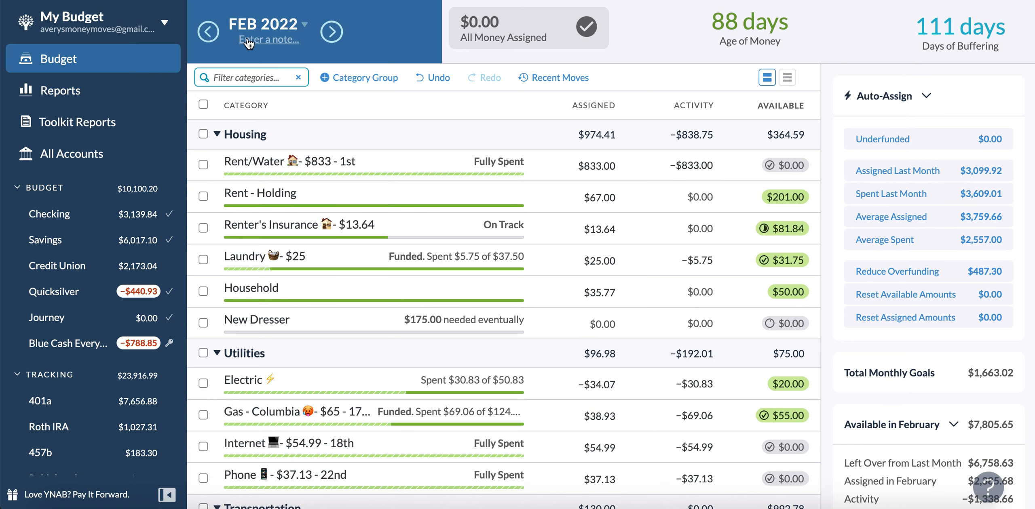
click(330, 32)
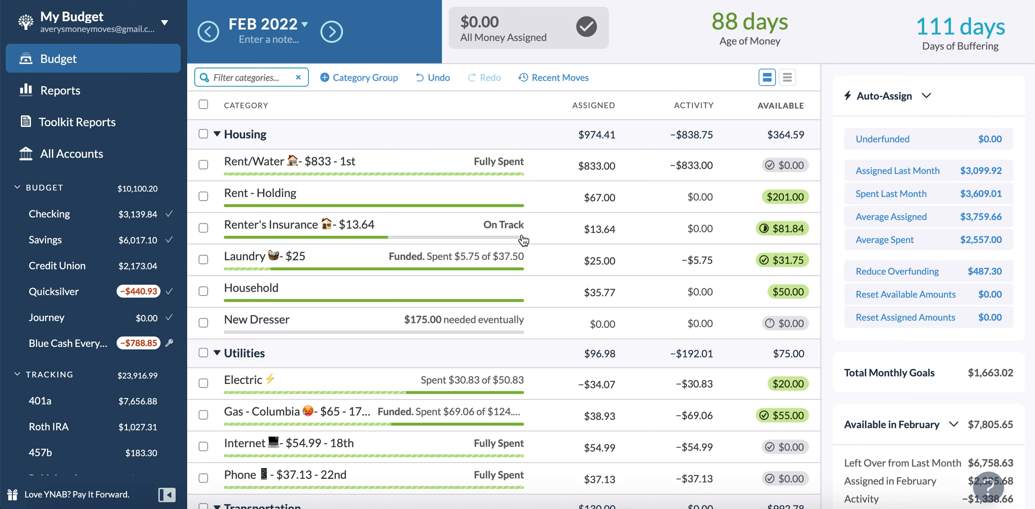
click(587, 286)
key(BackSpace)
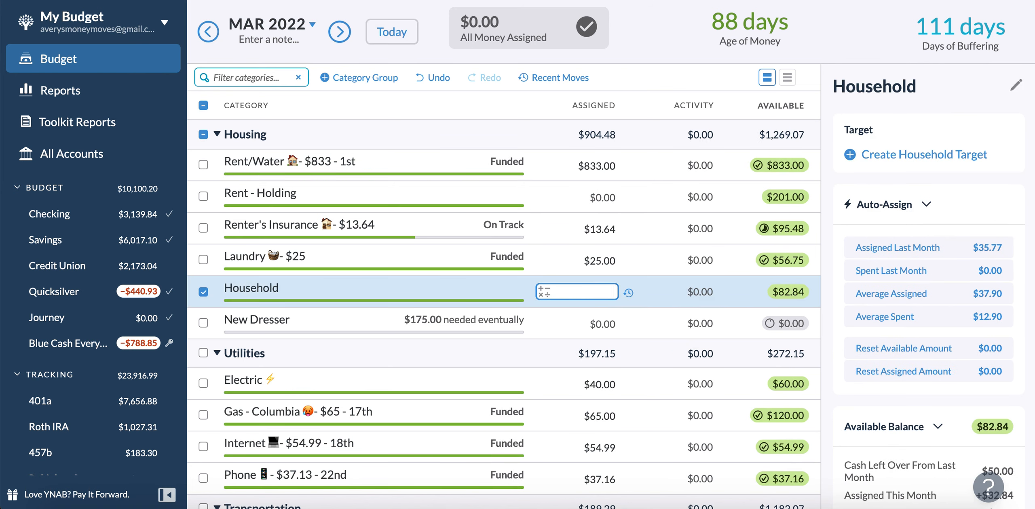
key(Return)
click(208, 31)
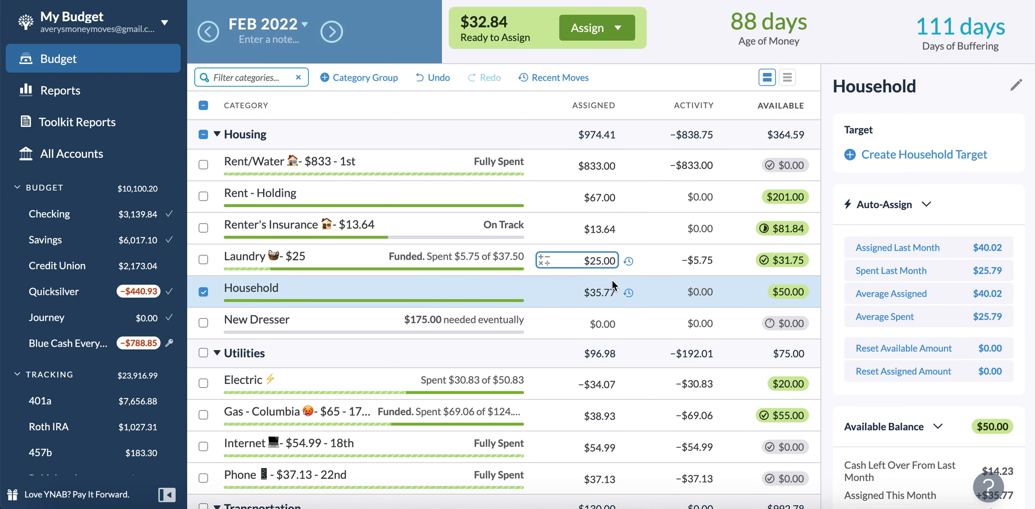
Add $32.84 to the Household category's assigned amount in February 2022 and clear the category selection.
click(607, 290)
text(+)
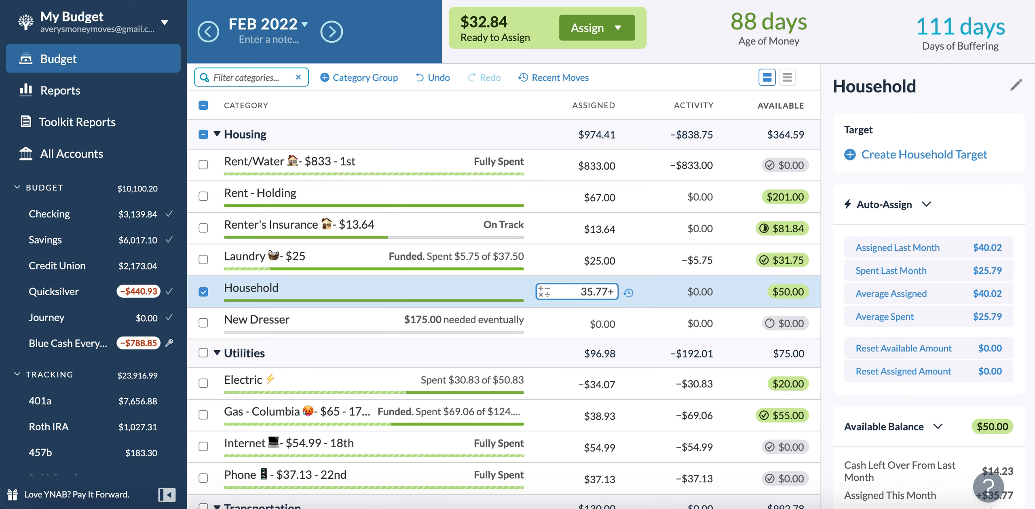
text(32.84)
key(Return)
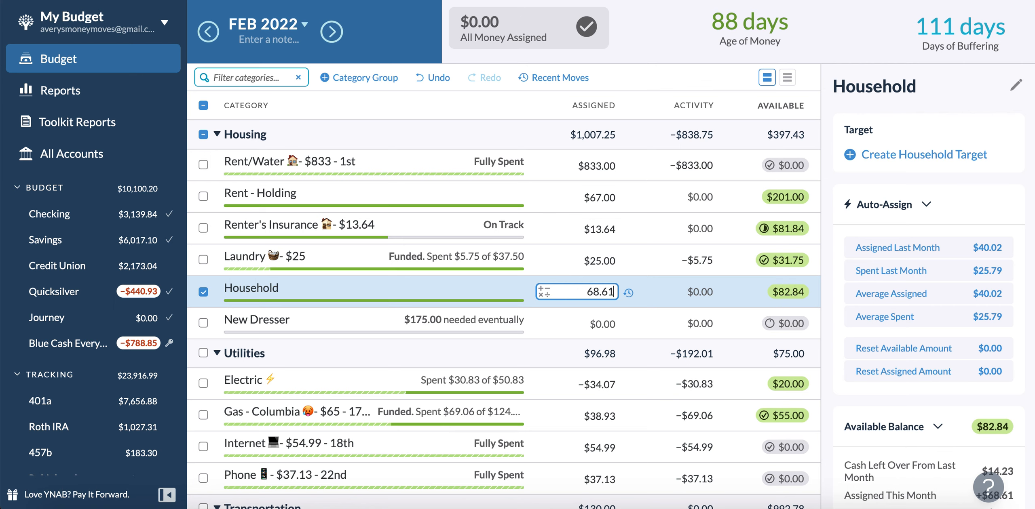
scroll(578, 289, down, 4)
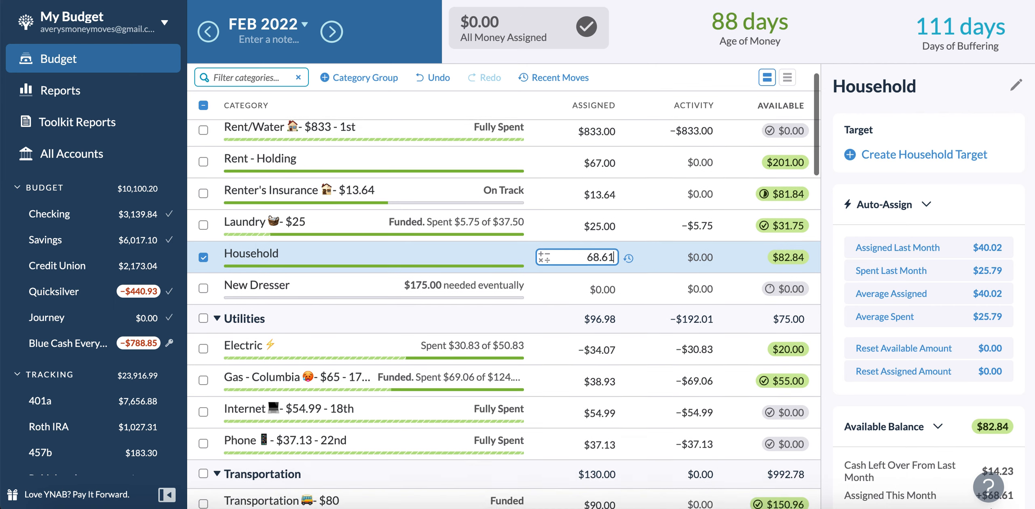
scroll(260, 136, up, 4)
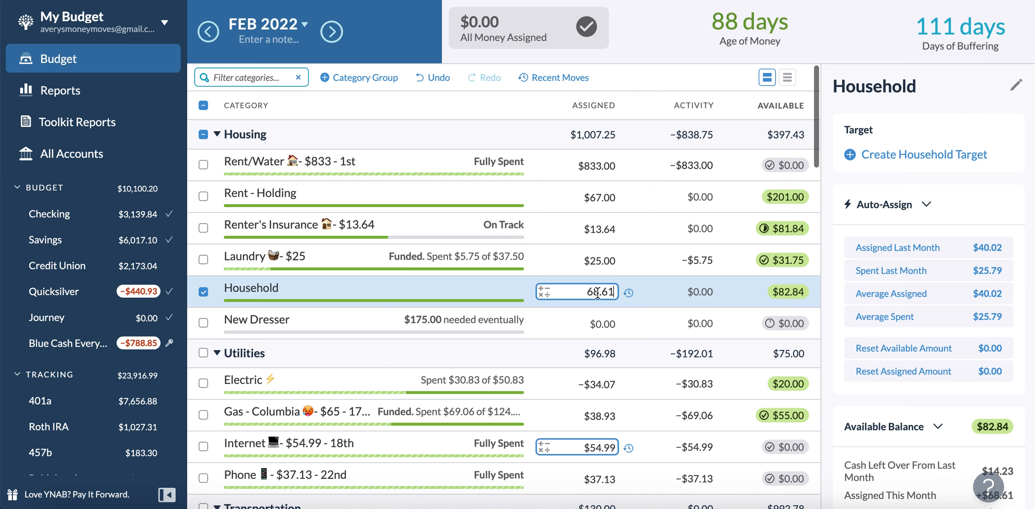
click(202, 106)
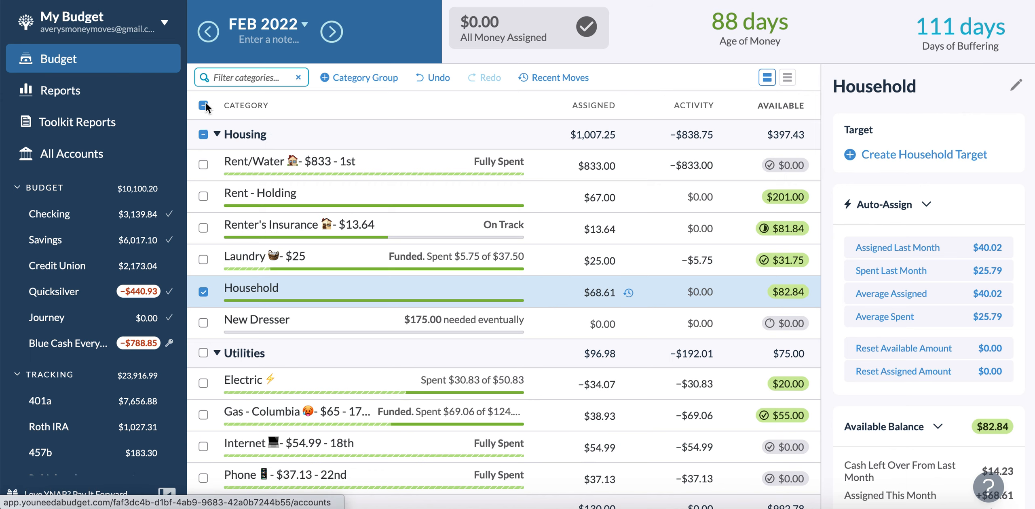
click(203, 106)
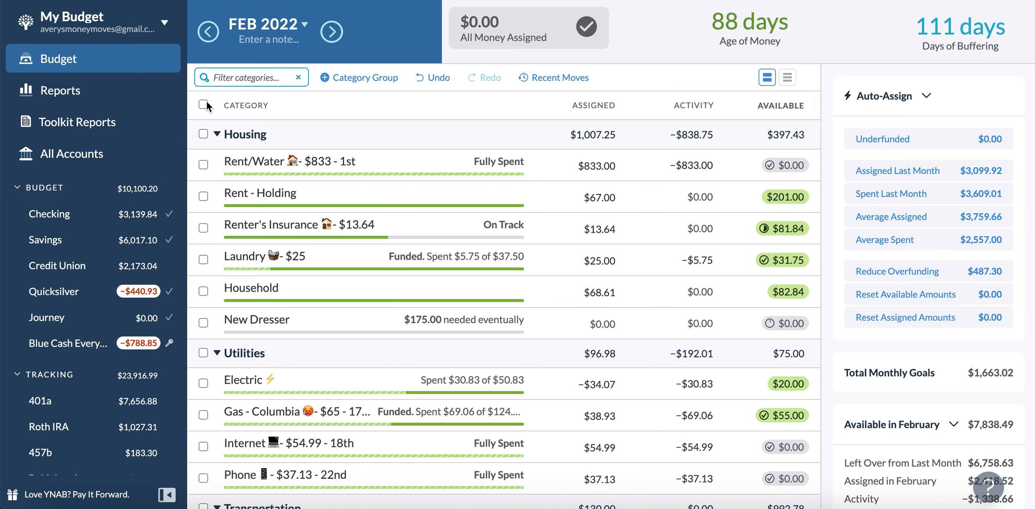
Switch to the April 2022 budget and review its underfunded amount and total monthly goals.
click(342, 32)
click(342, 32)
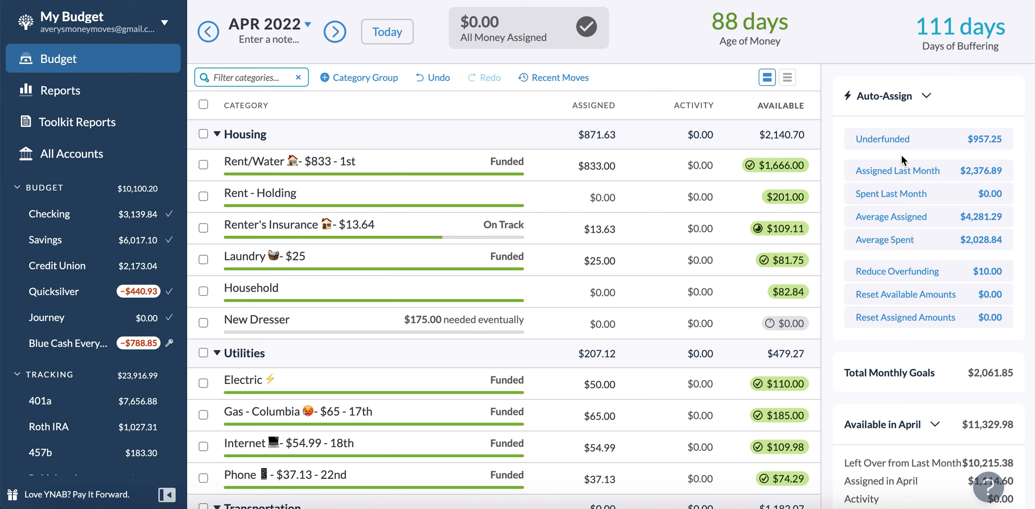
scroll(900, 155, down, 2)
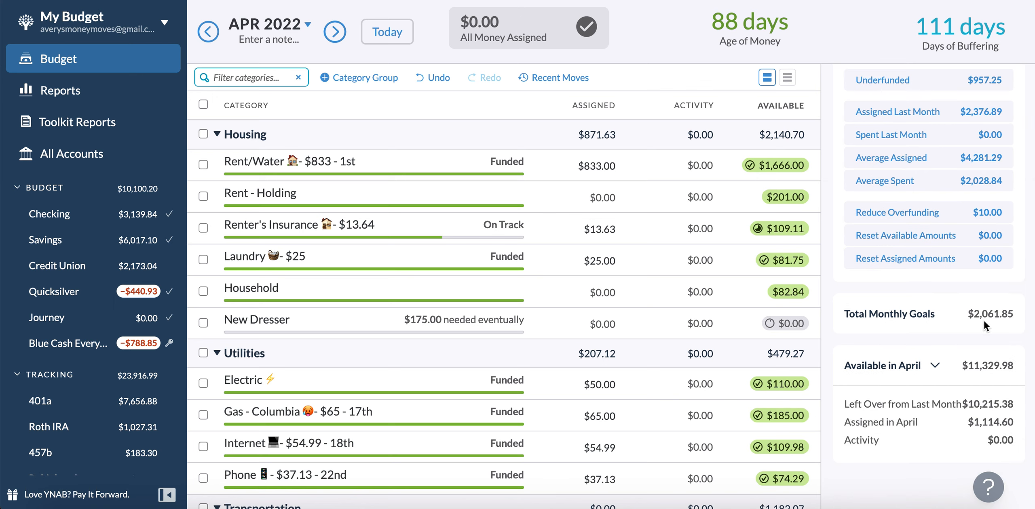
scroll(985, 313, up, 2)
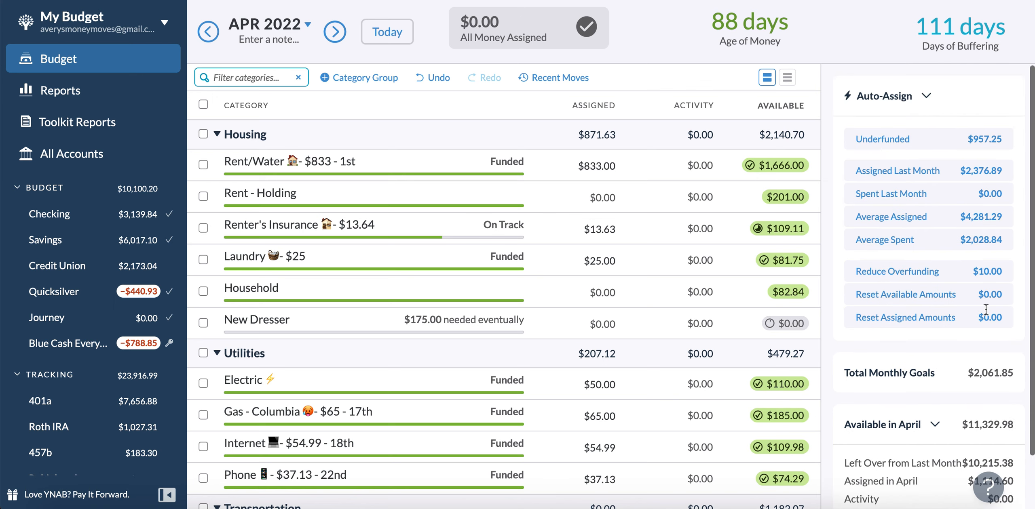
Go back to the March 2022 budget, filter categories by "vacat" to check the Vacation category's available balance, and clear the filter.
click(202, 36)
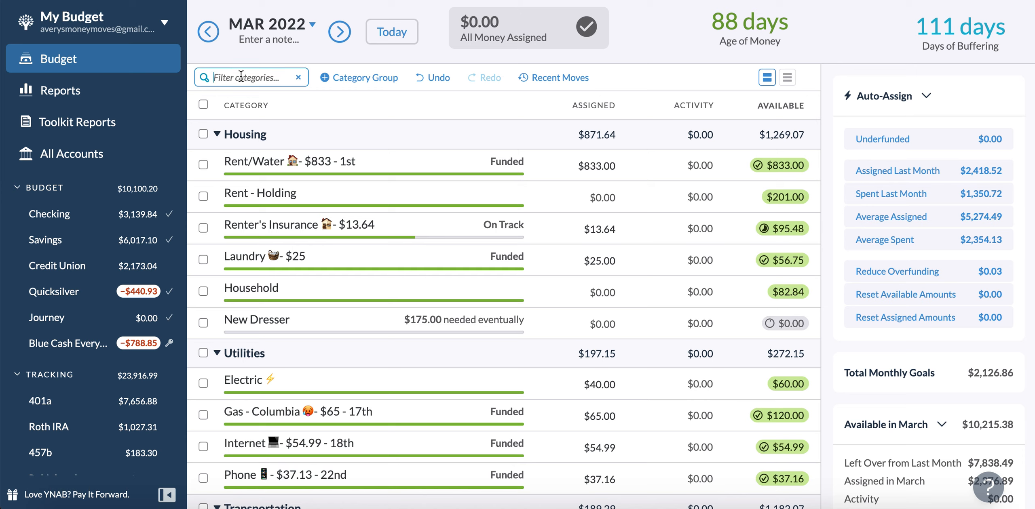
text(vacat)
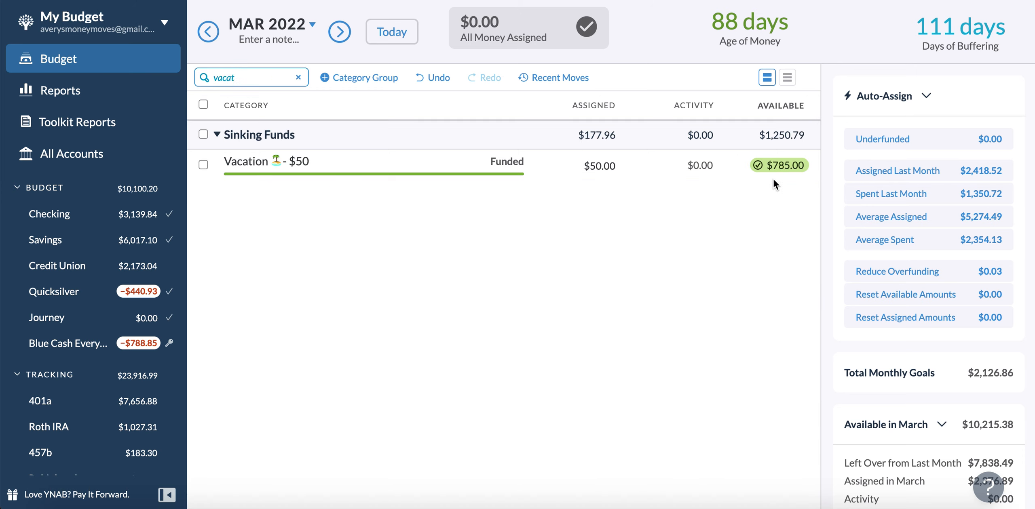
mouse_move(778, 170)
click(298, 77)
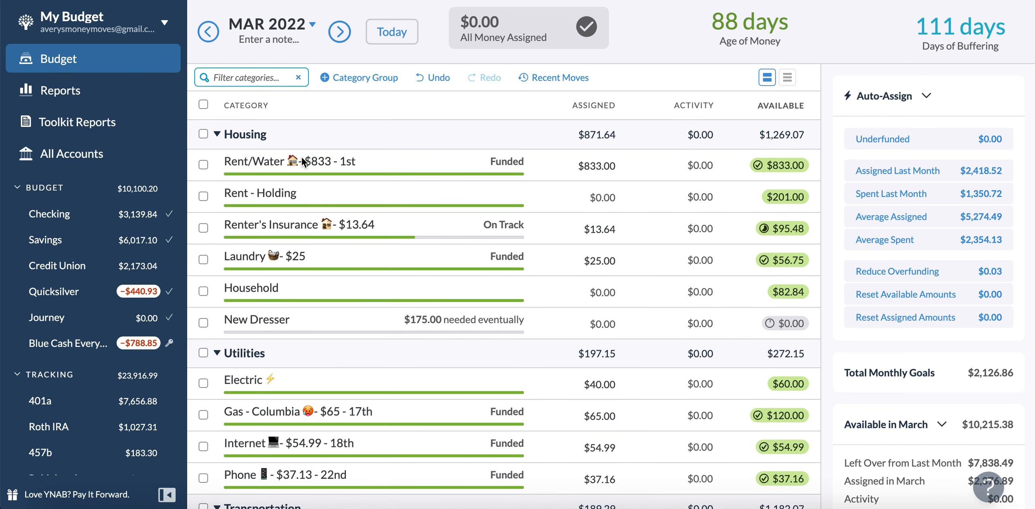